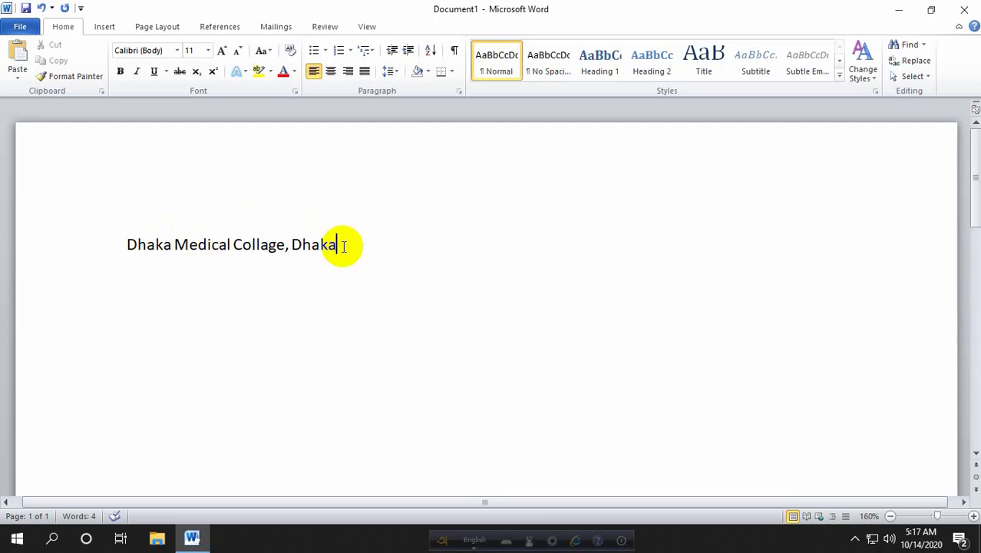
- Center the line "Dhaka Medical Collage, Dhaka" horizontally on the page
{"action": "left_click_drag", "start_coordinate": [328, 245], "coordinate": [127, 245]}
{"action": "left_click", "coordinate": [411, 245]}
{"action": "key", "text": "ctrl+e"}
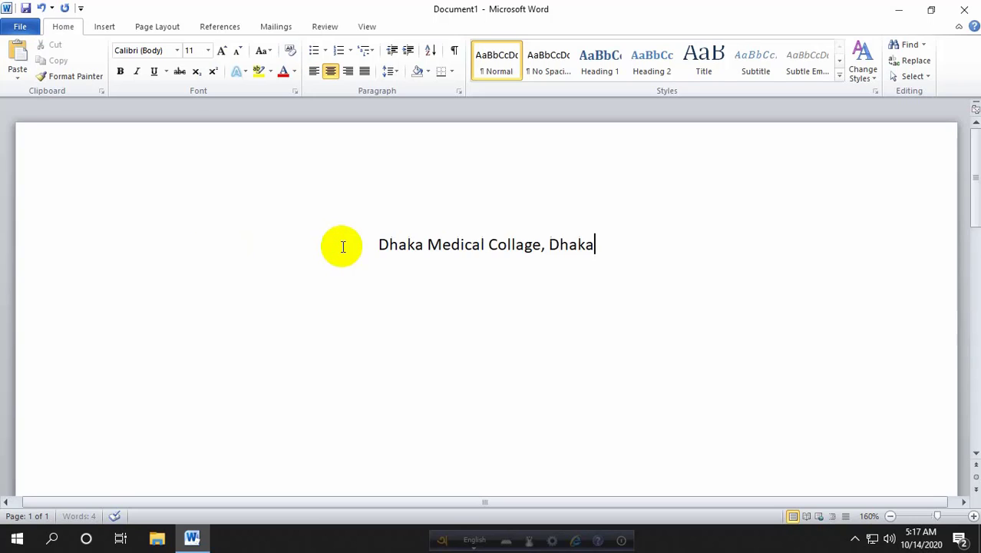
{"action": "left_click", "coordinate": [378, 244]}
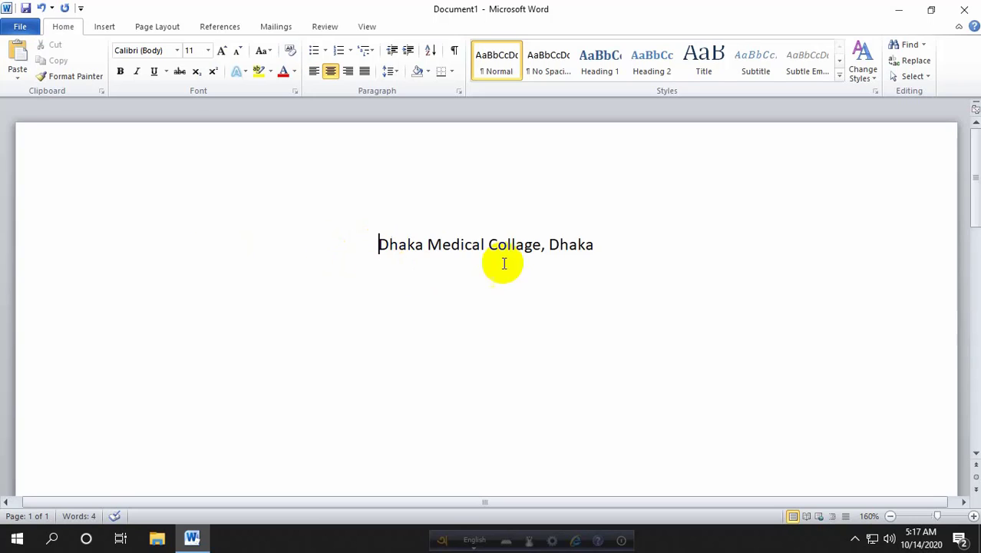
{"action": "left_click_drag", "start_coordinate": [595, 244], "coordinate": [361, 246]}
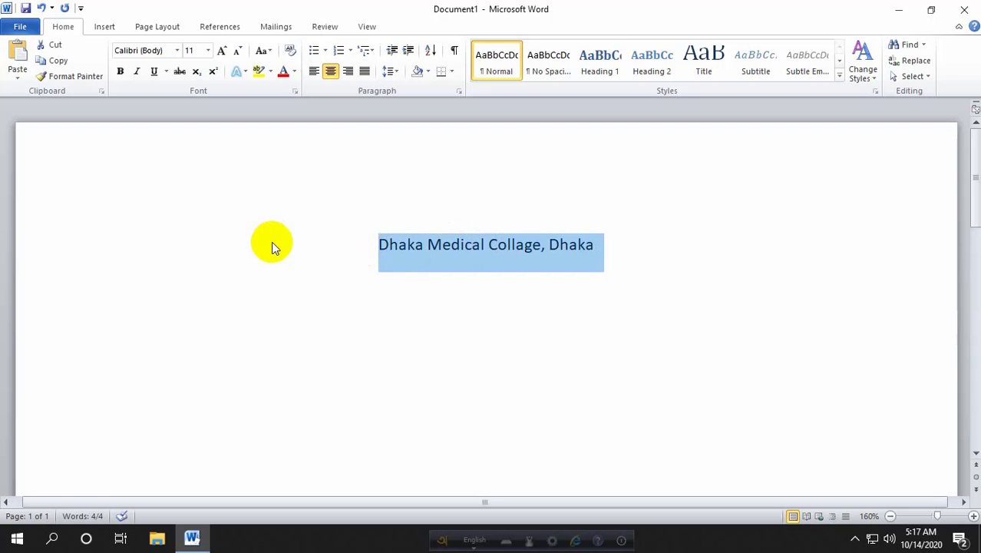
{"action": "left_click", "coordinate": [378, 243]}
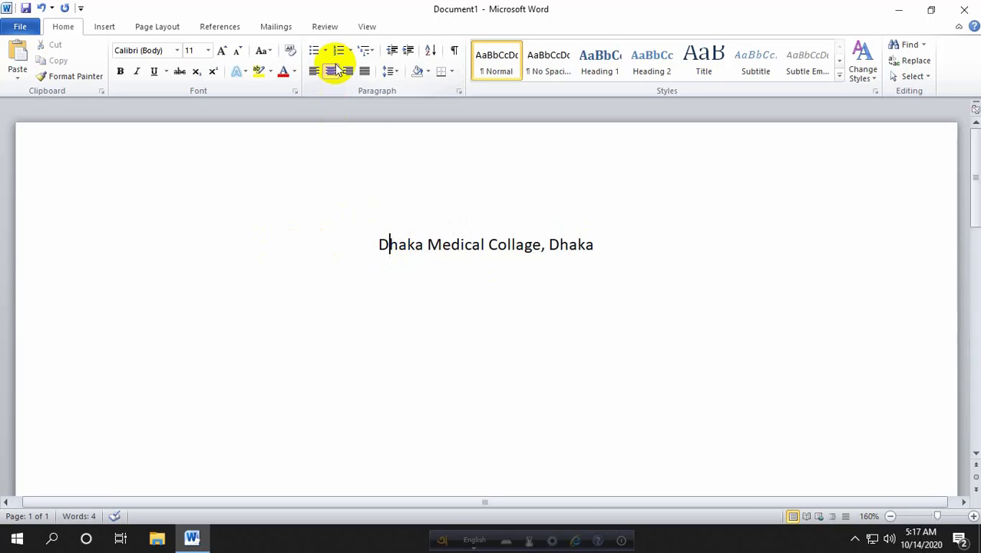
{"action": "left_click_drag", "start_coordinate": [376, 244], "coordinate": [608, 244]}
{"action": "left_click", "coordinate": [610, 252]}
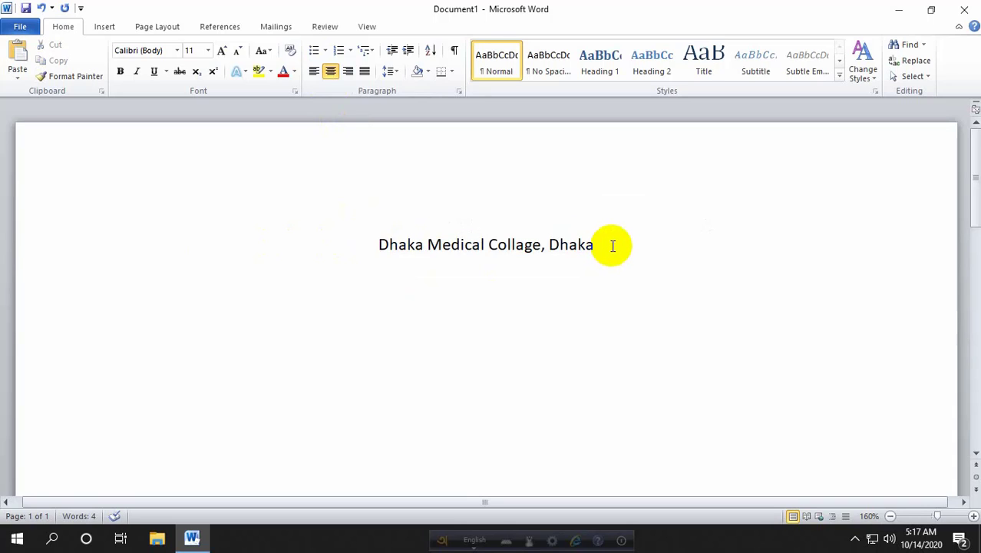
{"action": "left_click_drag", "start_coordinate": [375, 244], "coordinate": [583, 250]}
{"action": "left_click", "coordinate": [705, 254]}
- Format the centered line in Arial Rounded MT Bold at size 20
{"action": "left_click_drag", "start_coordinate": [591, 244], "coordinate": [408, 254]}
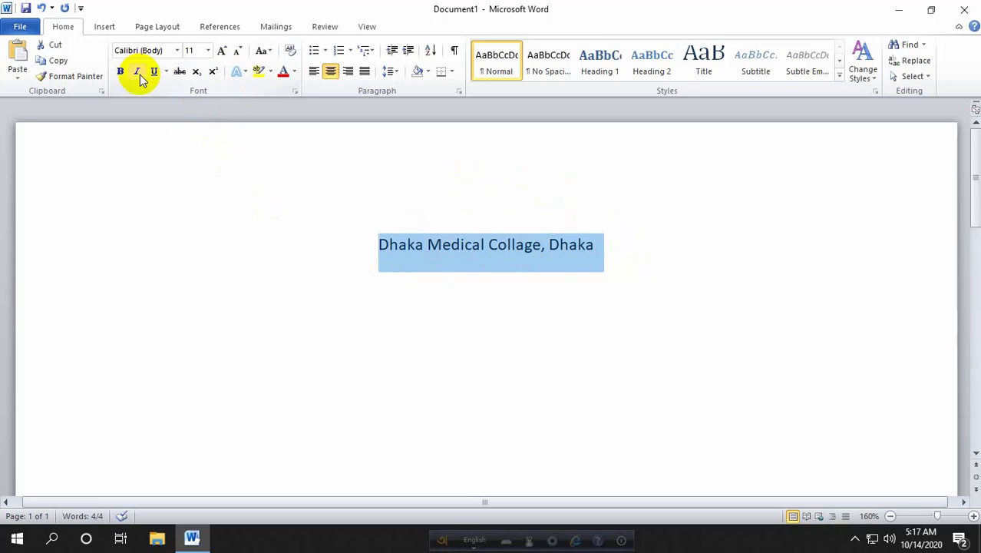
{"action": "left_click", "coordinate": [177, 51]}
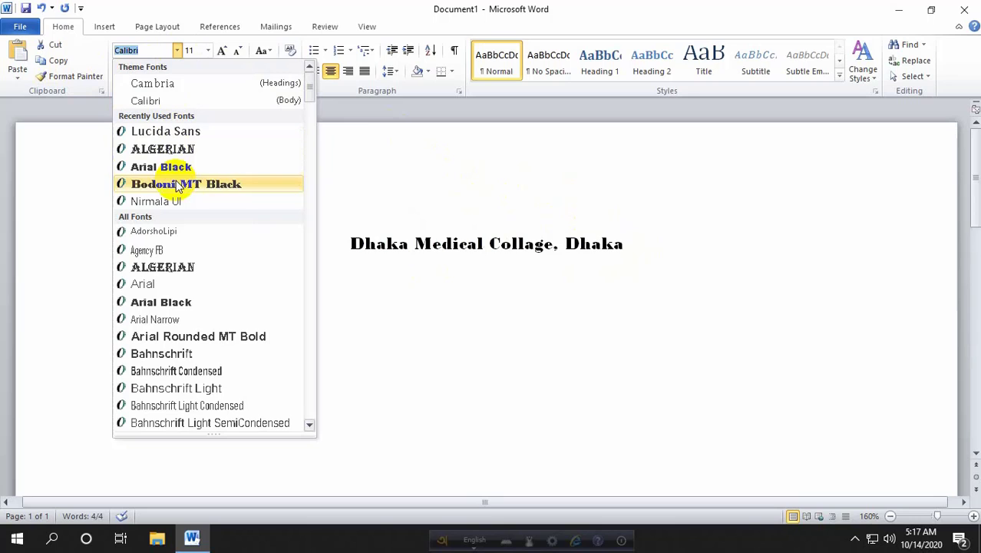
{"action": "left_click", "coordinate": [198, 342]}
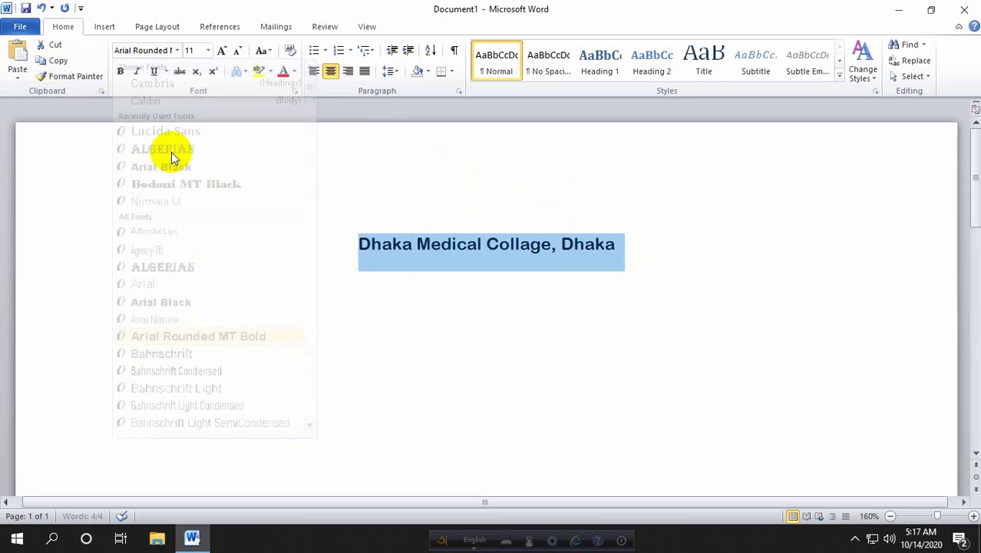
{"action": "left_click", "coordinate": [208, 50]}
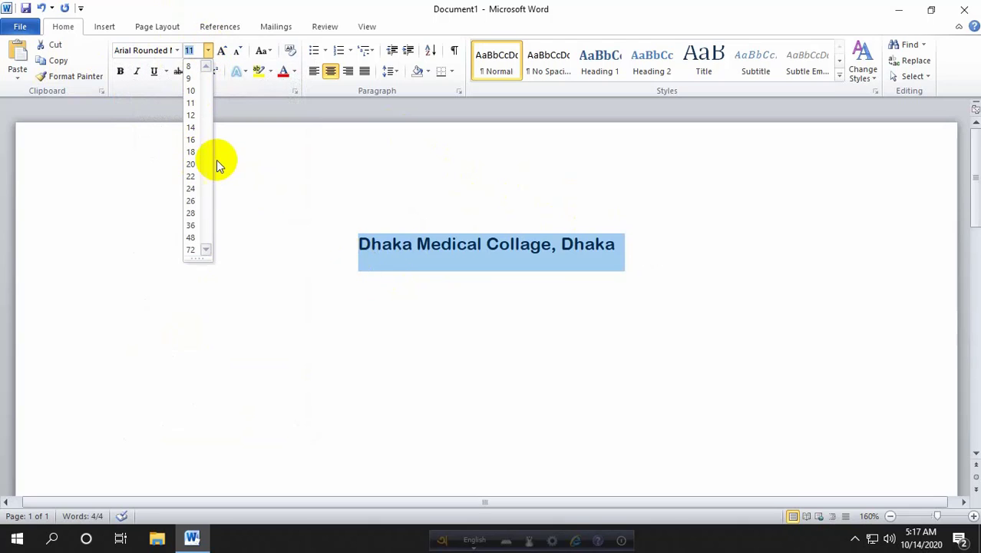
{"action": "left_click", "coordinate": [192, 165]}
- Copy the whole "Dhaka Medical Collage, Dhaka" line and paste a duplicate on a new line below it
{"action": "left_click", "coordinate": [368, 253]}
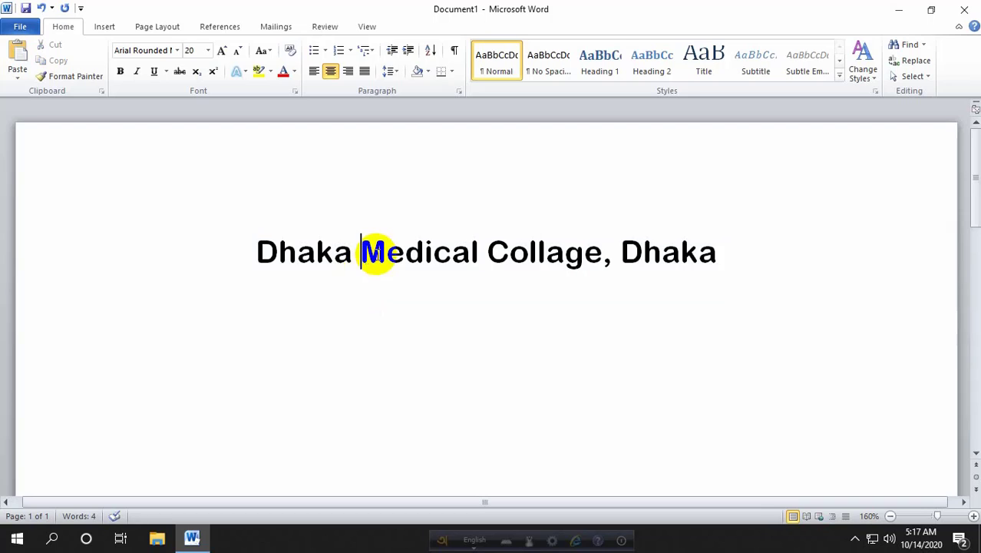
{"action": "left_click", "coordinate": [700, 255]}
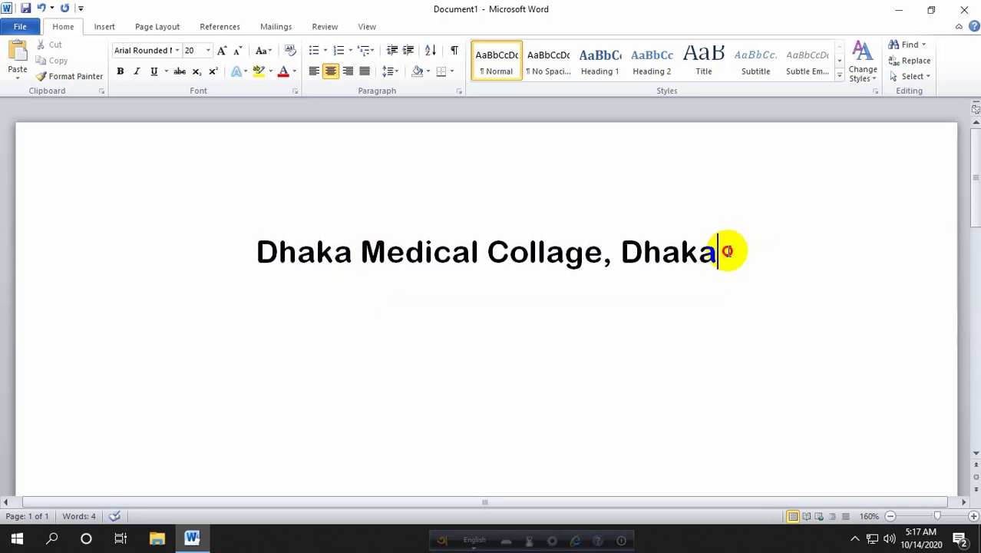
{"action": "left_click_drag", "start_coordinate": [727, 251], "coordinate": [323, 252]}
{"action": "left_click", "coordinate": [725, 256]}
{"action": "left_click_drag", "start_coordinate": [725, 256], "coordinate": [291, 263]}
{"action": "left_click", "coordinate": [724, 252]}
{"action": "left_click_drag", "start_coordinate": [725, 252], "coordinate": [198, 253]}
{"action": "key", "text": "ctrl+c"}
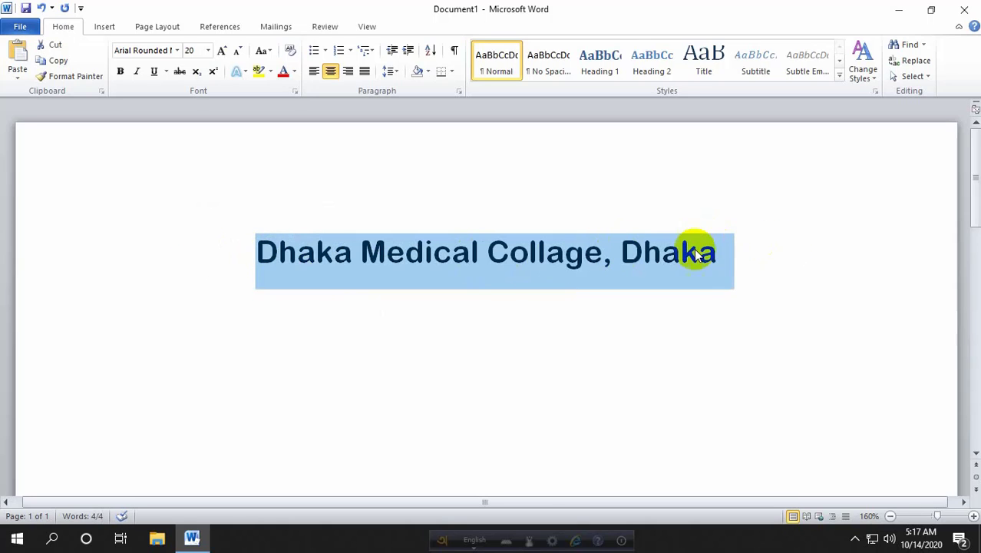
{"action": "left_click", "coordinate": [726, 246]}
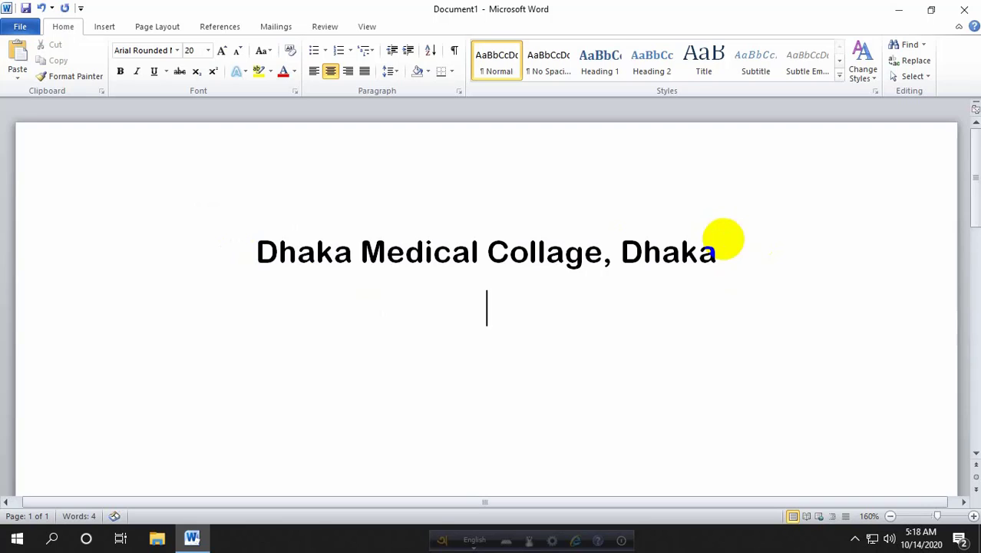
{"action": "key", "text": "ctrl+v"}
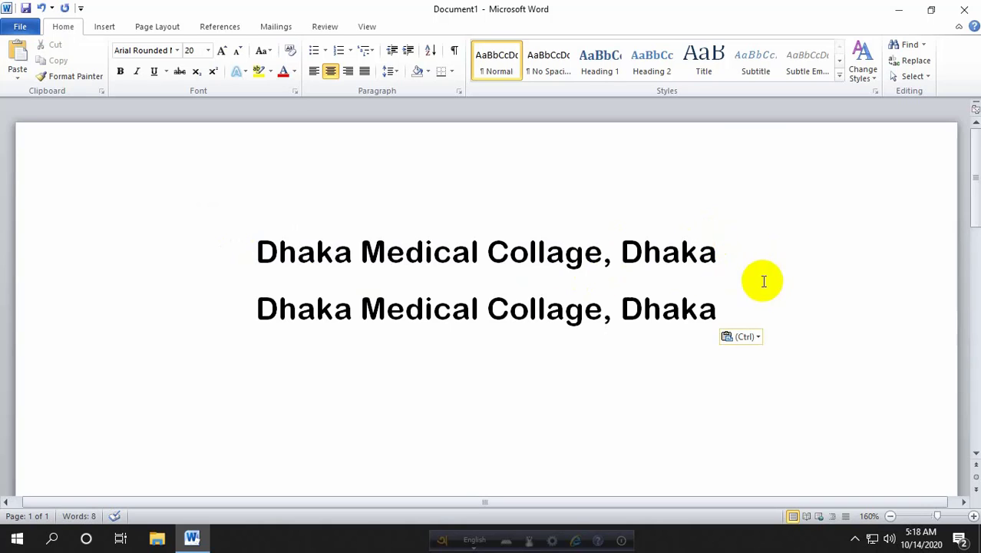
- Turn both text lines into a numbered list using the 1. 2. 3. format
{"action": "left_click_drag", "start_coordinate": [736, 311], "coordinate": [281, 219]}
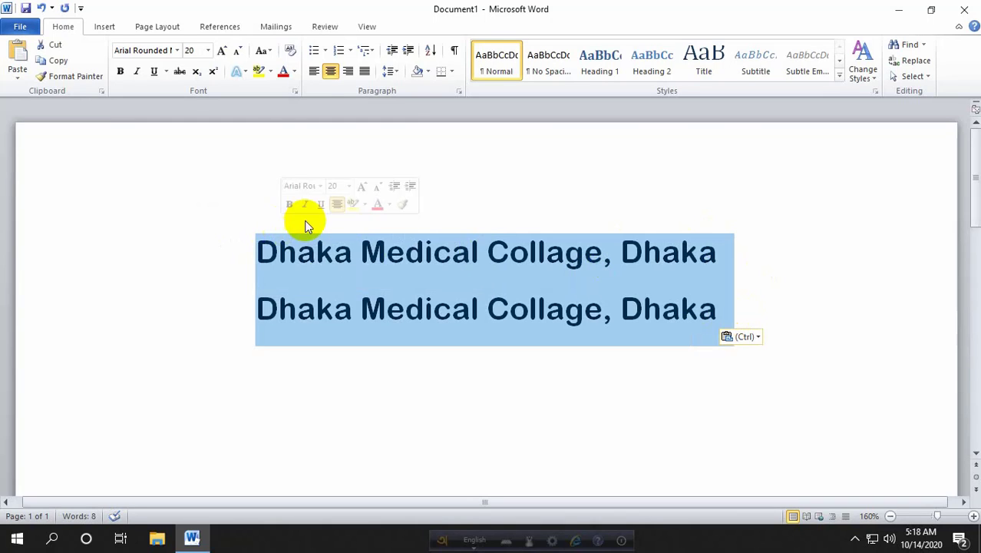
{"action": "left_click", "coordinate": [350, 52]}
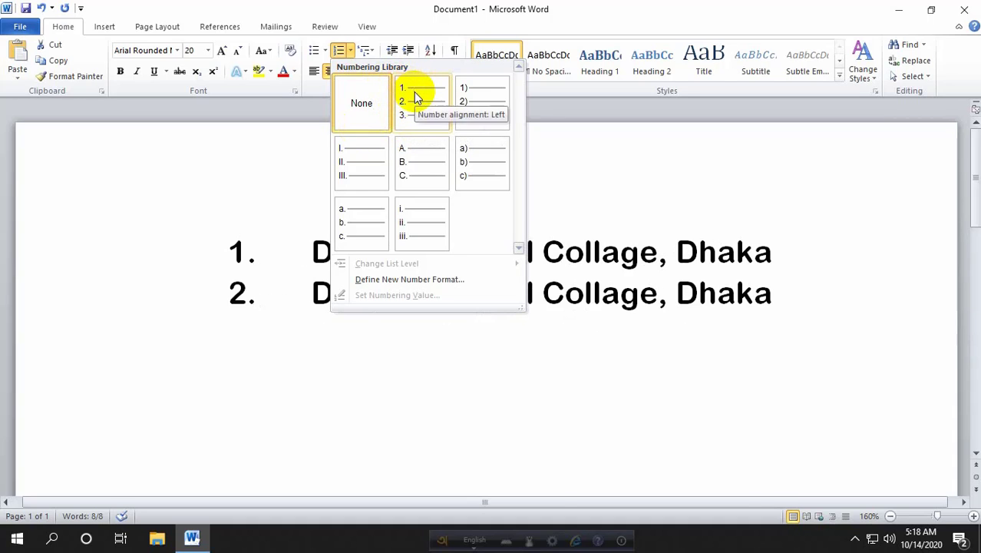
{"action": "left_click", "coordinate": [403, 118]}
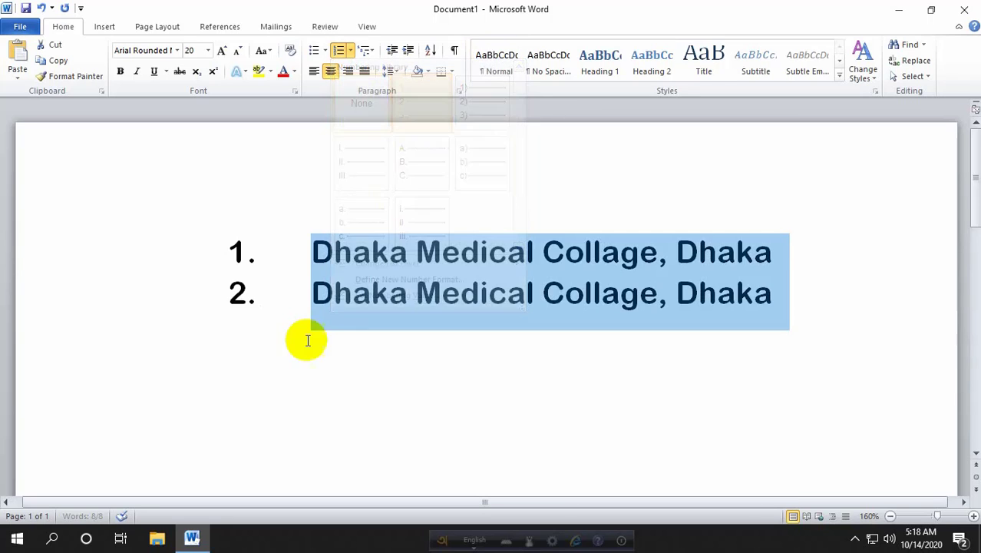
- Copy the second list item and paste it as the third numbered item, keeping the list ready for a fourth
{"action": "left_click", "coordinate": [700, 290]}
{"action": "left_click_drag", "start_coordinate": [779, 298], "coordinate": [306, 290]}
{"action": "key", "text": "ctrl+c"}
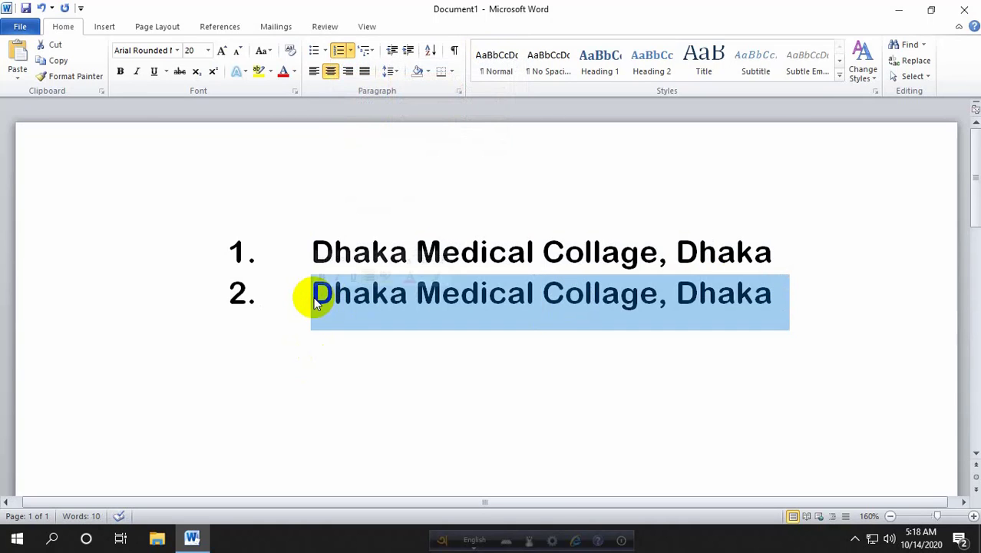
{"action": "left_click", "coordinate": [771, 292]}
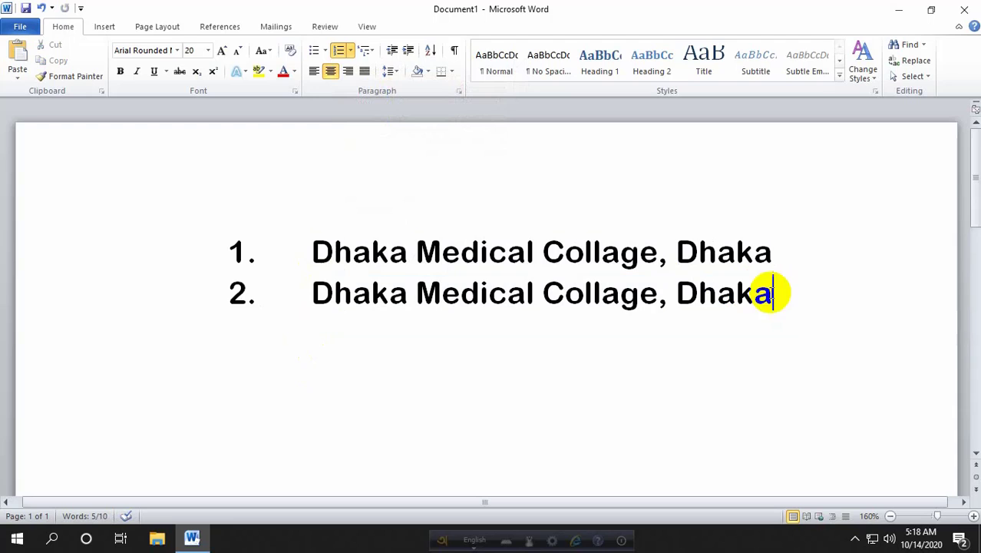
{"action": "key", "text": "ctrl+v"}
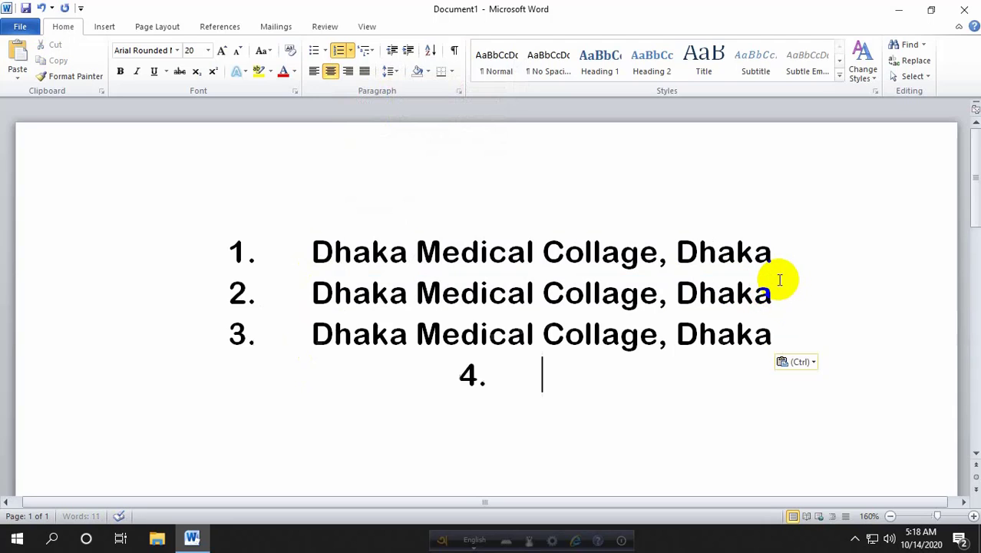
{"action": "key", "text": "BackSpace"}
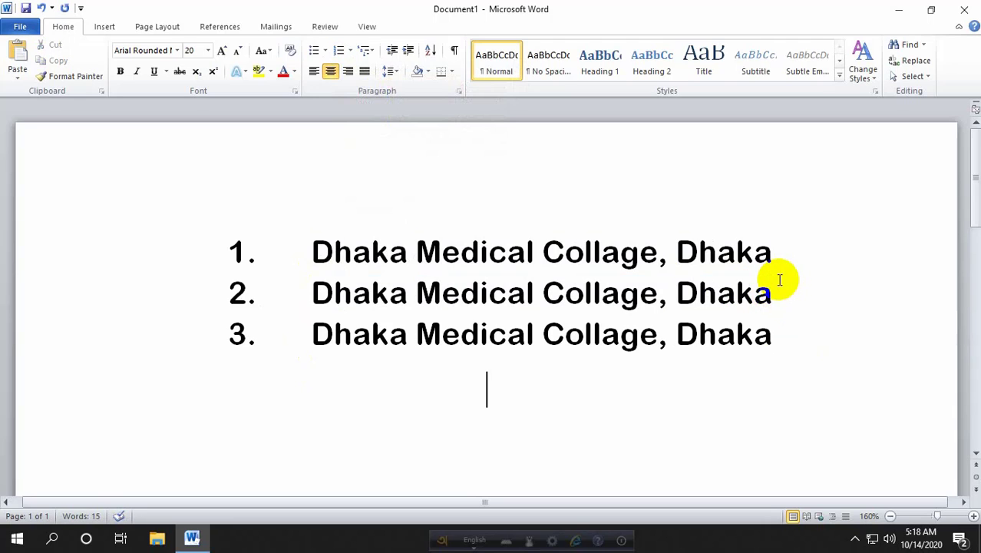
{"action": "key", "text": "ctrl+z"}
- Paste the copied line as items four, five and six, and end the numbered list after the sixth
{"action": "key", "text": "ctrl+v"}
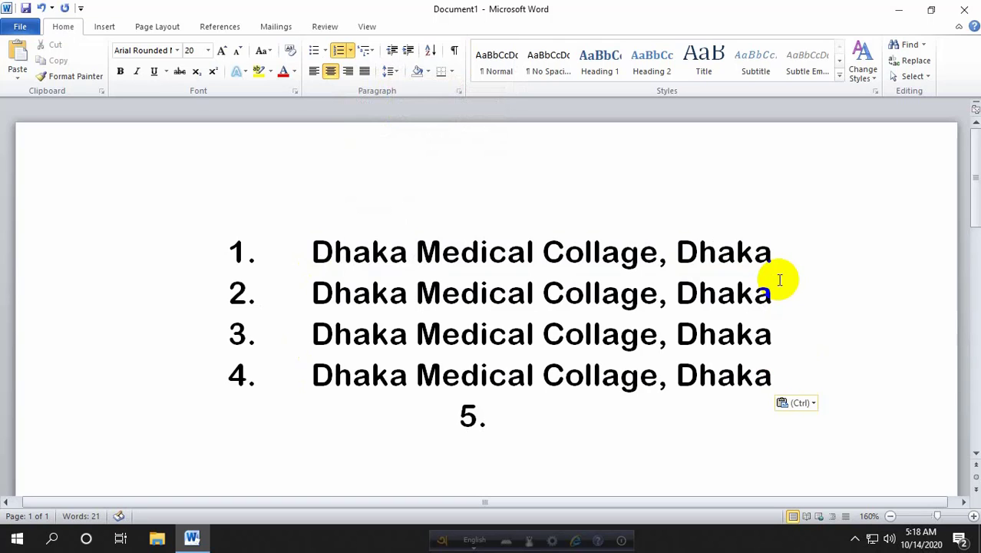
{"action": "key", "text": "ctrl+v"}
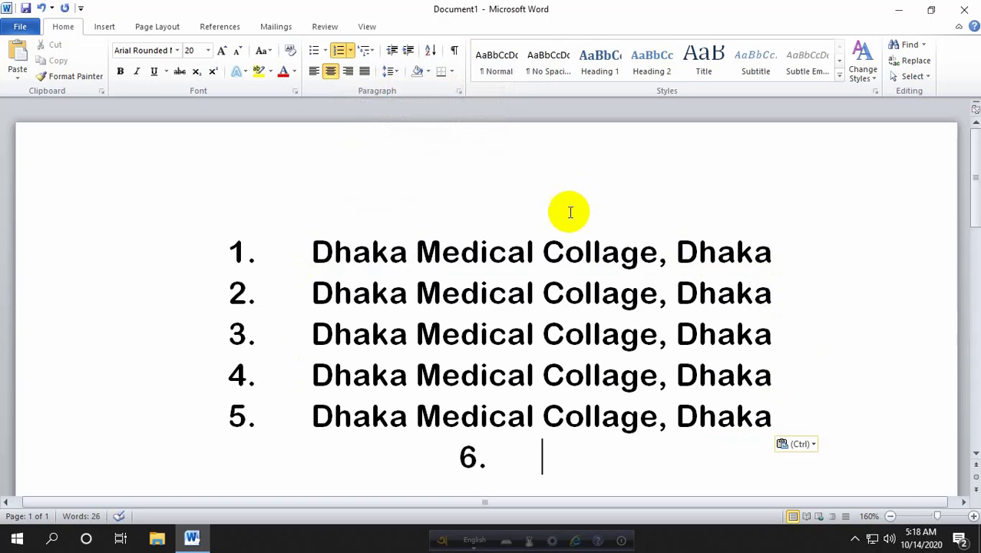
{"action": "scroll", "coordinate": [486, 311], "scroll_direction": "down", "scroll_amount": 3}
{"action": "scroll", "coordinate": [407, 320], "scroll_direction": "up", "scroll_amount": 3}
{"action": "scroll", "coordinate": [497, 370], "scroll_direction": "down", "scroll_amount": 2}
{"action": "scroll", "coordinate": [497, 369], "scroll_direction": "up", "scroll_amount": 2}
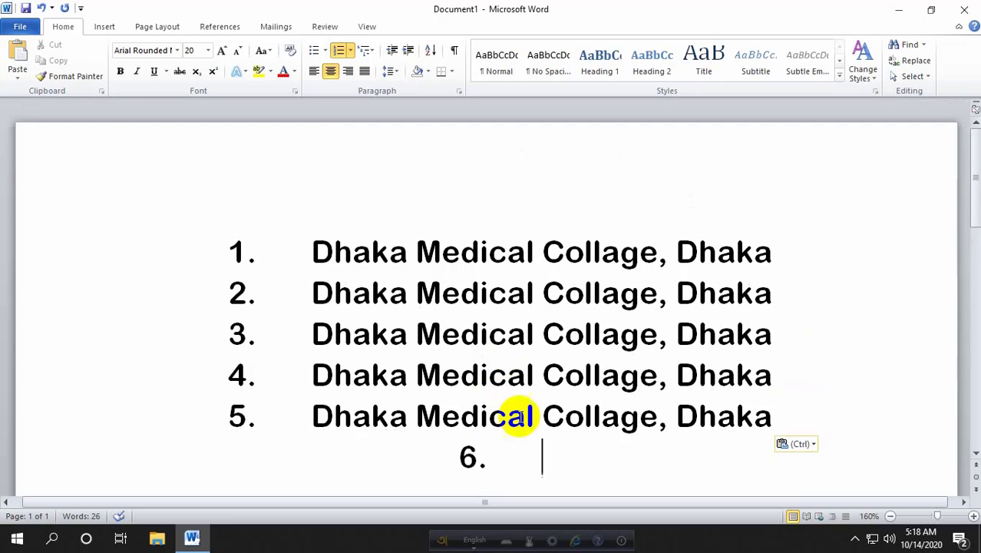
{"action": "key", "text": "ctrl+v"}
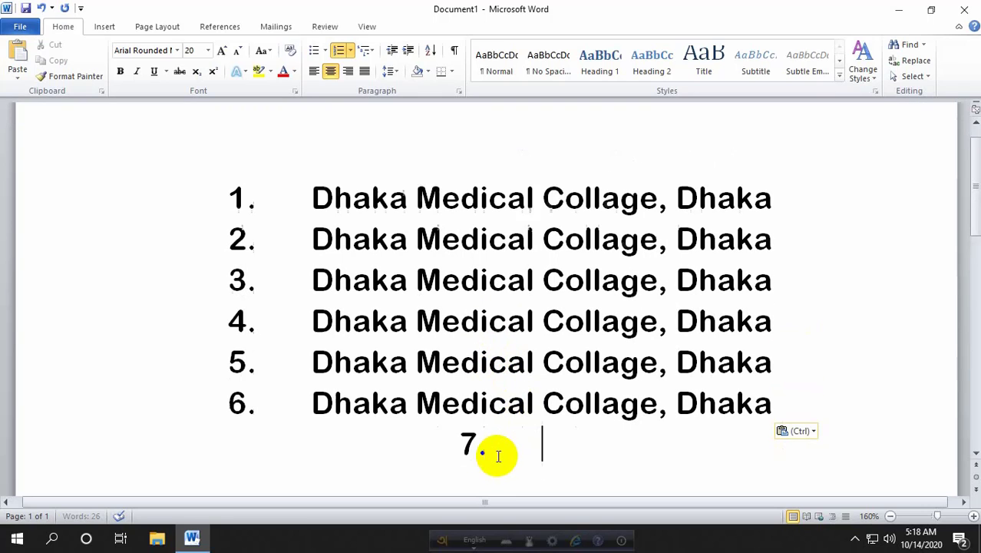
{"action": "key", "text": "Return"}
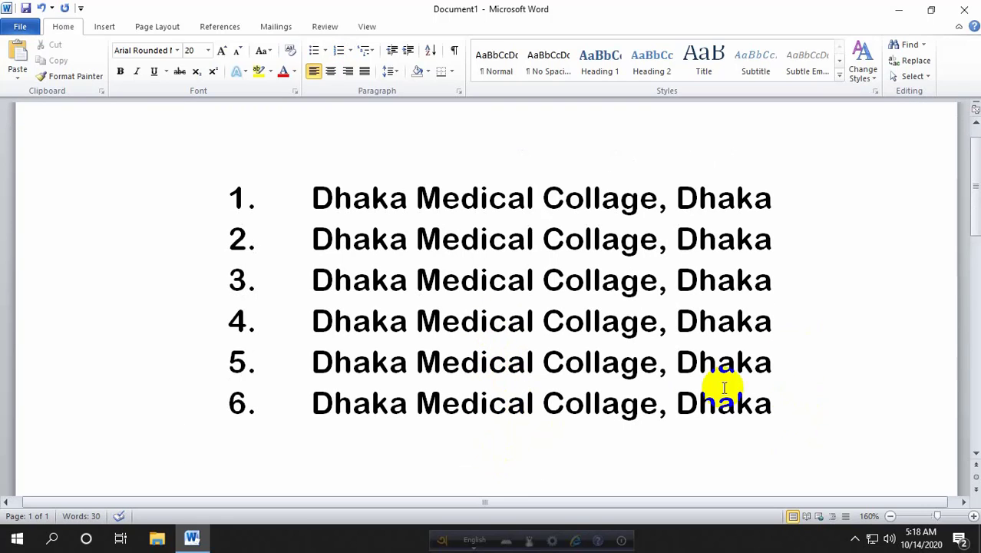
- Preview alternative numbering formats such as a) b) c) on all six list items without applying one
{"action": "left_click", "coordinate": [776, 403]}
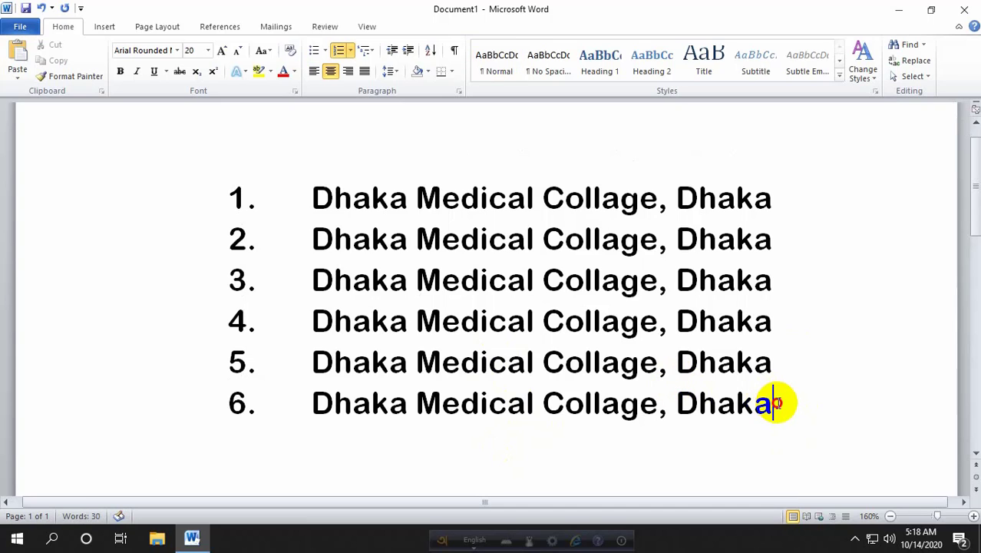
{"action": "key", "text": "ctrl+a"}
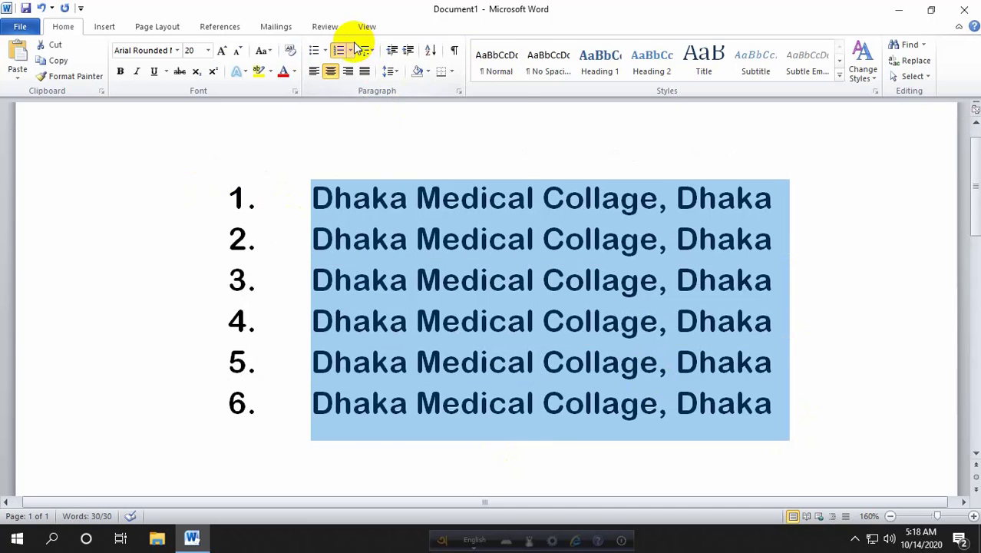
{"action": "left_click", "coordinate": [351, 50]}
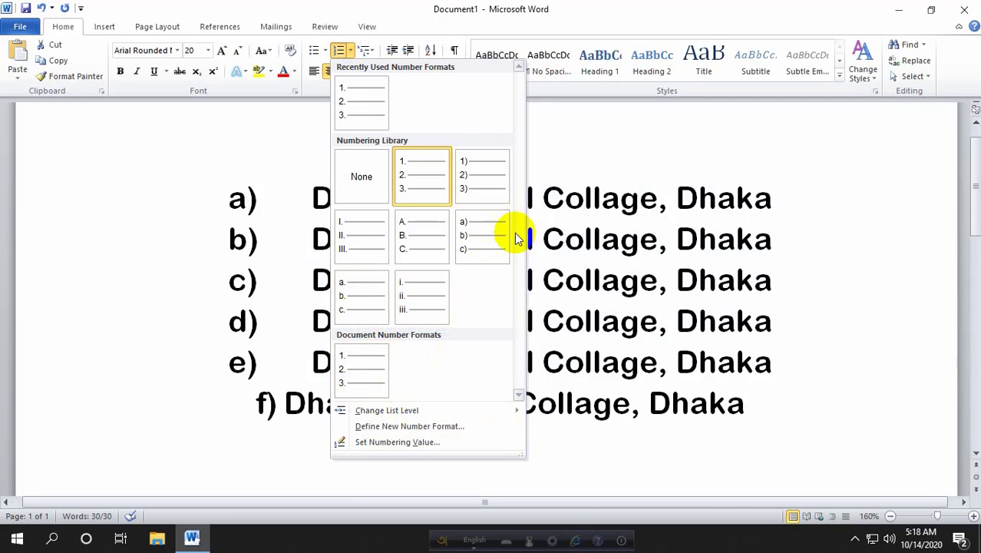
{"action": "left_click", "coordinate": [770, 374]}
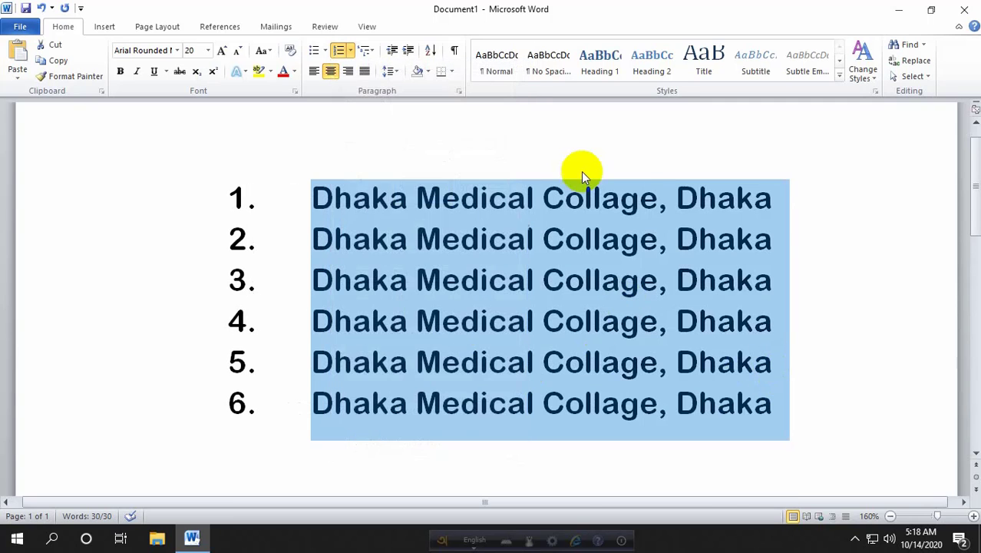
- Apply the 1) a) i) multilevel list format to all six list items
{"action": "left_click", "coordinate": [717, 418]}
{"action": "left_click_drag", "start_coordinate": [768, 406], "coordinate": [280, 194]}
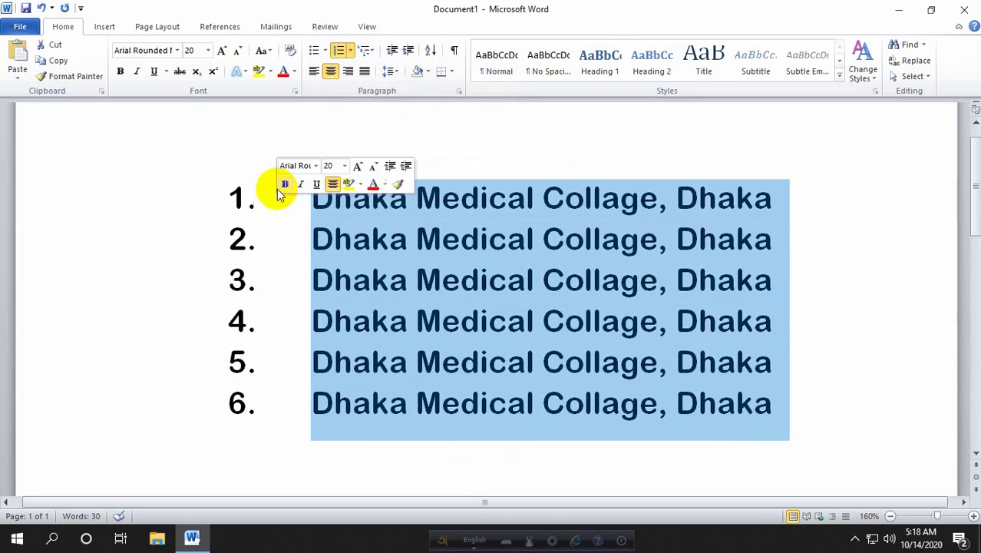
{"action": "left_click", "coordinate": [374, 51]}
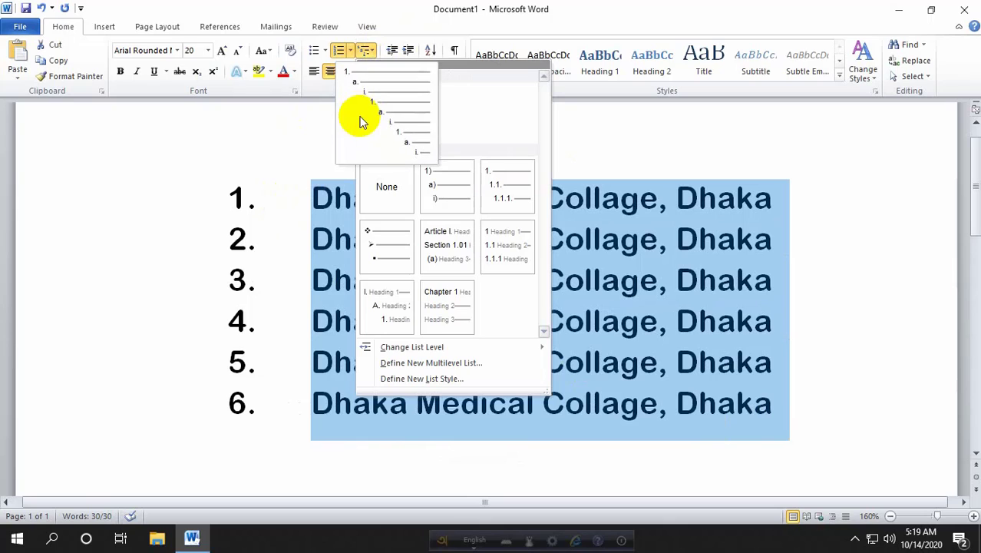
{"action": "mouse_move", "coordinate": [386, 113]}
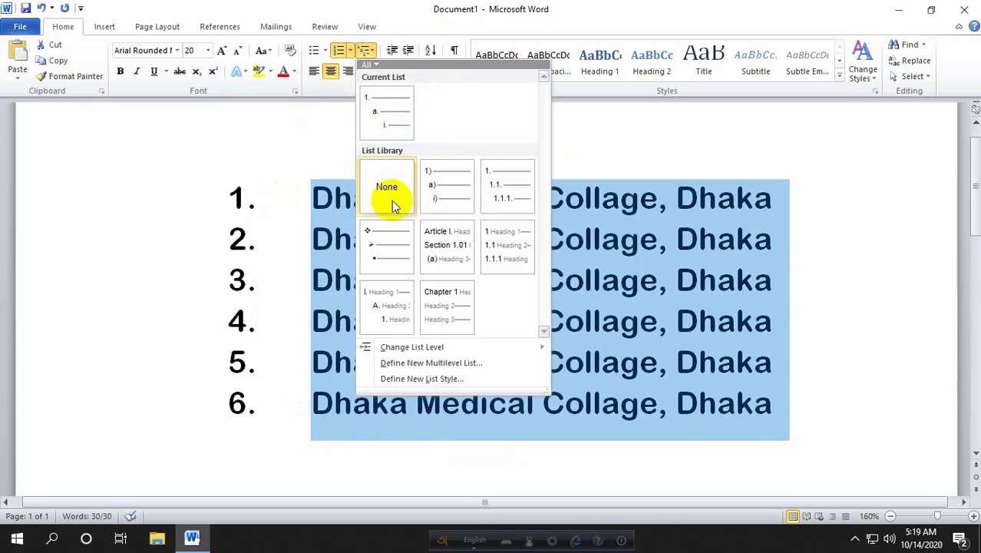
{"action": "mouse_move", "coordinate": [456, 186]}
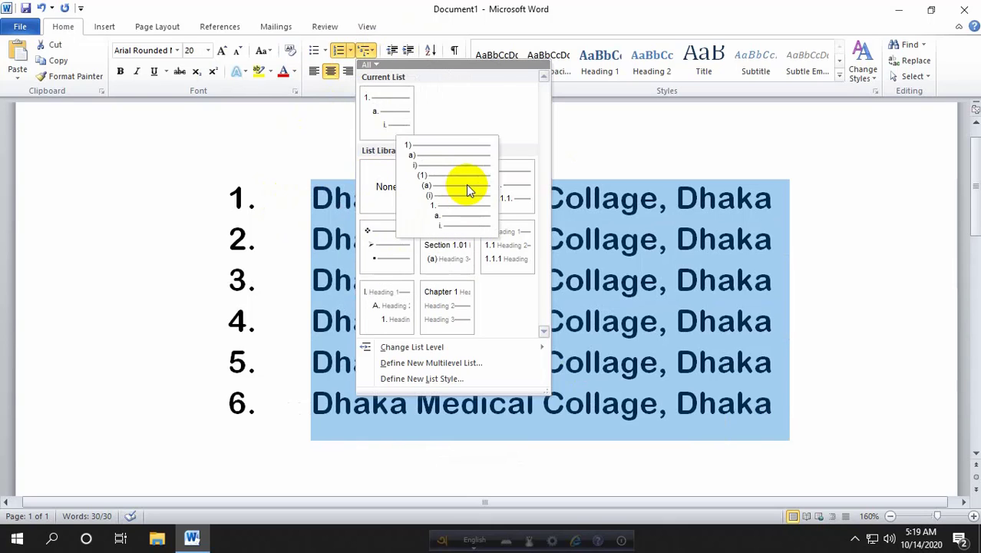
{"action": "left_click", "coordinate": [455, 181]}
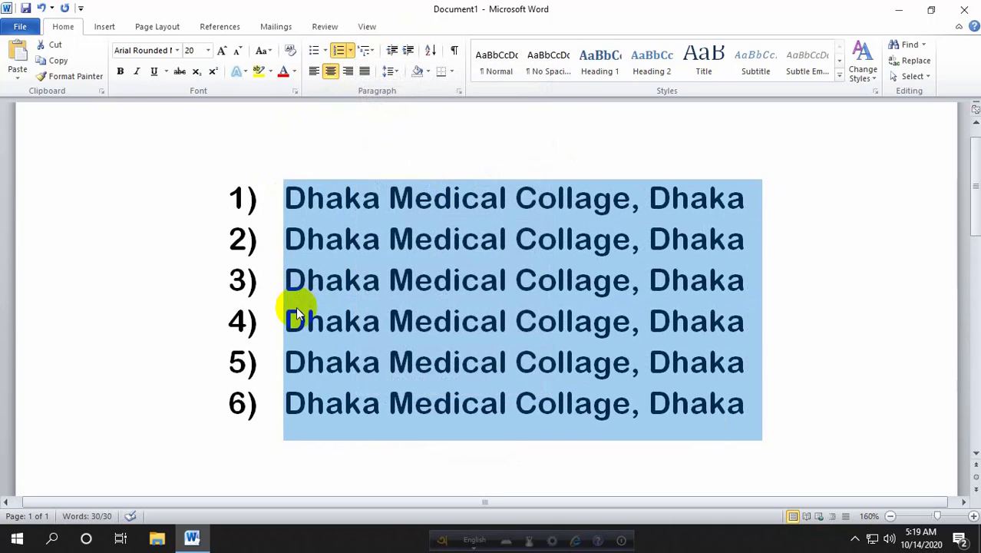
- Reselect the six list items and look through the multilevel list library without applying another format
{"action": "left_click", "coordinate": [290, 298]}
{"action": "left_click", "coordinate": [781, 418]}
{"action": "left_click_drag", "start_coordinate": [781, 417], "coordinate": [285, 202]}
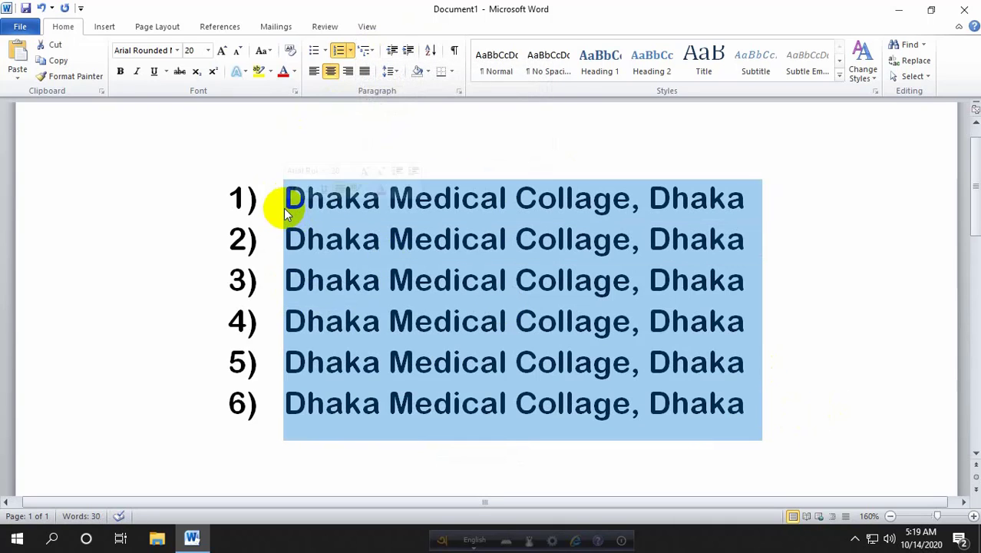
{"action": "left_click", "coordinate": [373, 51]}
{"action": "mouse_move", "coordinate": [499, 206]}
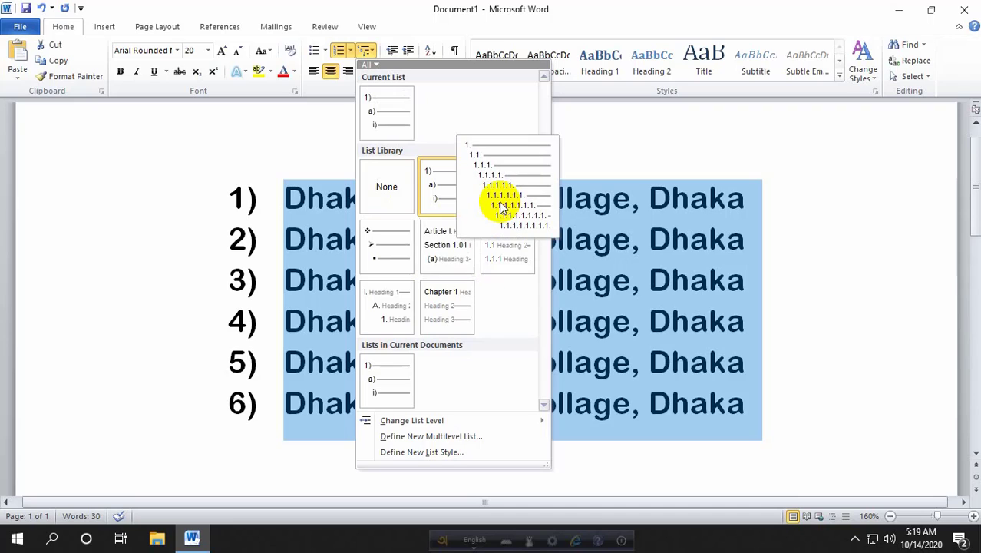
{"action": "mouse_move", "coordinate": [509, 260]}
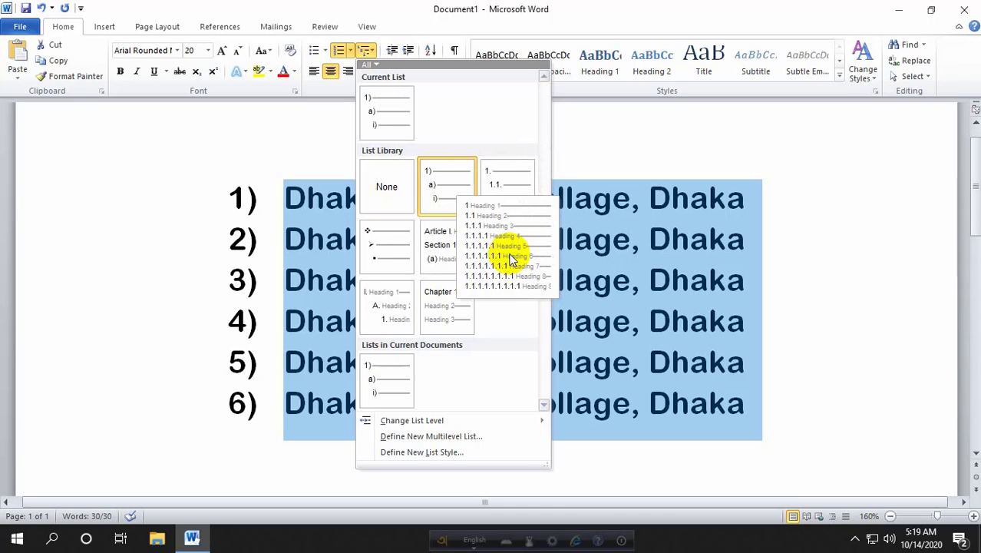
{"action": "left_click", "coordinate": [755, 194]}
{"action": "left_click", "coordinate": [645, 284]}
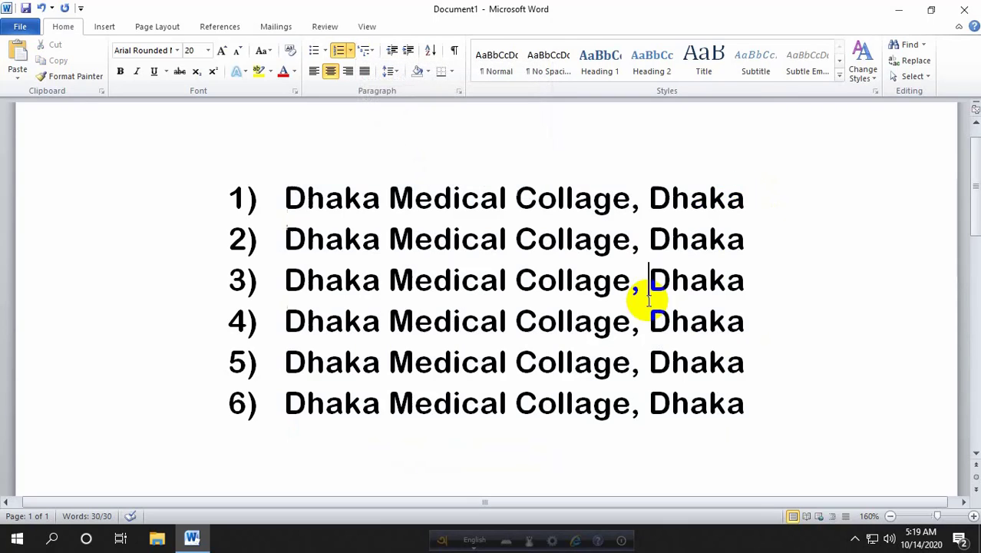
- Try adding an empty item after the first list line and removing its number
{"action": "left_click", "coordinate": [747, 203]}
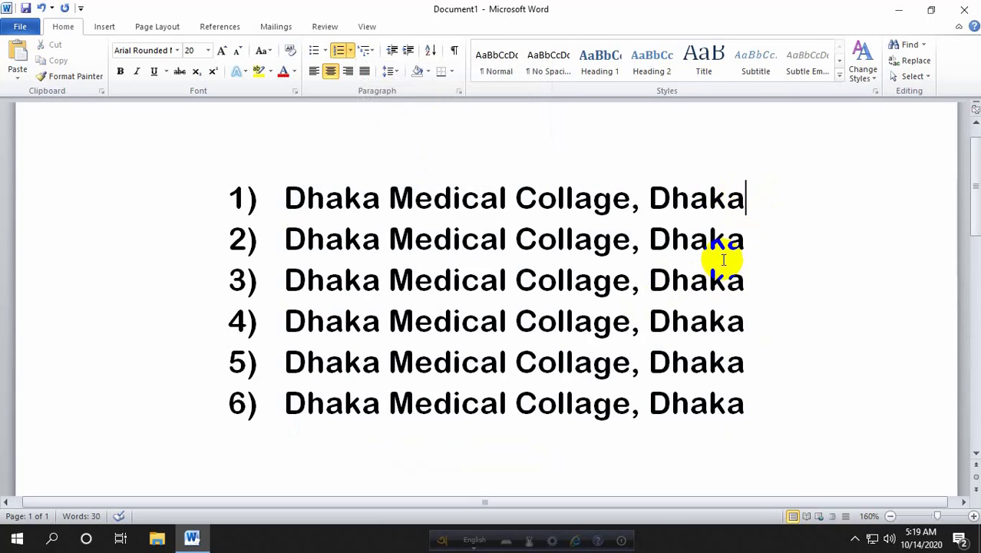
{"action": "key", "text": "Return"}
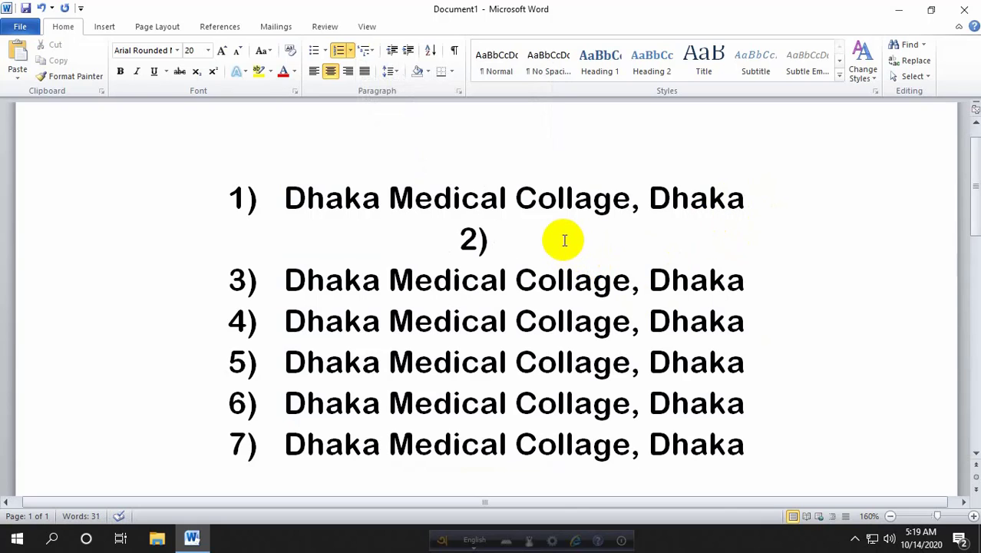
{"action": "key", "text": "BackSpace"}
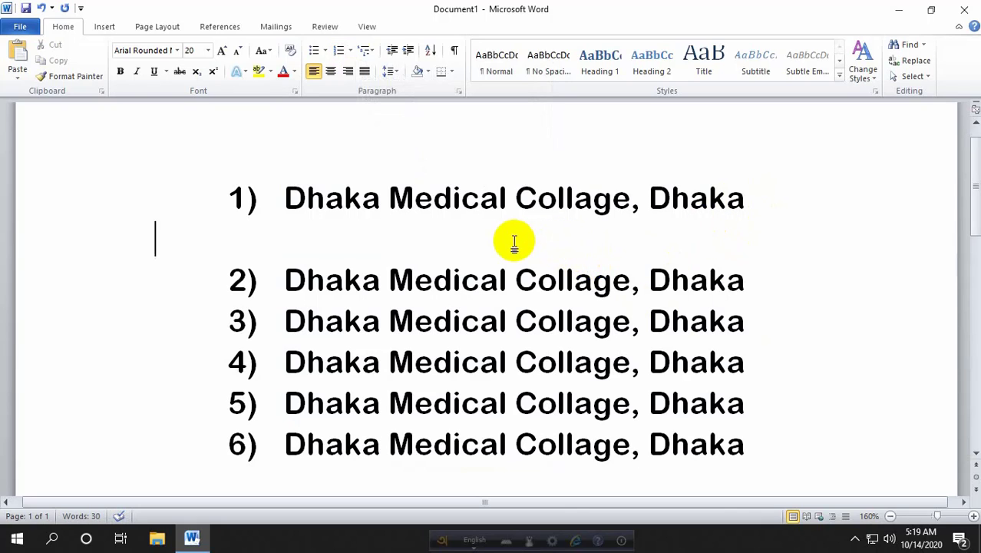
{"action": "key", "text": "ctrl+z"}
{"action": "key", "text": "ctrl+z"}
{"action": "key", "text": "ctrl+z"}
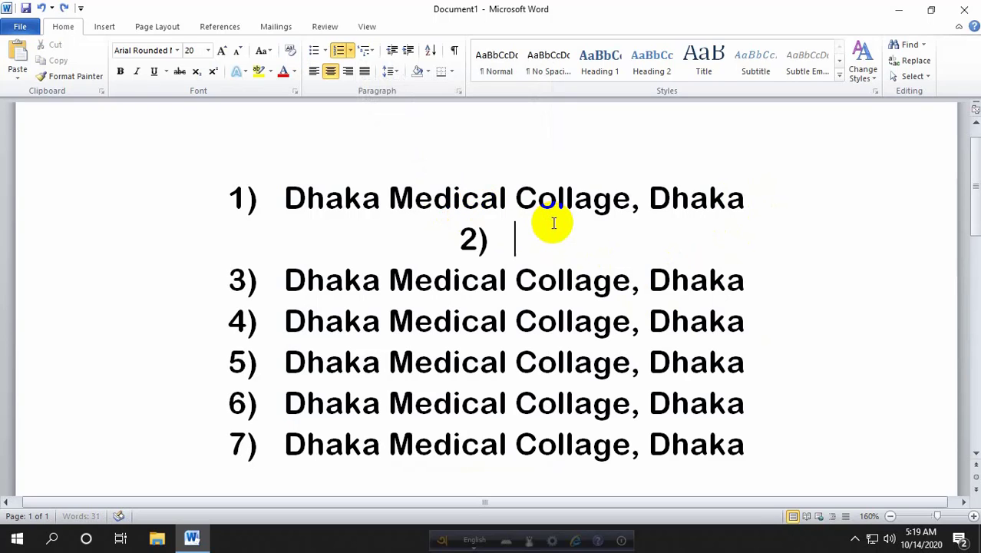
- Examine the 1. 1.1. 1.1.1. and heading-numbered formats in the multilevel list library
{"action": "left_click", "coordinate": [369, 51]}
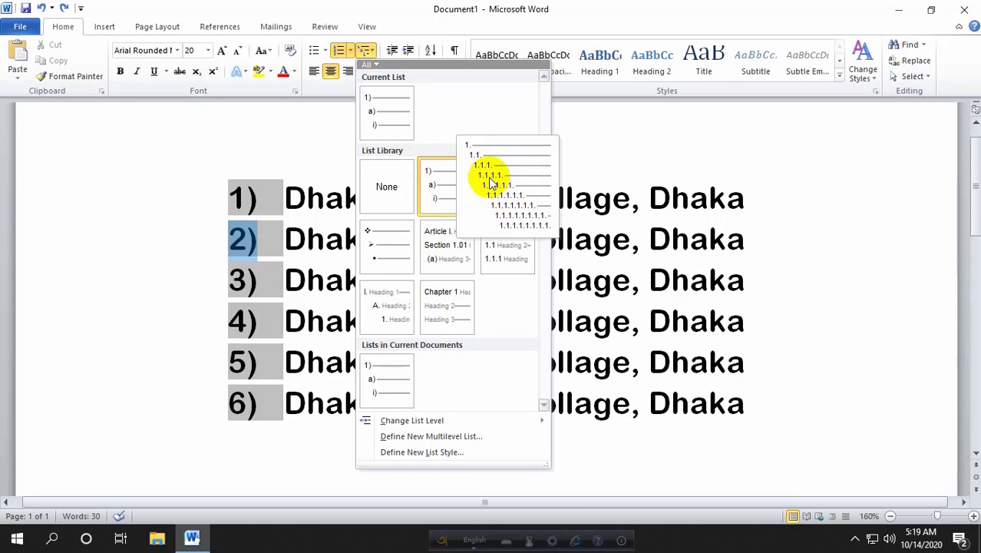
{"action": "mouse_move", "coordinate": [495, 186]}
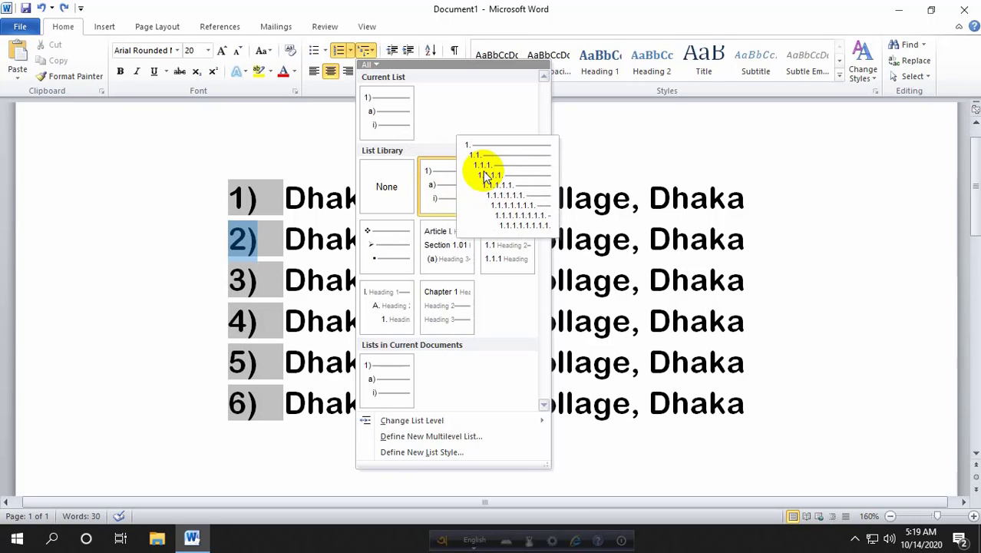
{"action": "mouse_move", "coordinate": [532, 233]}
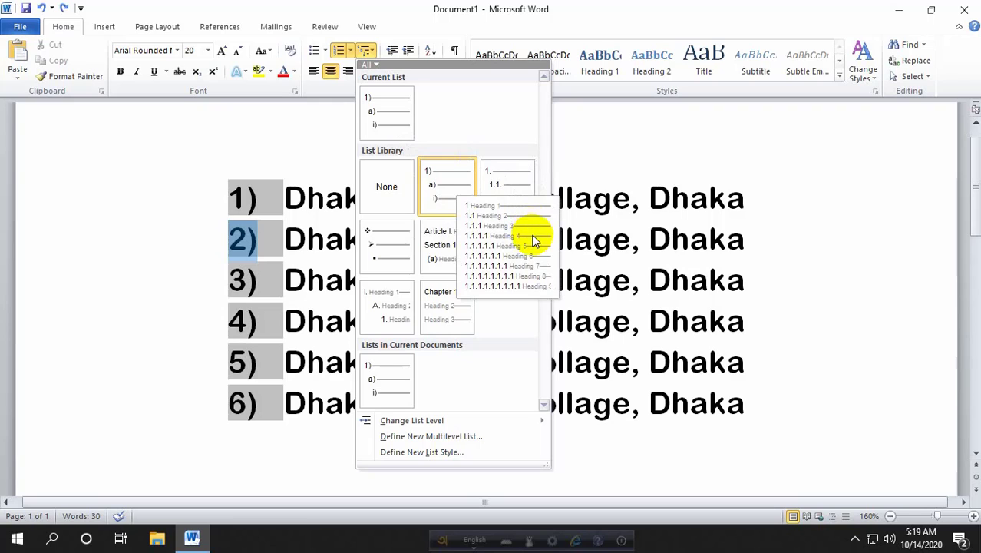
{"action": "mouse_move", "coordinate": [405, 380]}
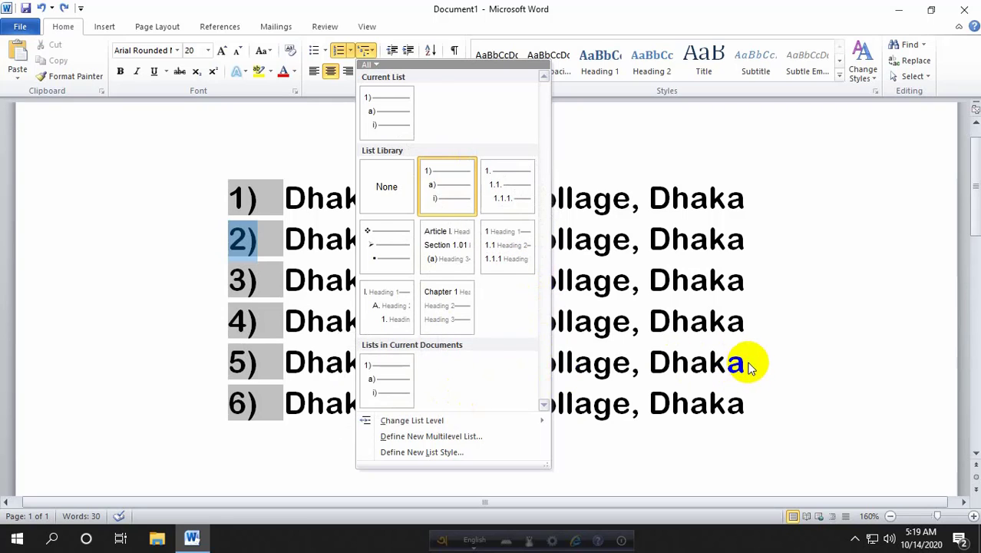
{"action": "left_click", "coordinate": [802, 386]}
{"action": "left_click", "coordinate": [244, 192]}
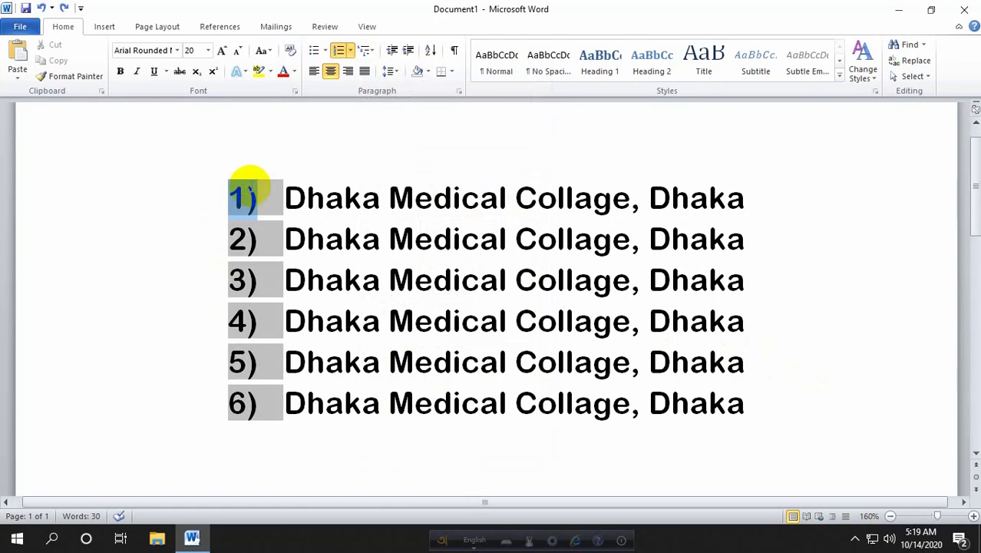
{"action": "left_click", "coordinate": [231, 185]}
{"action": "left_click", "coordinate": [591, 249]}
{"action": "left_click_drag", "start_coordinate": [784, 420], "coordinate": [278, 156]}
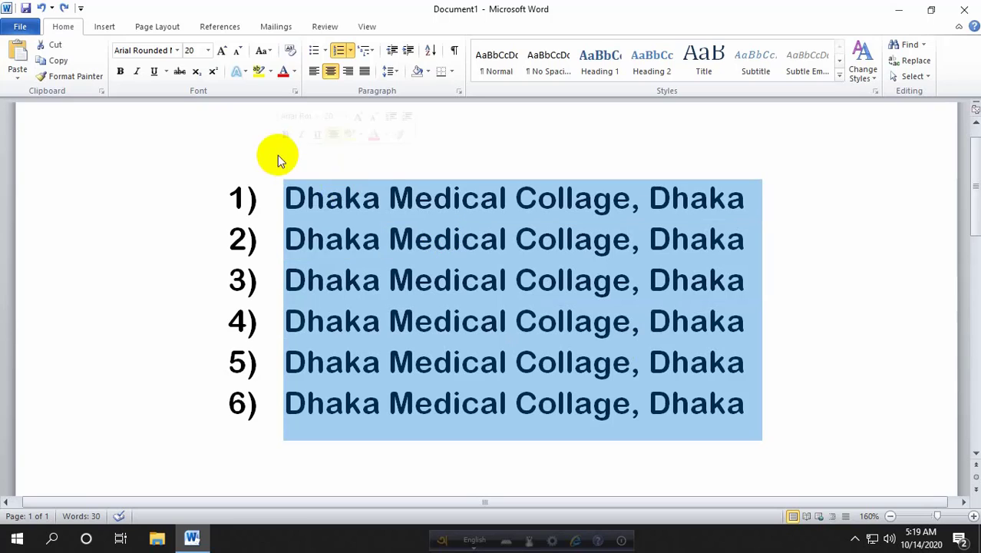
{"action": "left_click", "coordinate": [396, 265]}
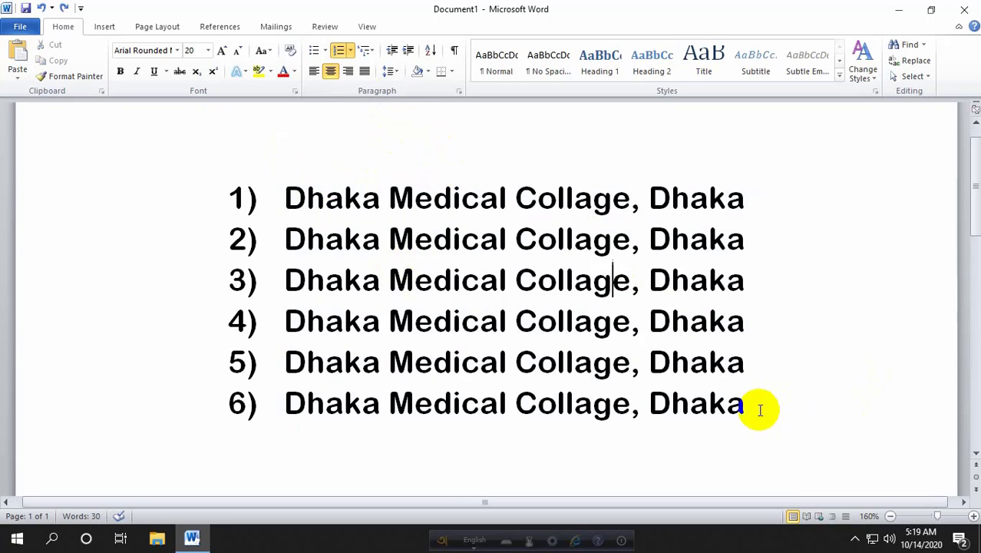
- Replace all six list items with a single numbered line reading "Dhaka Medical Collage, Dhaka"
{"action": "left_click_drag", "start_coordinate": [755, 407], "coordinate": [171, 147]}
{"action": "key", "text": "Delete"}
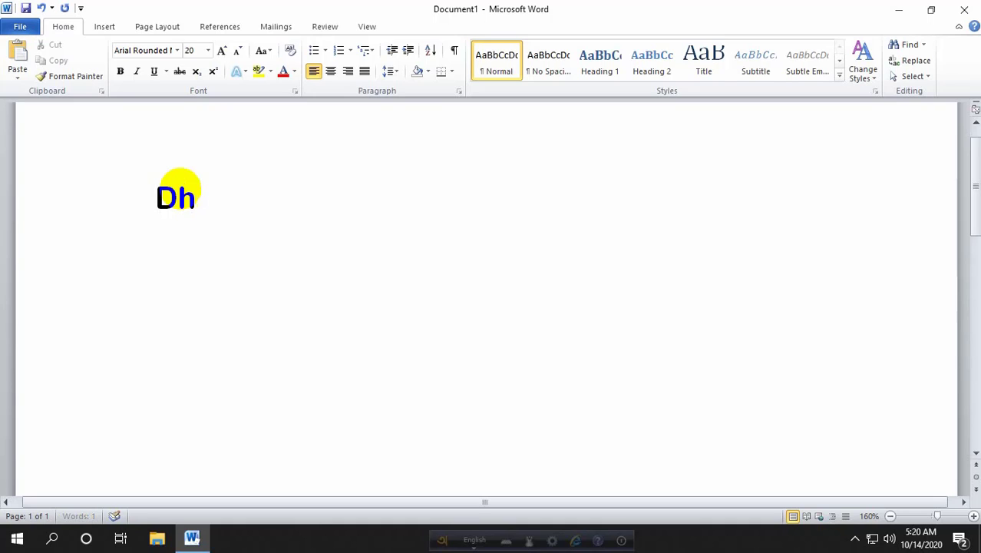
{"action": "type", "text": "Dhaka Medical Collage, Dhaka"}
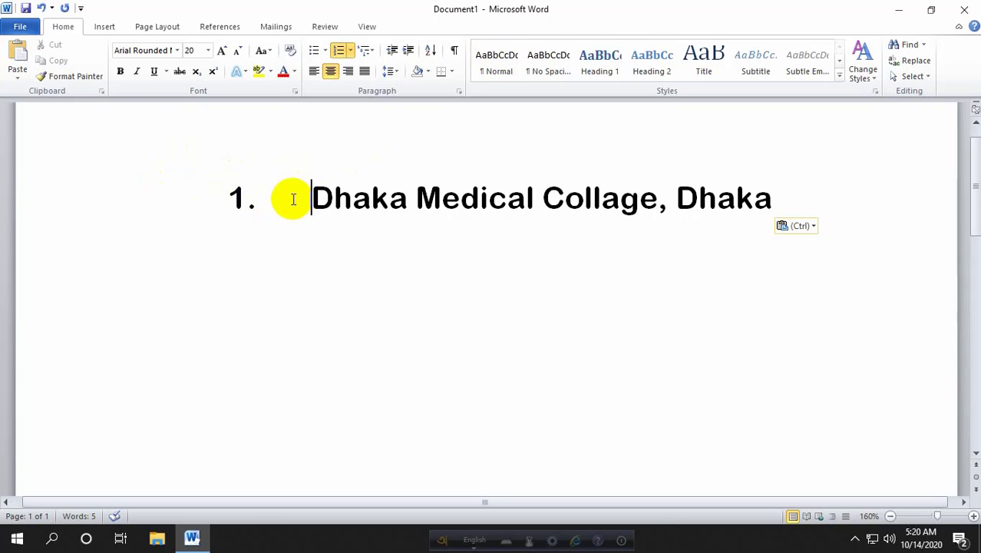
- Remove the numbering from the "Dhaka Medical Collage, Dhaka" line by setting its number format to None
{"action": "left_click_drag", "start_coordinate": [773, 198], "coordinate": [280, 201]}
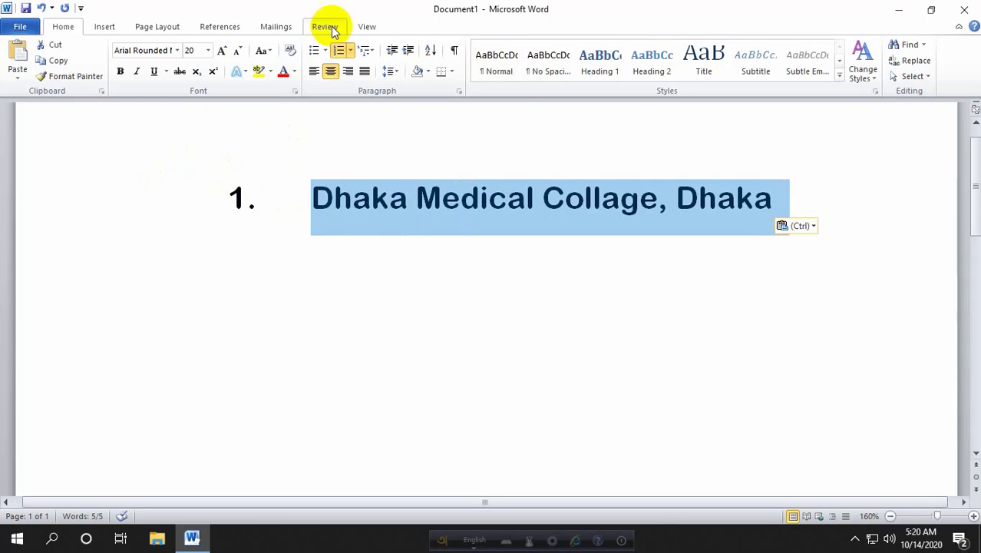
{"action": "left_click", "coordinate": [352, 51]}
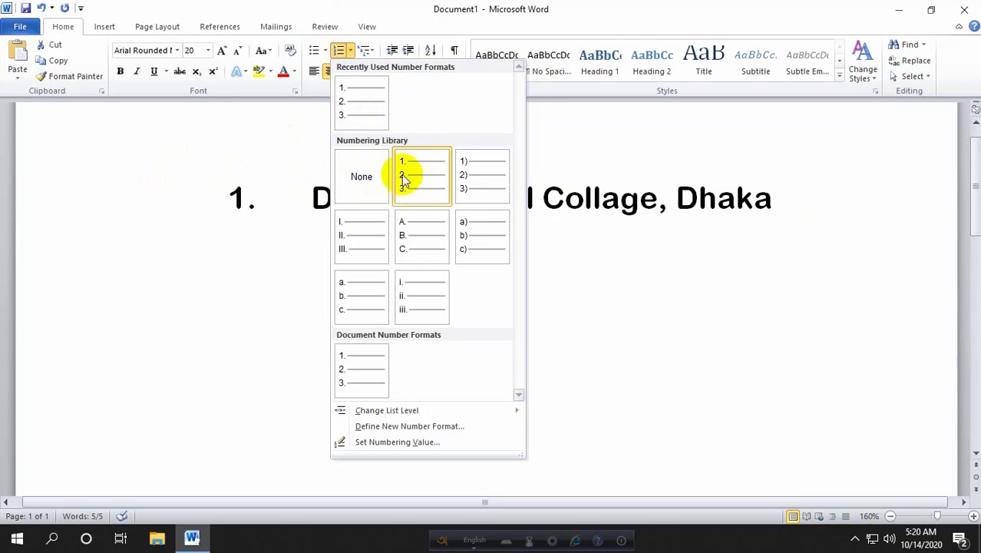
{"action": "left_click", "coordinate": [420, 191]}
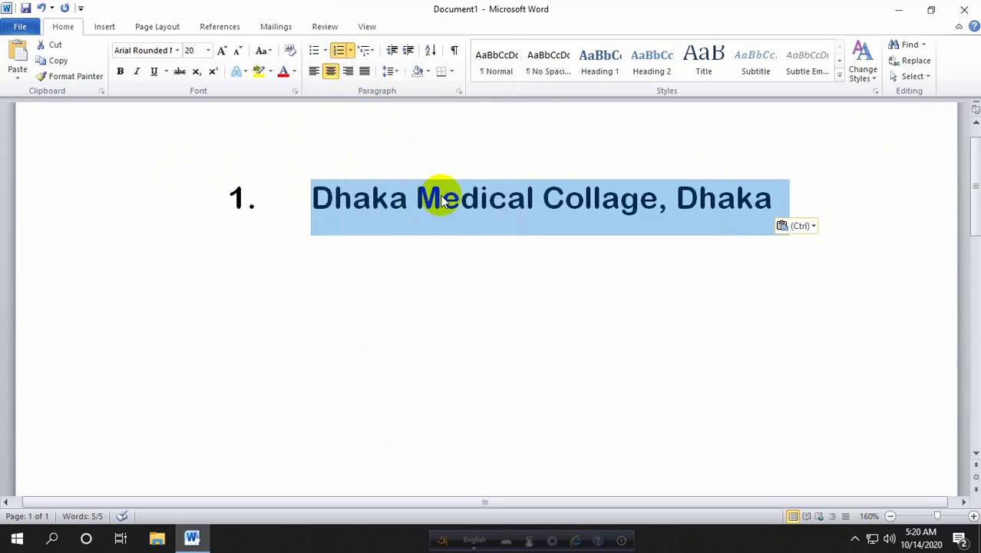
{"action": "left_click_drag", "start_coordinate": [779, 197], "coordinate": [219, 197]}
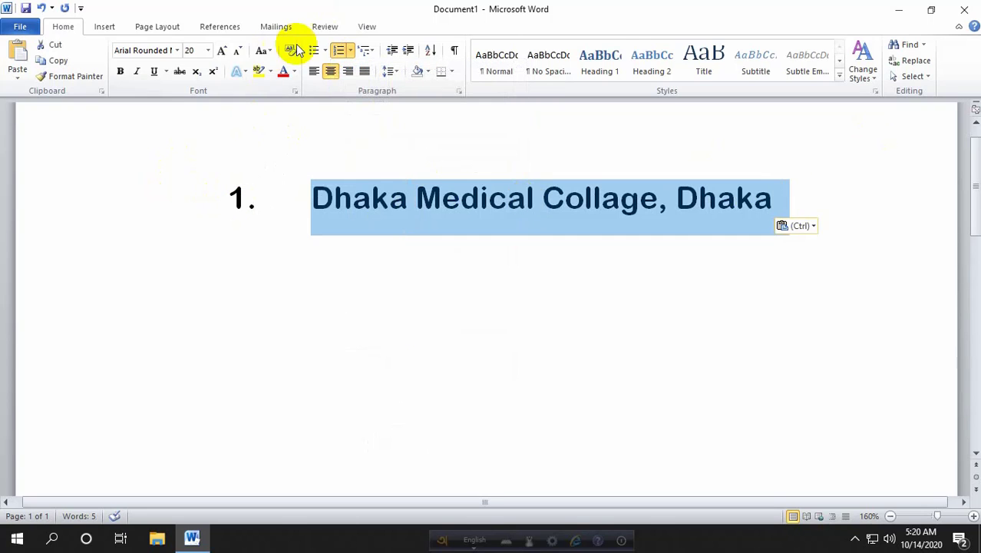
{"action": "left_click", "coordinate": [350, 51]}
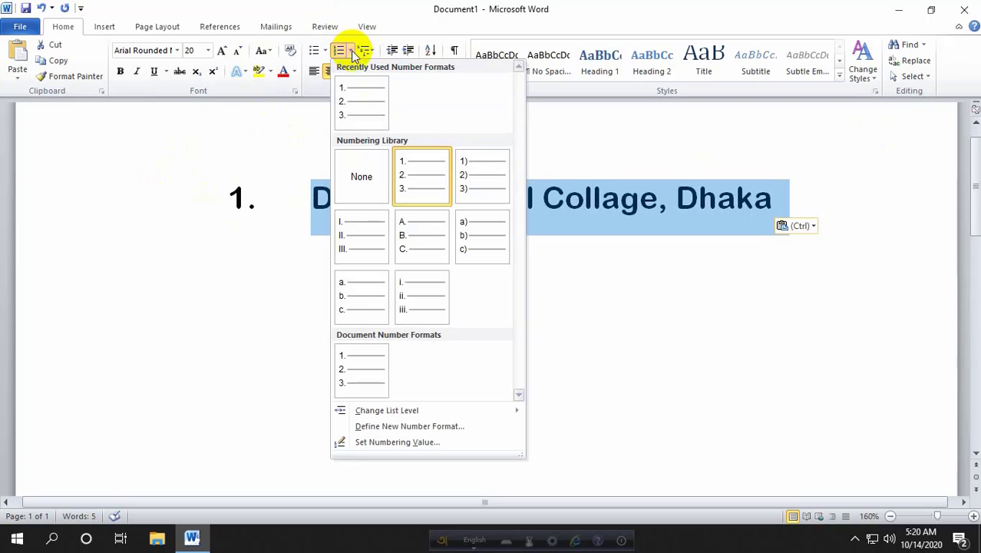
{"action": "left_click", "coordinate": [359, 185]}
- Select the line and preview quick styles such as Title, Intense Emphasis and Book Title without applying one
{"action": "left_click", "coordinate": [591, 198]}
{"action": "left_click", "coordinate": [717, 198]}
{"action": "left_click_drag", "start_coordinate": [717, 198], "coordinate": [239, 205]}
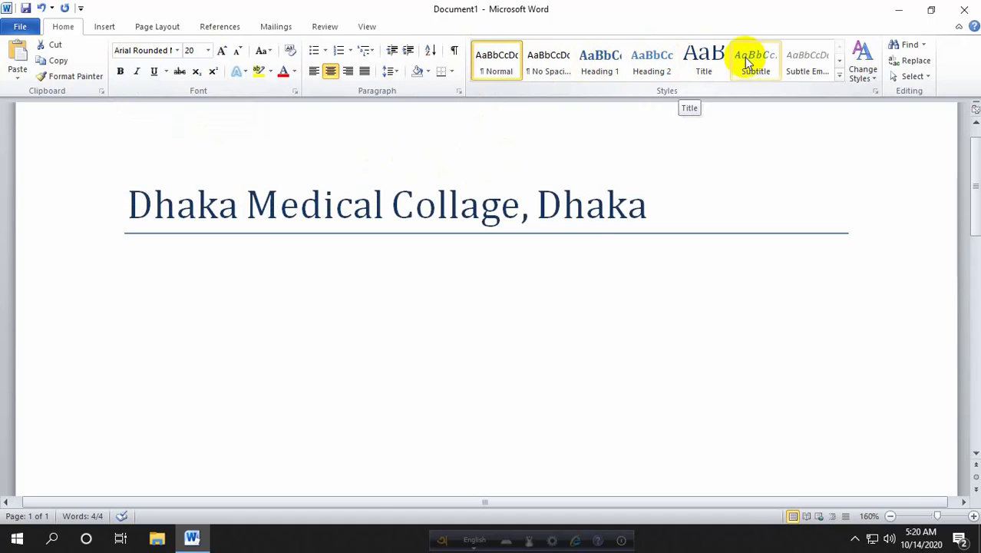
{"action": "left_click", "coordinate": [839, 62]}
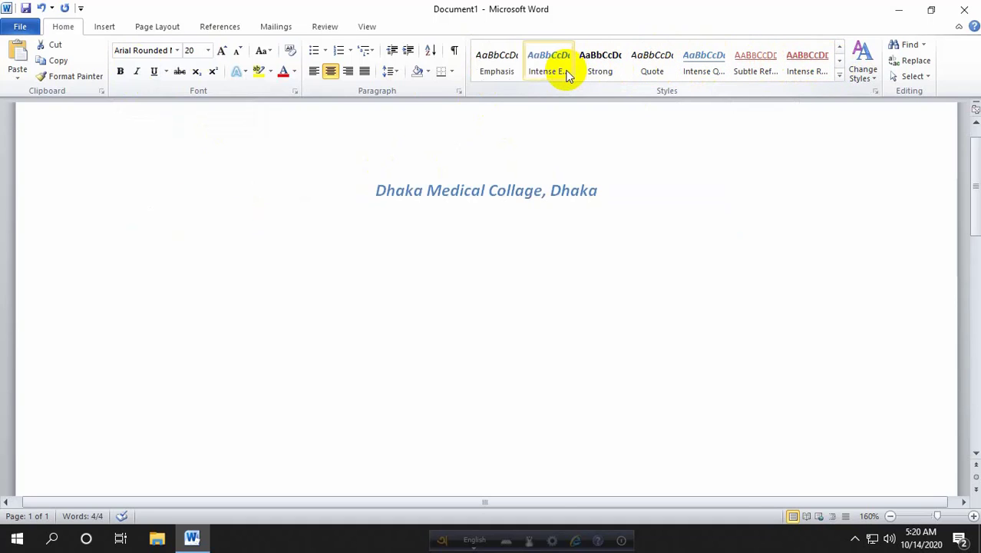
{"action": "left_click", "coordinate": [840, 63]}
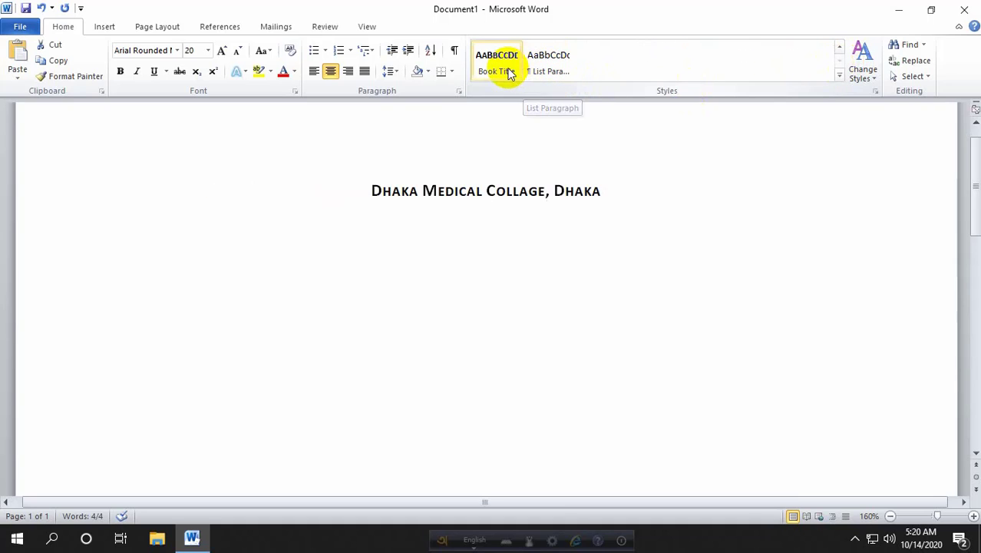
{"action": "left_click", "coordinate": [841, 49]}
{"action": "left_click", "coordinate": [840, 49]}
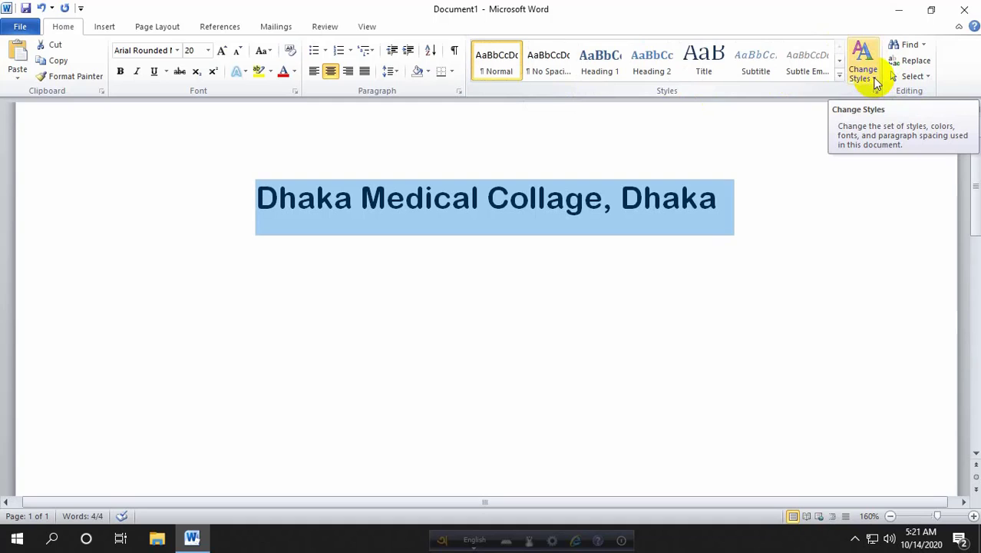
- Apply the built-in Office color scheme to the document's styles
{"action": "left_click", "coordinate": [866, 128]}
{"action": "left_click", "coordinate": [867, 77]}
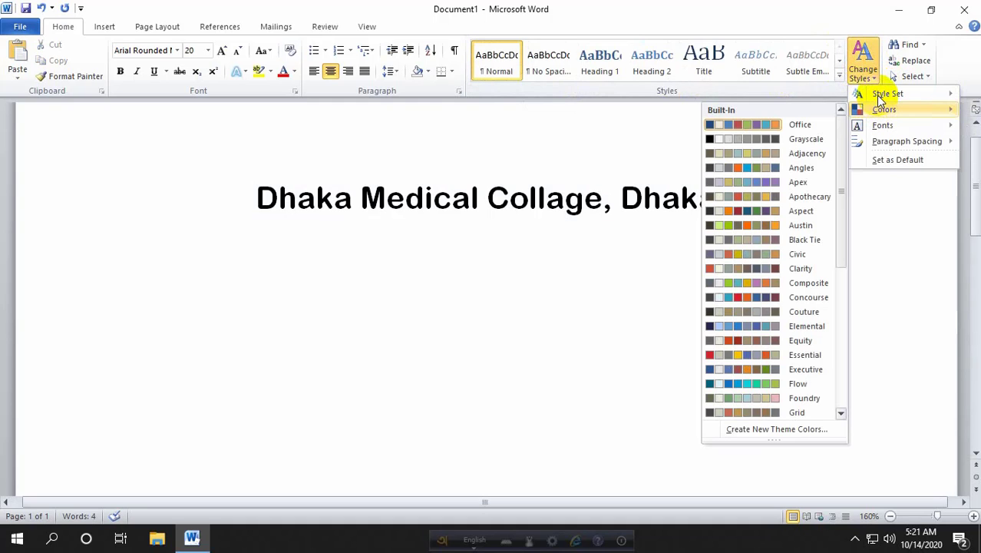
{"action": "mouse_move", "coordinate": [882, 93]}
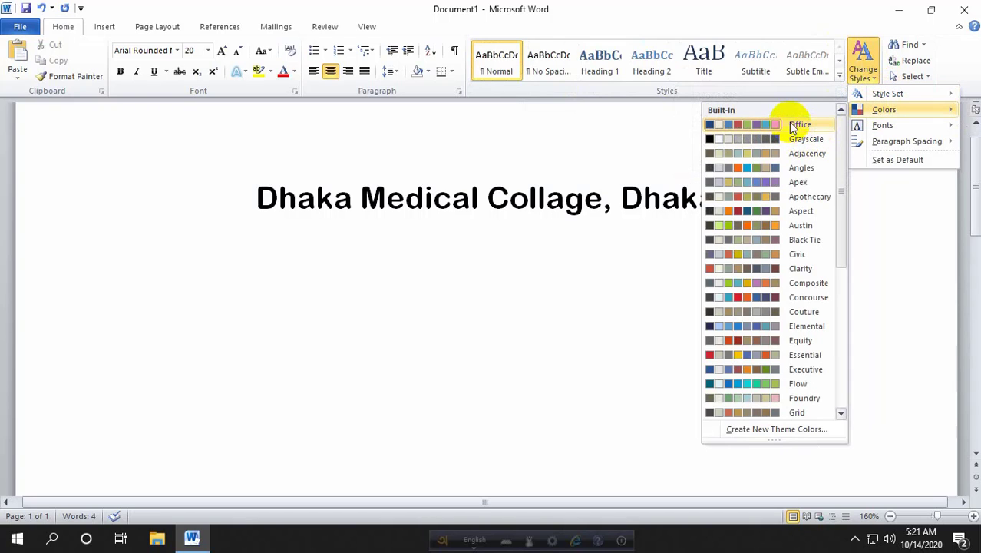
{"action": "left_click", "coordinate": [772, 121]}
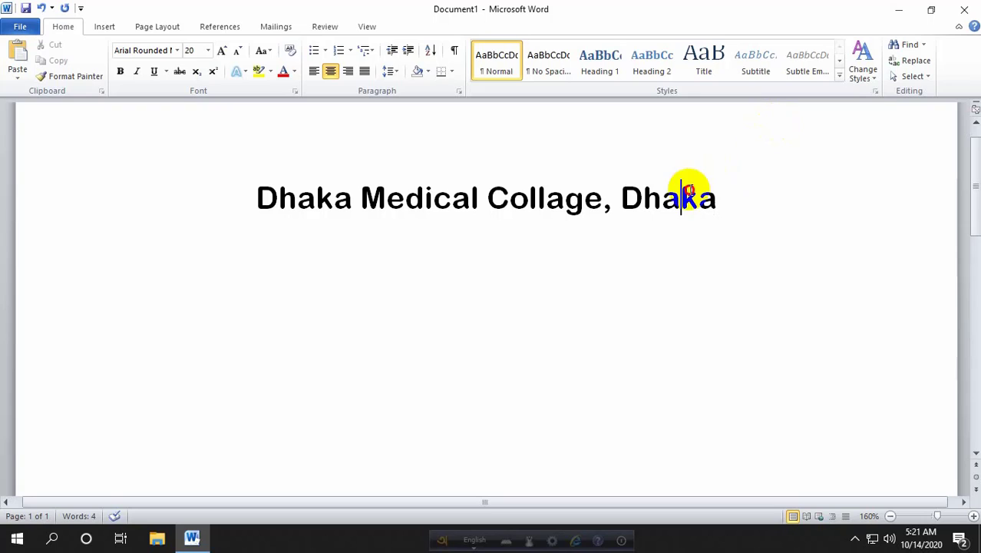
- Select the line and change the document's style colors to the built-in Aspect scheme
{"action": "left_click_drag", "start_coordinate": [717, 198], "coordinate": [254, 200]}
{"action": "left_click", "coordinate": [866, 73]}
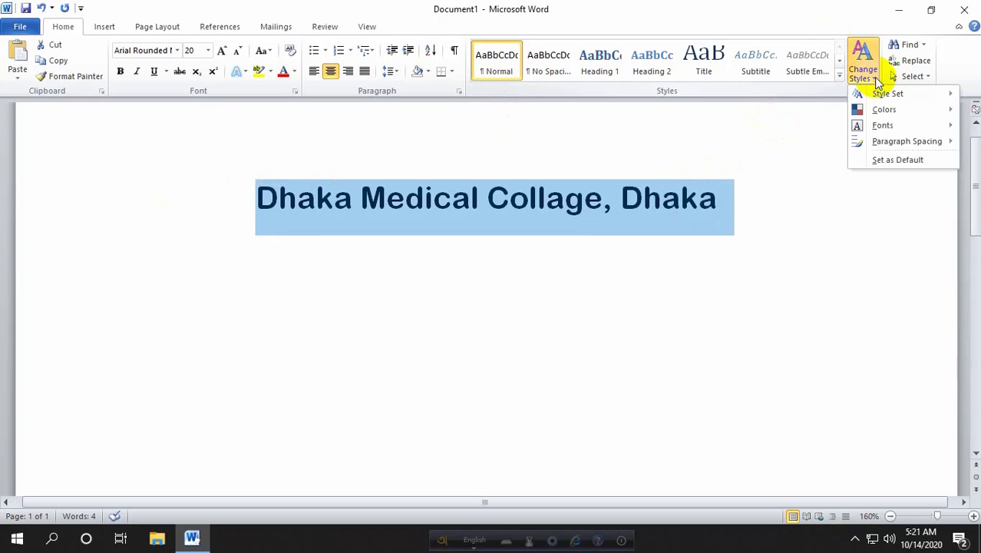
{"action": "mouse_move", "coordinate": [856, 110]}
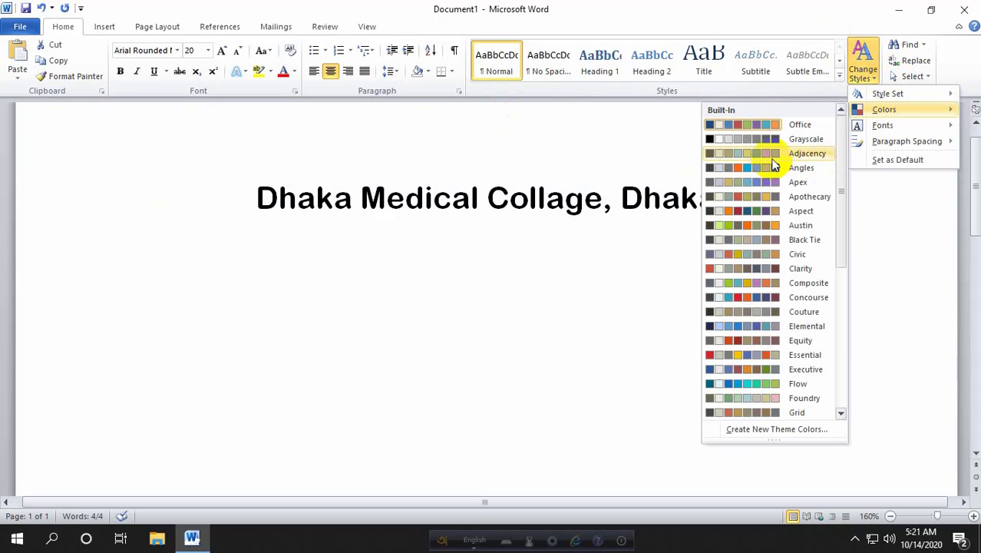
{"action": "left_click", "coordinate": [735, 211]}
{"action": "left_click_drag", "start_coordinate": [663, 203], "coordinate": [672, 214]}
- Select the "Dhaka Medical Collage, Dhaka" line and browse the built-in style font sets, such as Office 2 and Executive, without applying one
{"action": "left_click_drag", "start_coordinate": [749, 186], "coordinate": [211, 175]}
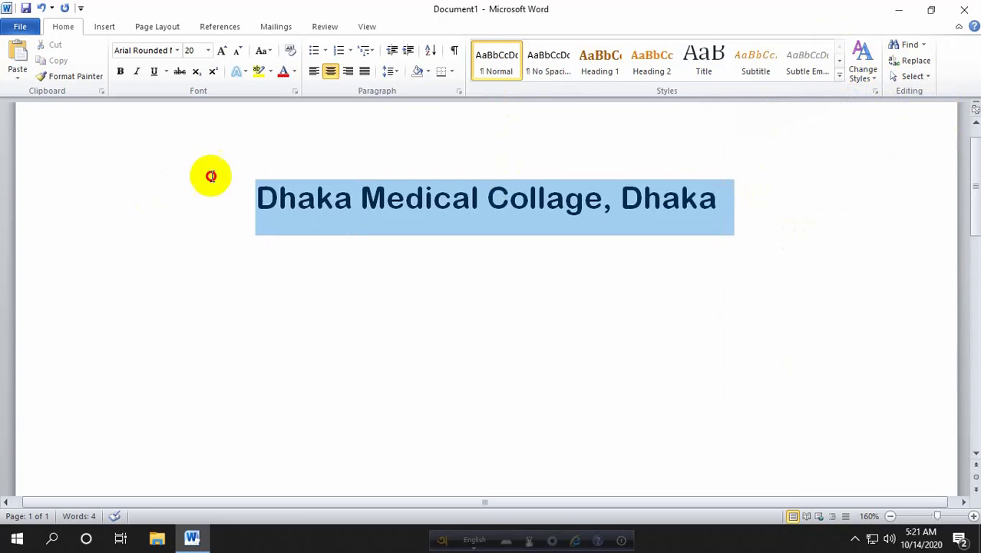
{"action": "left_click", "coordinate": [862, 80]}
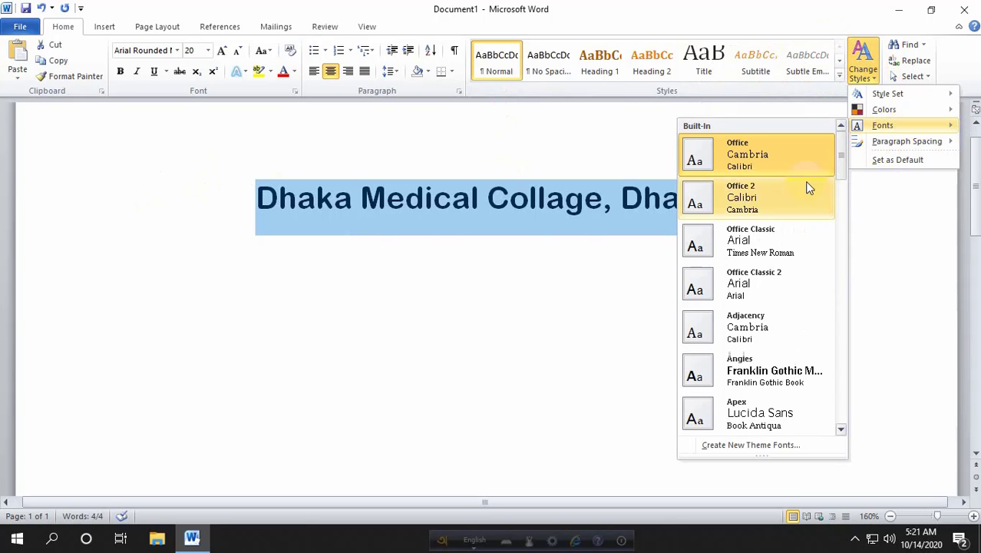
{"action": "scroll", "coordinate": [753, 284], "scroll_direction": "down", "scroll_amount": 10}
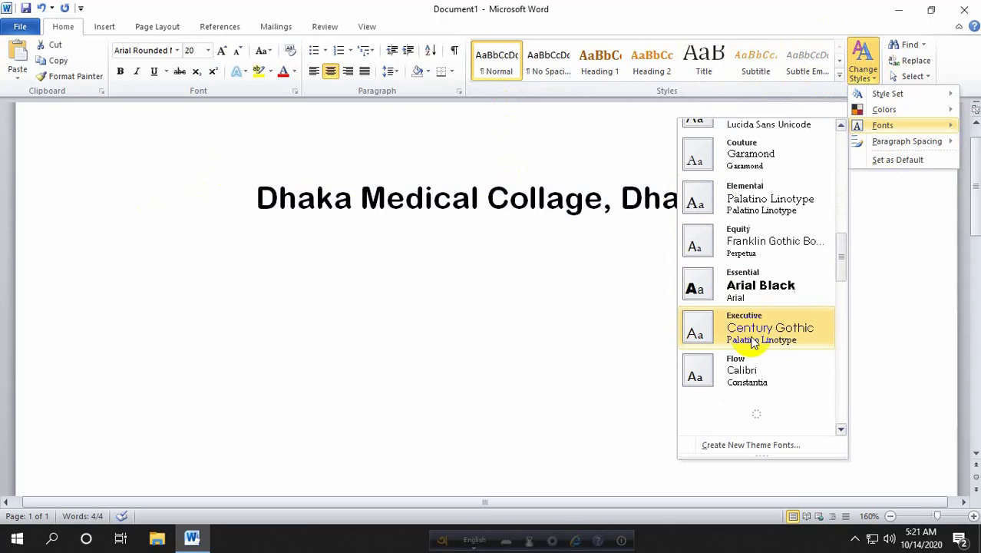
{"action": "scroll", "coordinate": [752, 277], "scroll_direction": "up", "scroll_amount": 7}
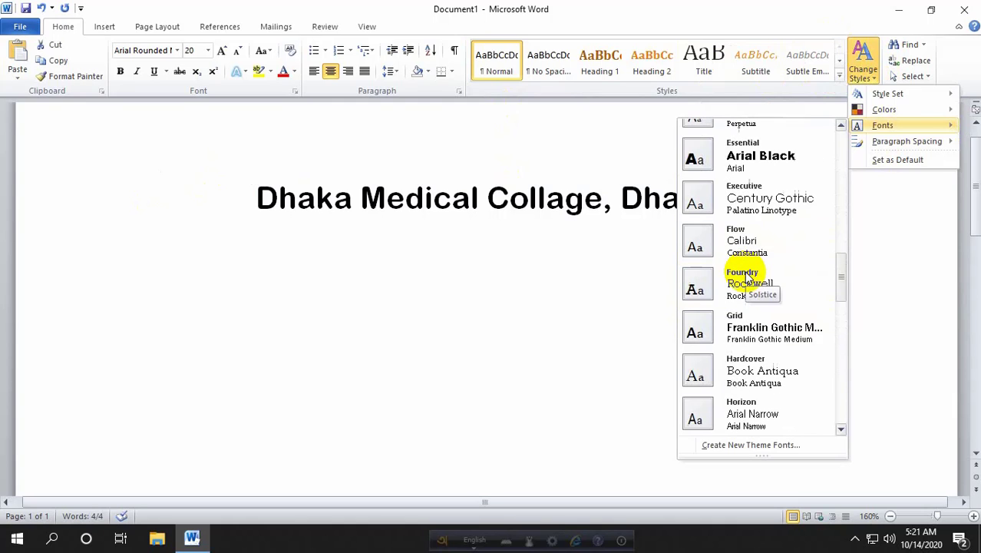
{"action": "scroll", "coordinate": [729, 291], "scroll_direction": "up", "scroll_amount": 3}
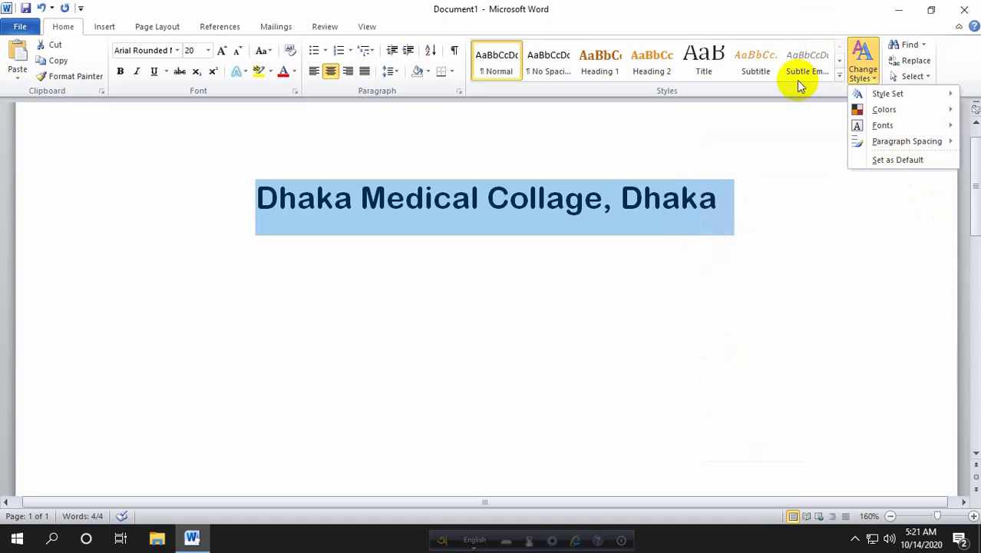
{"action": "left_click", "coordinate": [560, 109]}
{"action": "left_click", "coordinate": [262, 188]}
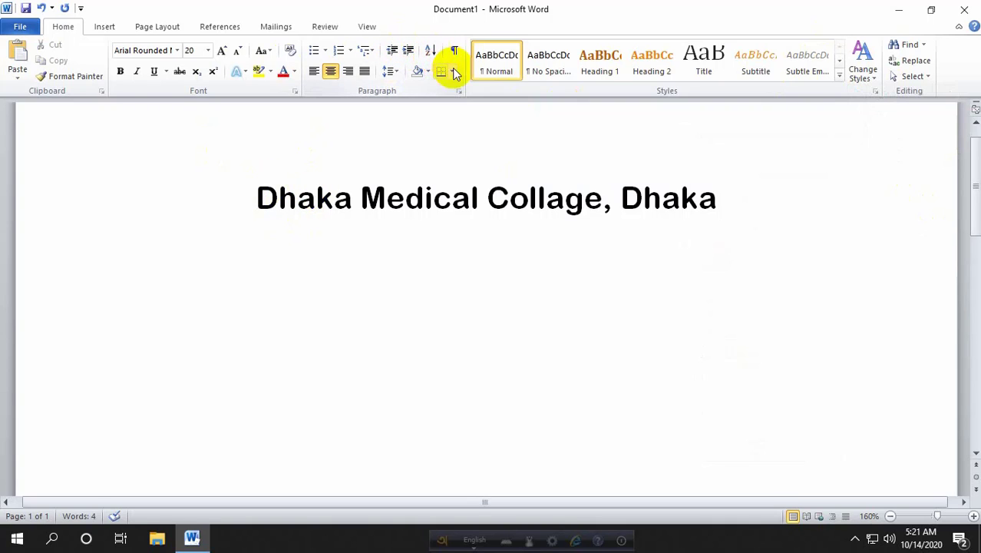
- Show the paragraph and formatting marks in the document and select the "Dhaka Medical Collage, Dhaka" line
{"action": "left_click_drag", "start_coordinate": [686, 197], "coordinate": [262, 197]}
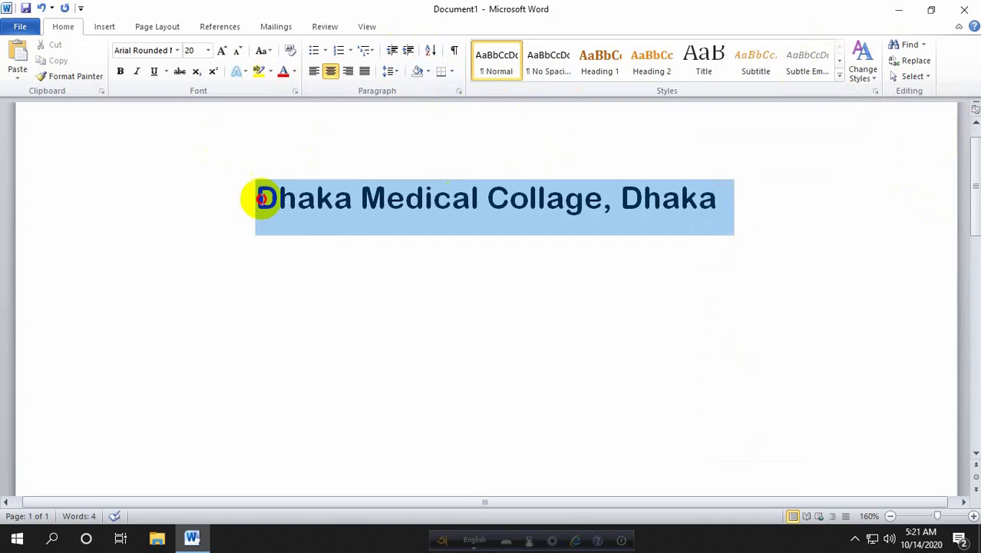
{"action": "left_click", "coordinate": [497, 311]}
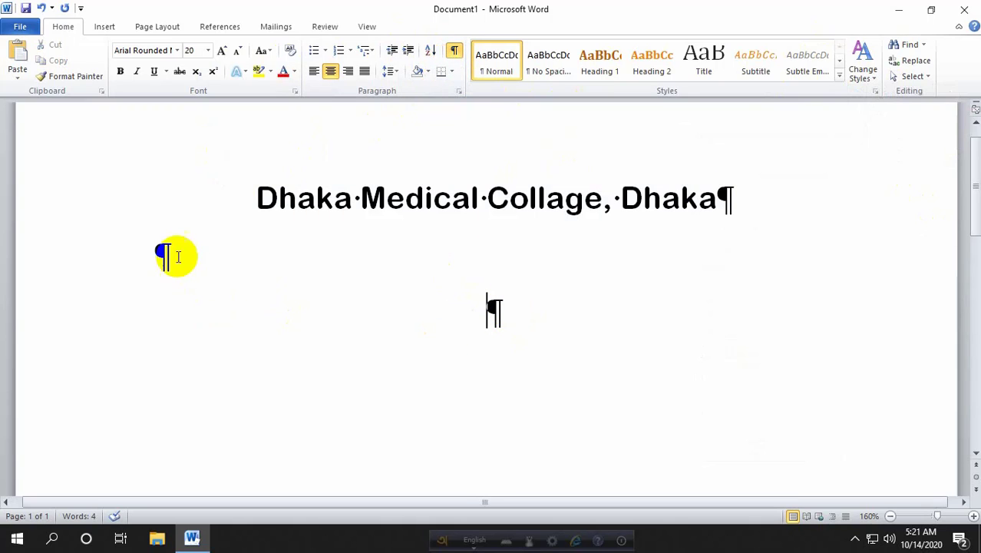
{"action": "triple_click", "coordinate": [252, 219]}
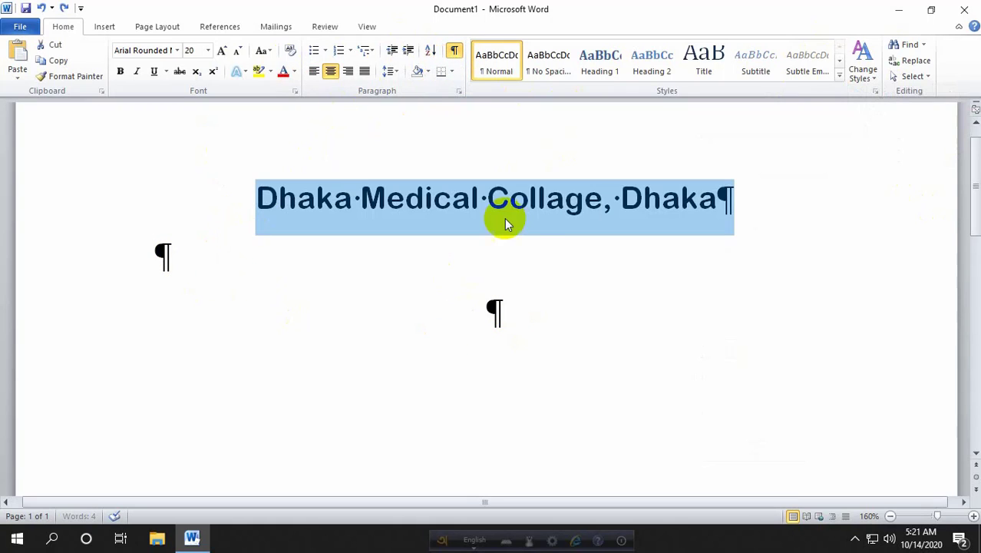
- Undo the earlier edits back to the six numbered "Dhaka Medical Collage, Dhaka" lines and hide the formatting marks
{"action": "key", "text": "ctrl+z"}
{"action": "key", "text": "Delete"}
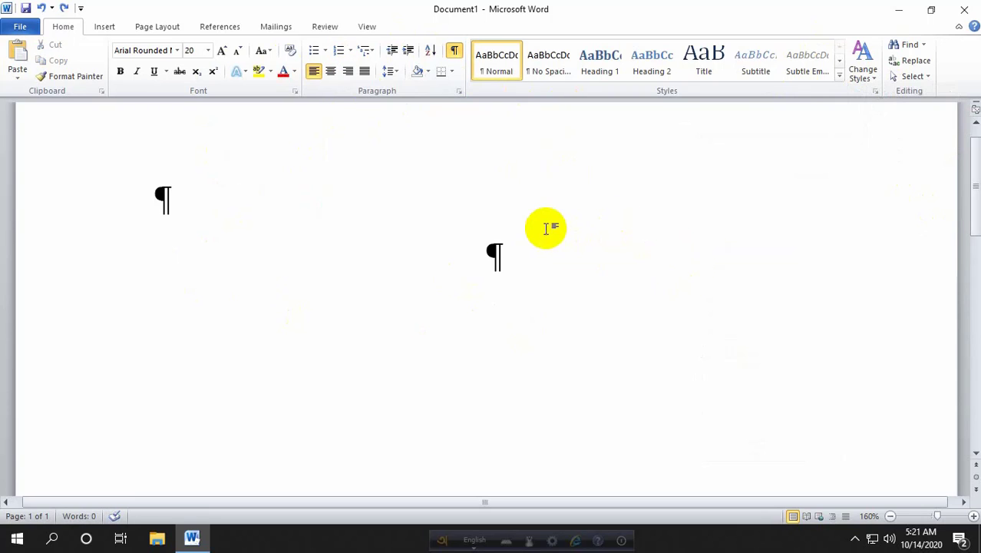
{"action": "left_click_drag", "start_coordinate": [503, 235], "coordinate": [258, 186]}
{"action": "type", "text": "D"}
{"action": "key", "text": "BackSpace"}
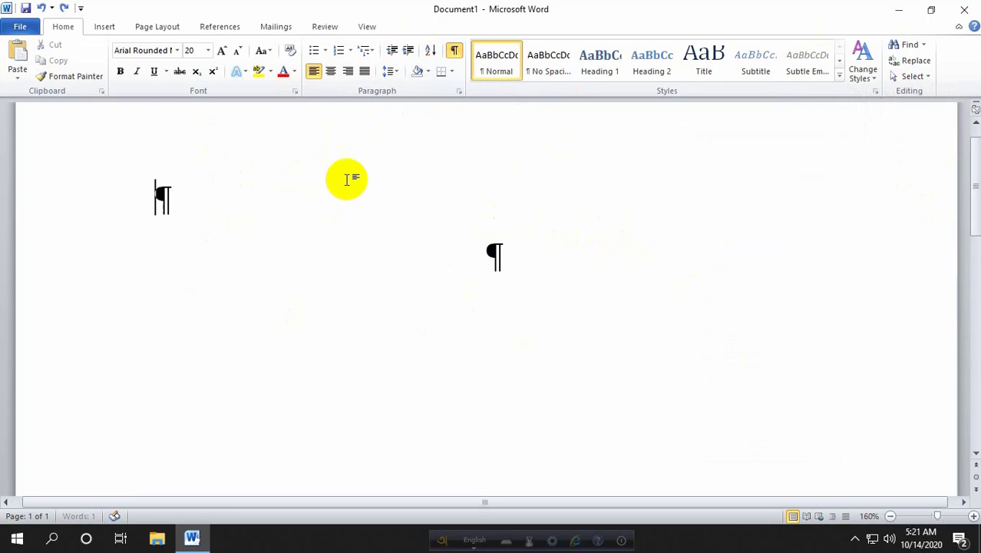
{"action": "key", "text": "ctrl+z"}
{"action": "left_click", "coordinate": [538, 321]}
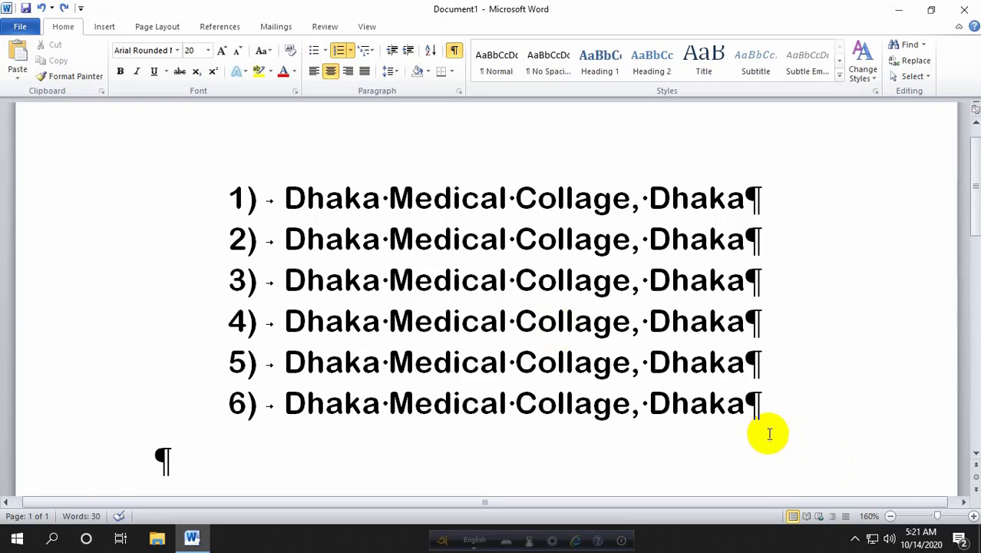
{"action": "left_click_drag", "start_coordinate": [769, 434], "coordinate": [169, 201]}
{"action": "left_click", "coordinate": [454, 52]}
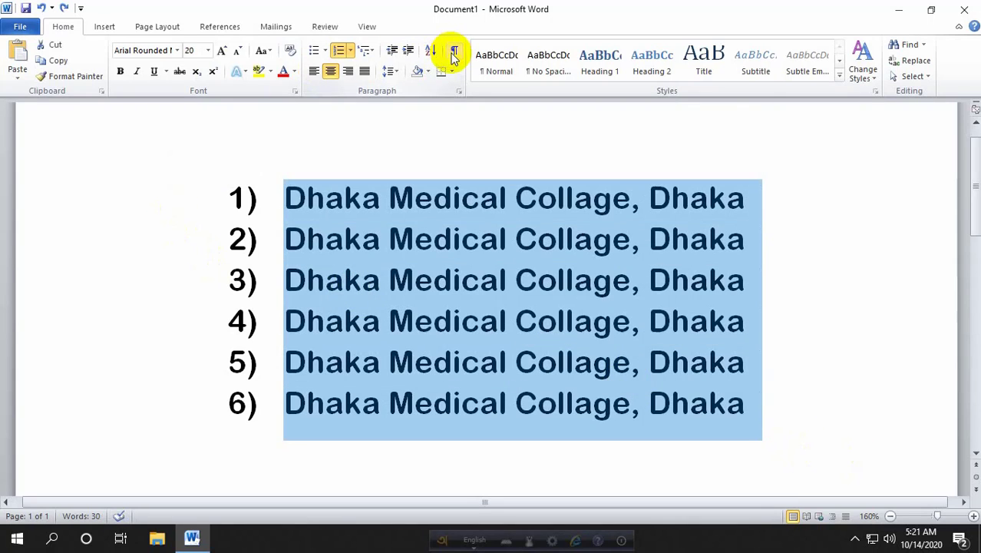
- Select the six numbered lines and preview line spacing options, including Add Space Before Paragraph, without applying any
{"action": "left_click_drag", "start_coordinate": [755, 393], "coordinate": [270, 193]}
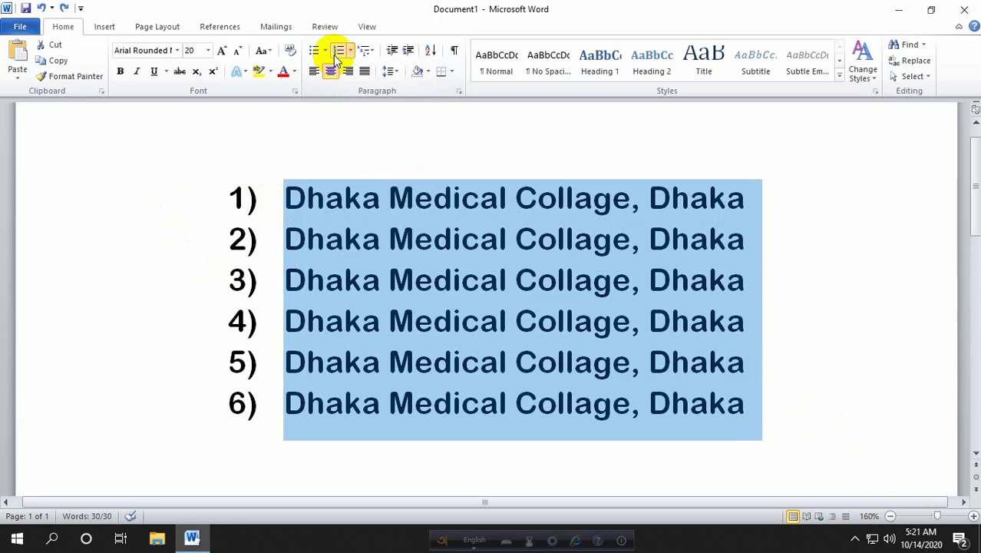
{"action": "left_click", "coordinate": [398, 73]}
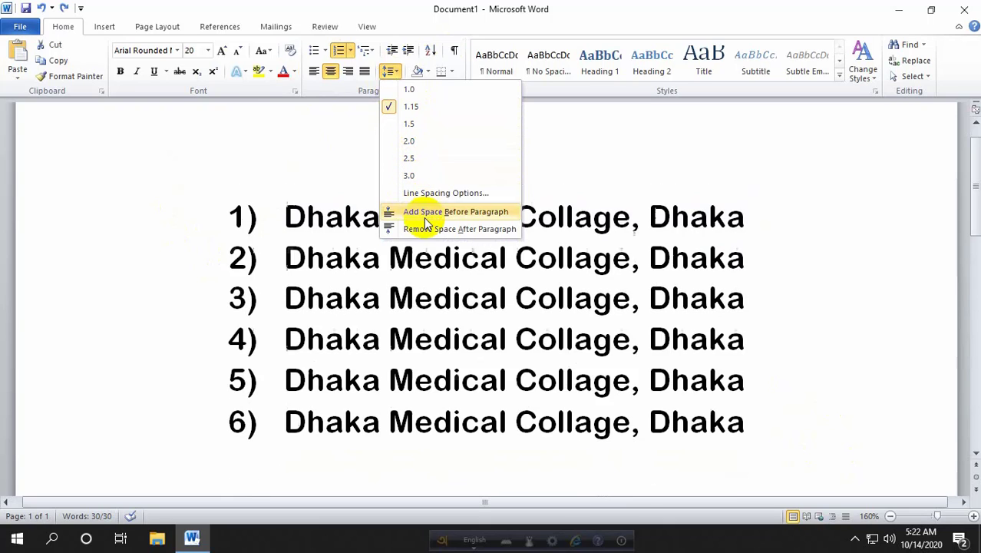
{"action": "left_click", "coordinate": [729, 439]}
{"action": "left_click_drag", "start_coordinate": [729, 417], "coordinate": [269, 211]}
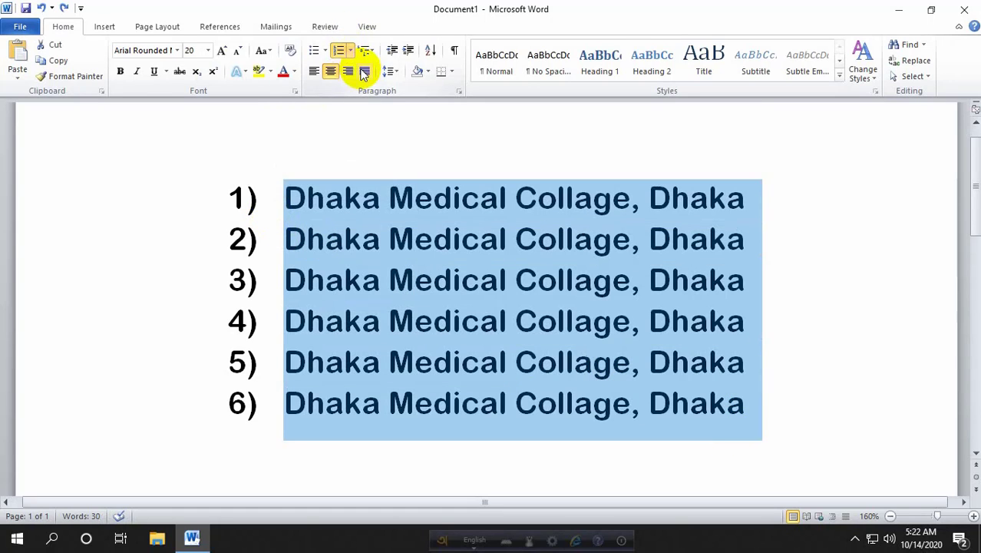
{"action": "left_click", "coordinate": [398, 77]}
{"action": "left_click", "coordinate": [400, 76]}
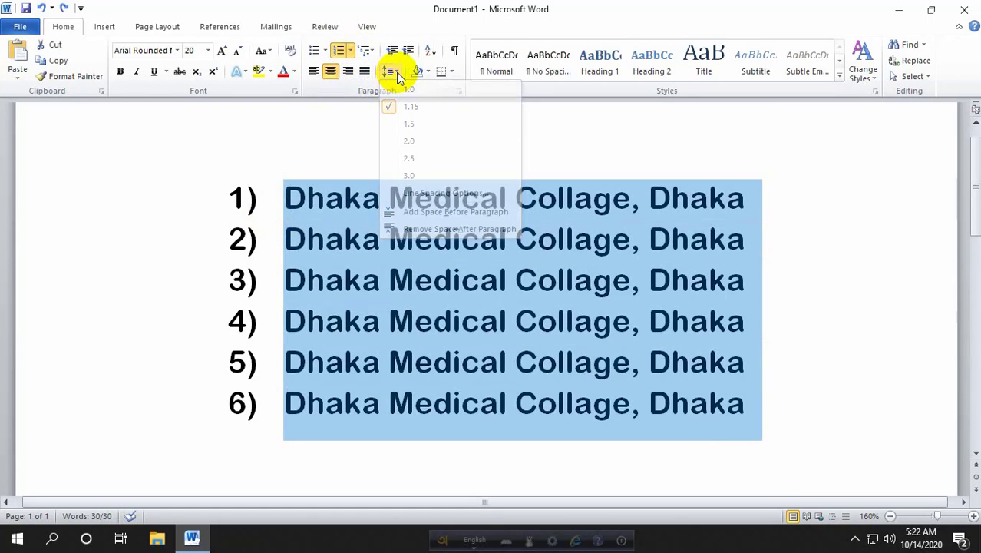
- Shade the six numbered lines with Olive Green, Accent 3, Lighter 80%
{"action": "left_click", "coordinate": [428, 73]}
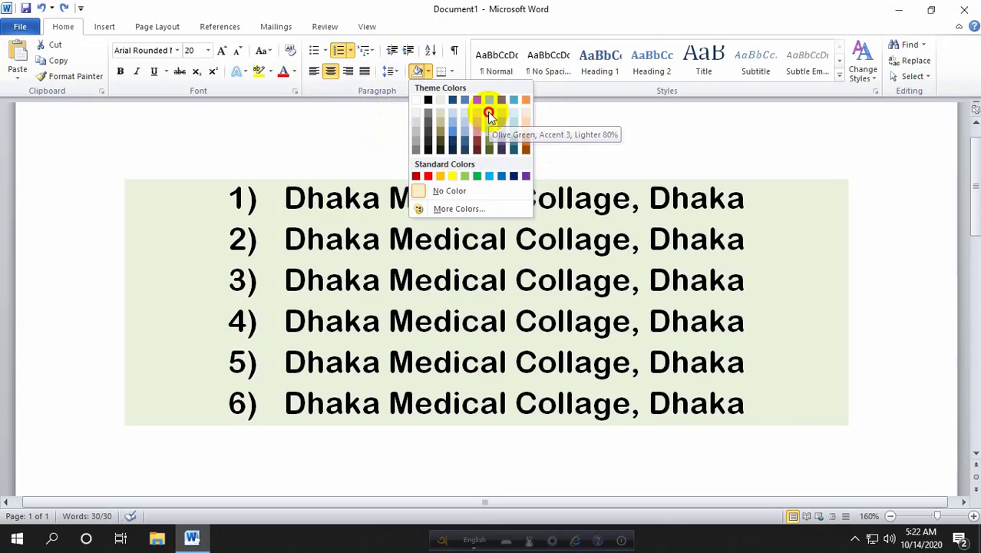
{"action": "left_click", "coordinate": [487, 112]}
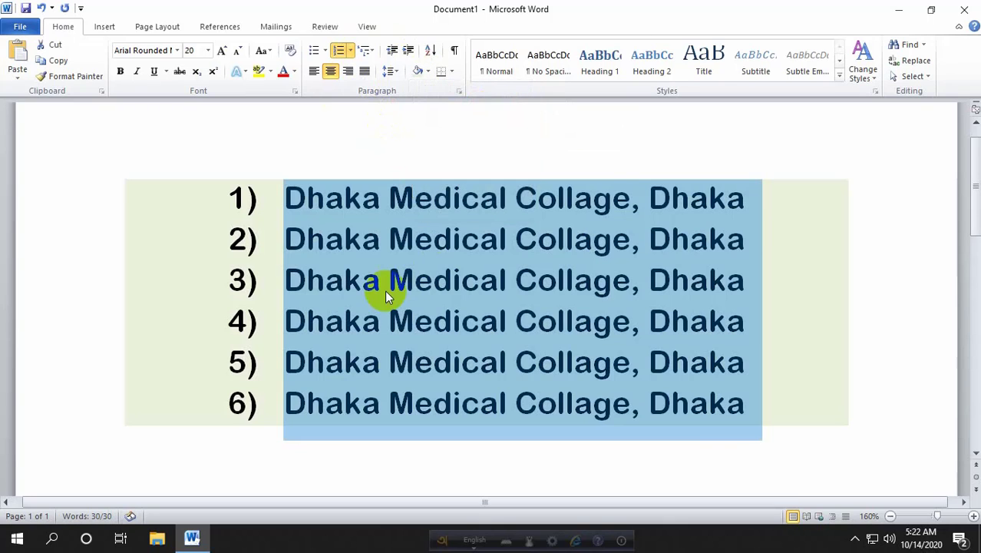
{"action": "left_click", "coordinate": [386, 294]}
{"action": "left_click", "coordinate": [690, 239]}
- Select the six numbered lines again and remove their shading by setting it to No Color
{"action": "left_click_drag", "start_coordinate": [804, 401], "coordinate": [243, 180]}
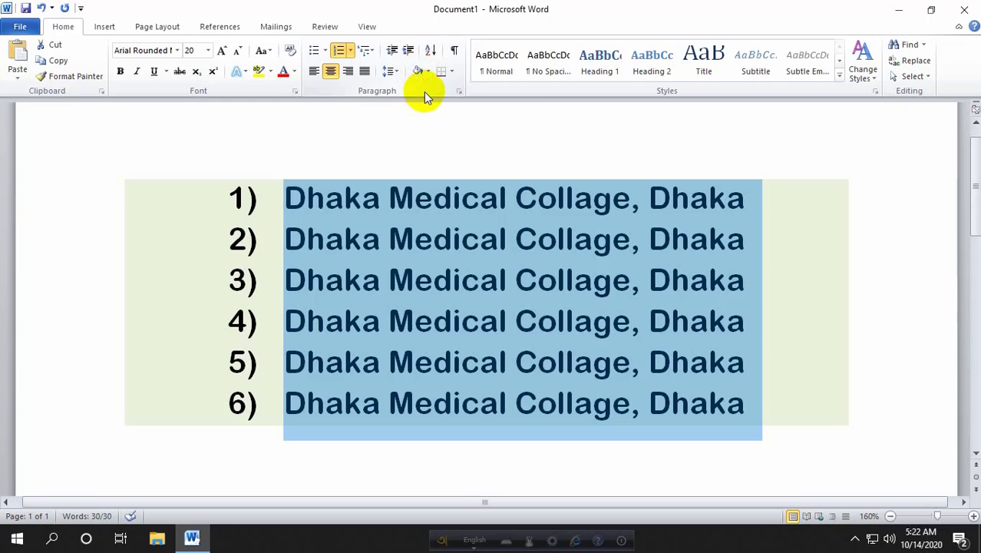
{"action": "left_click", "coordinate": [428, 71]}
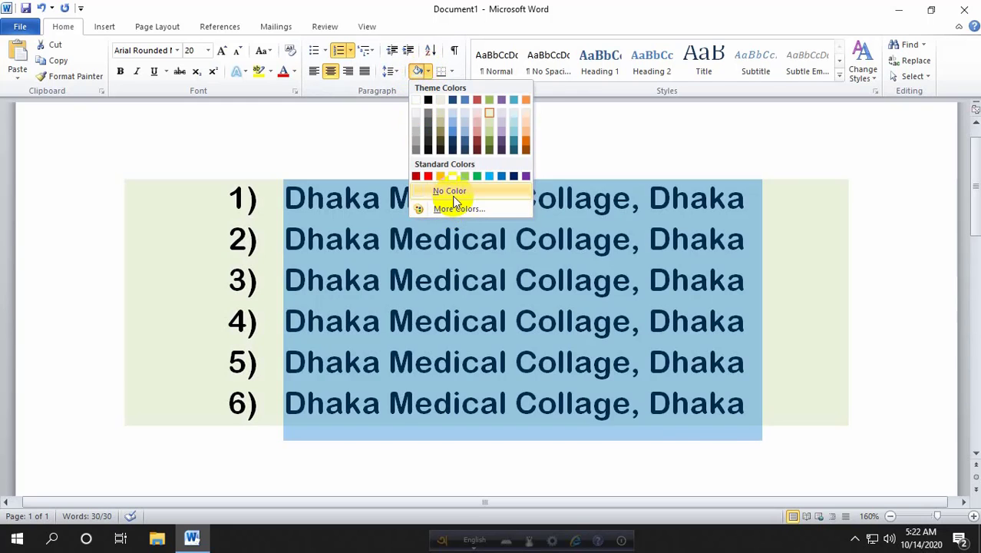
{"action": "left_click", "coordinate": [452, 195]}
{"action": "left_click_drag", "start_coordinate": [747, 281], "coordinate": [730, 272]}
{"action": "left_click", "coordinate": [762, 283]}
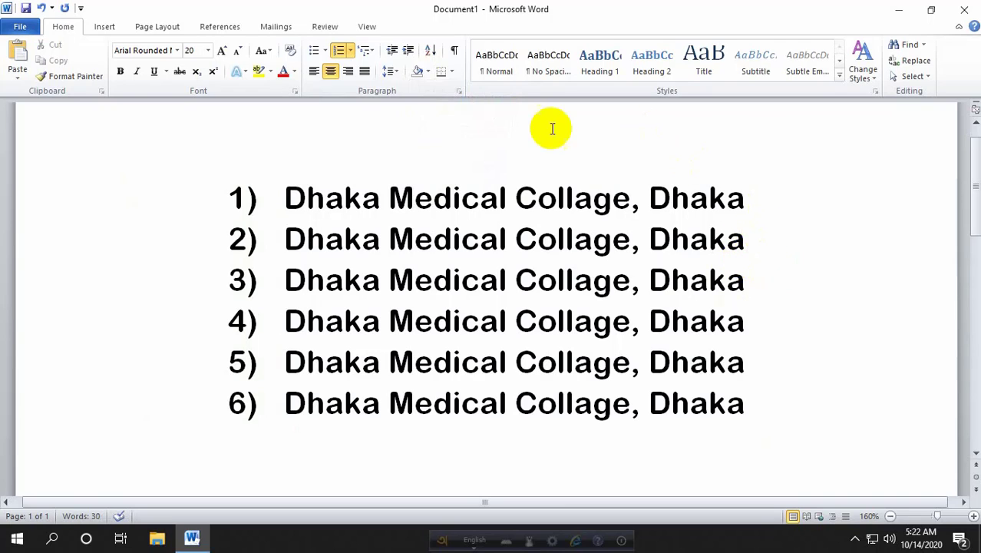
{"action": "left_click", "coordinate": [453, 73]}
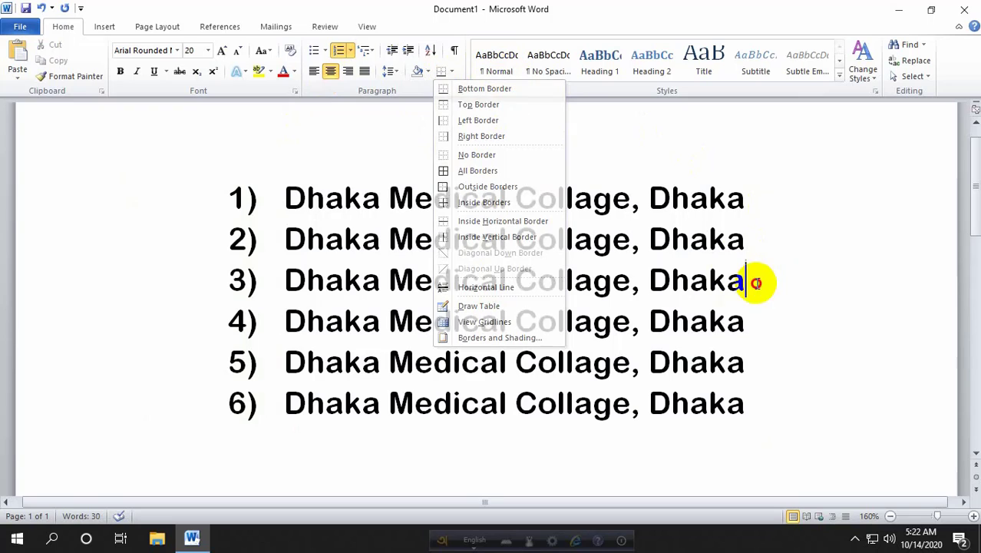
{"action": "left_click", "coordinate": [766, 380]}
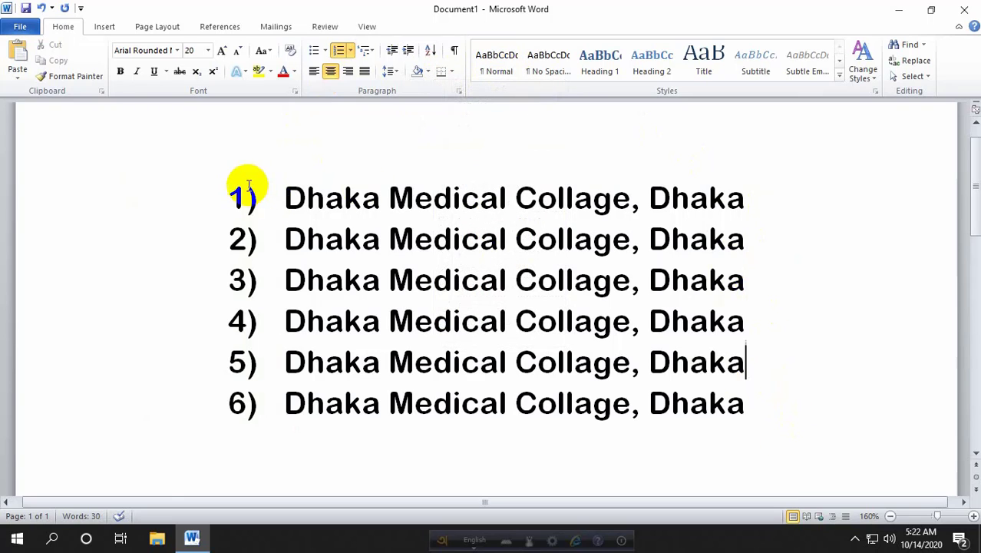
{"action": "left_click_drag", "start_coordinate": [248, 184], "coordinate": [784, 449]}
{"action": "left_click", "coordinate": [618, 333]}
{"action": "left_click", "coordinate": [758, 402]}
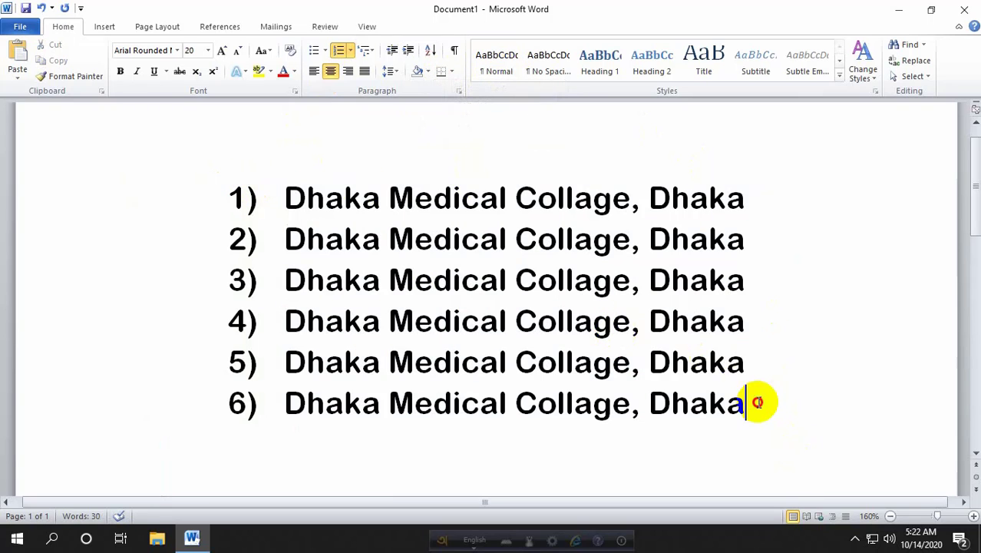
- Remove the numbering from the six "Dhaka Medical Collage, Dhaka" lines and delete all of the text
{"action": "left_click_drag", "start_coordinate": [758, 403], "coordinate": [339, 197]}
{"action": "left_click", "coordinate": [351, 50]}
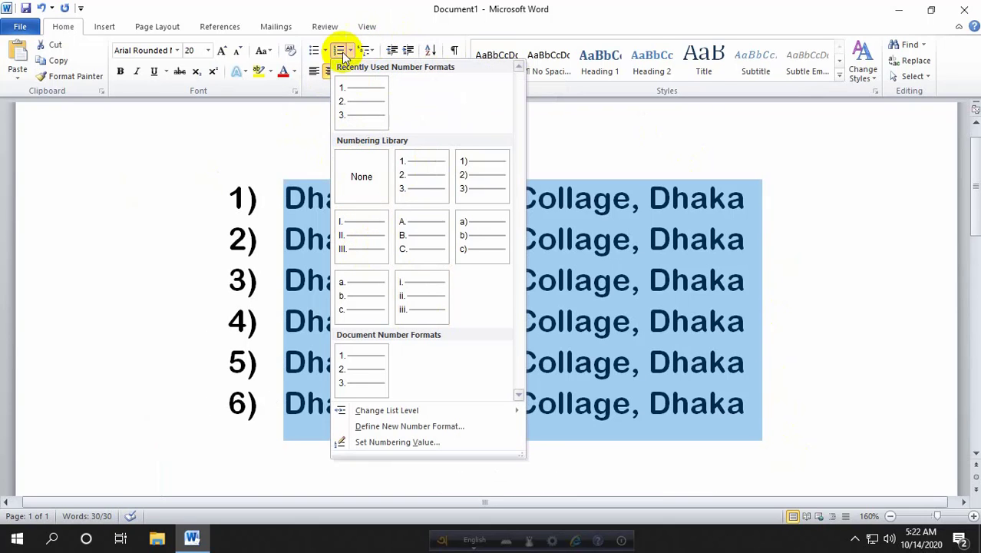
{"action": "left_click", "coordinate": [582, 308]}
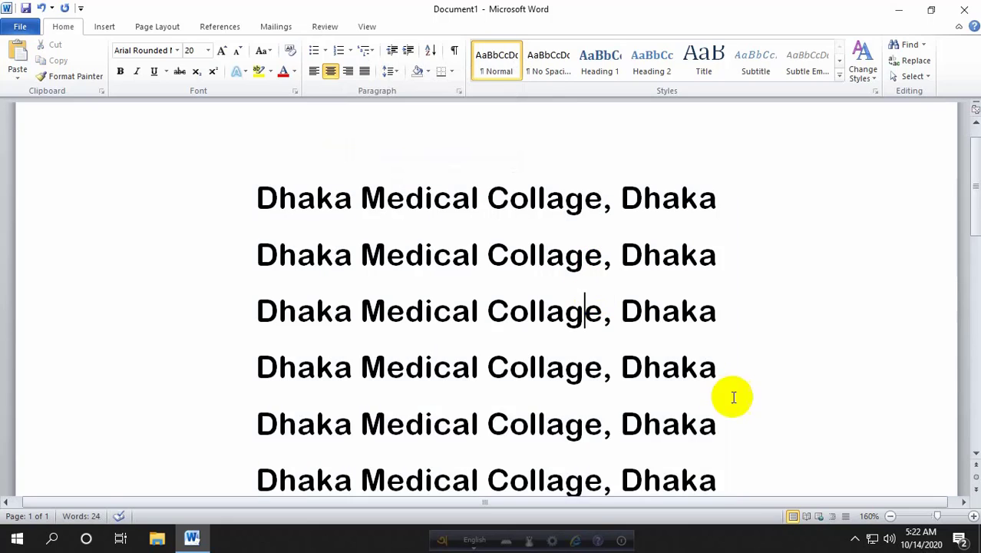
{"action": "left_click_drag", "start_coordinate": [757, 482], "coordinate": [250, 178]}
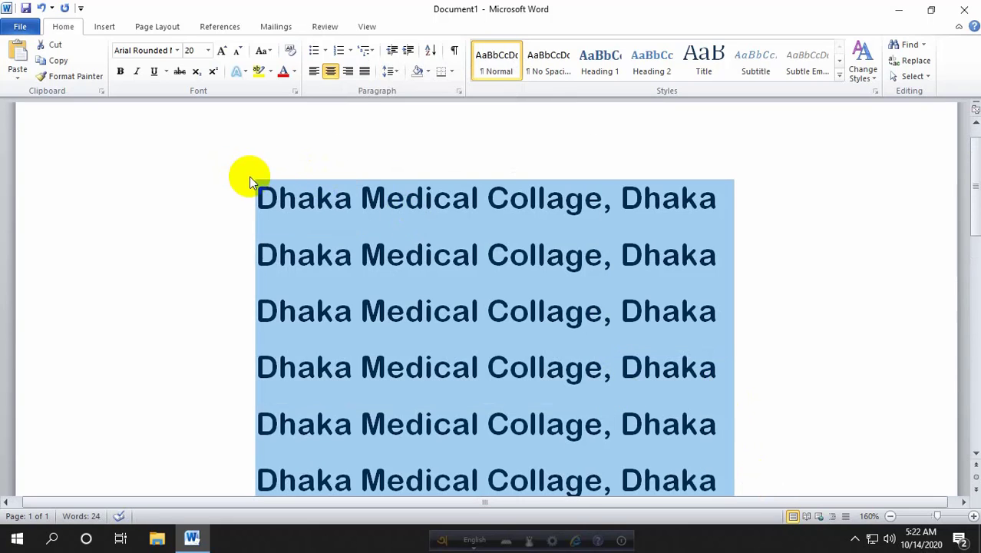
{"action": "key", "text": "Delete"}
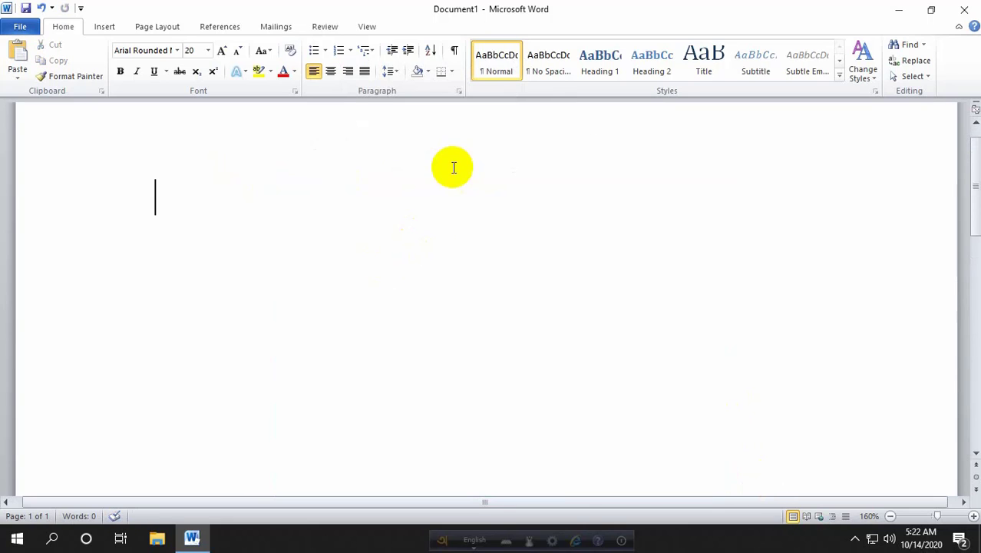
- Apply a bottom border to the empty paragraph and remove it again
{"action": "left_click", "coordinate": [452, 70]}
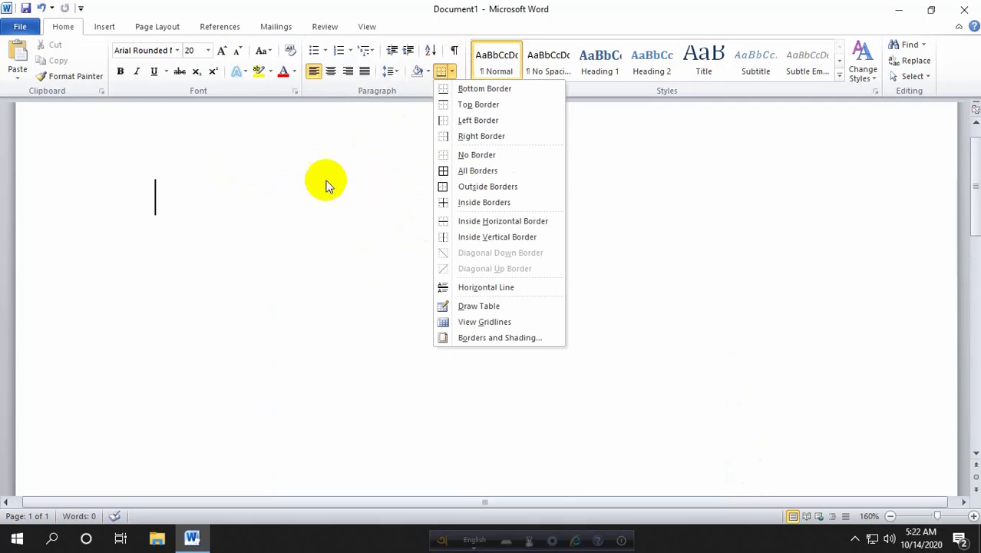
{"action": "left_click", "coordinate": [302, 212]}
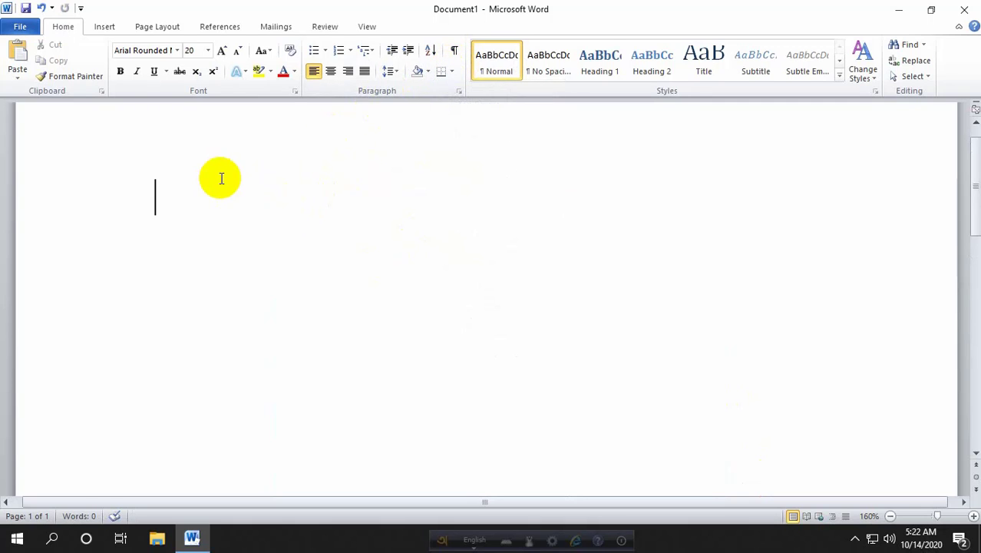
{"action": "left_click", "coordinate": [447, 72]}
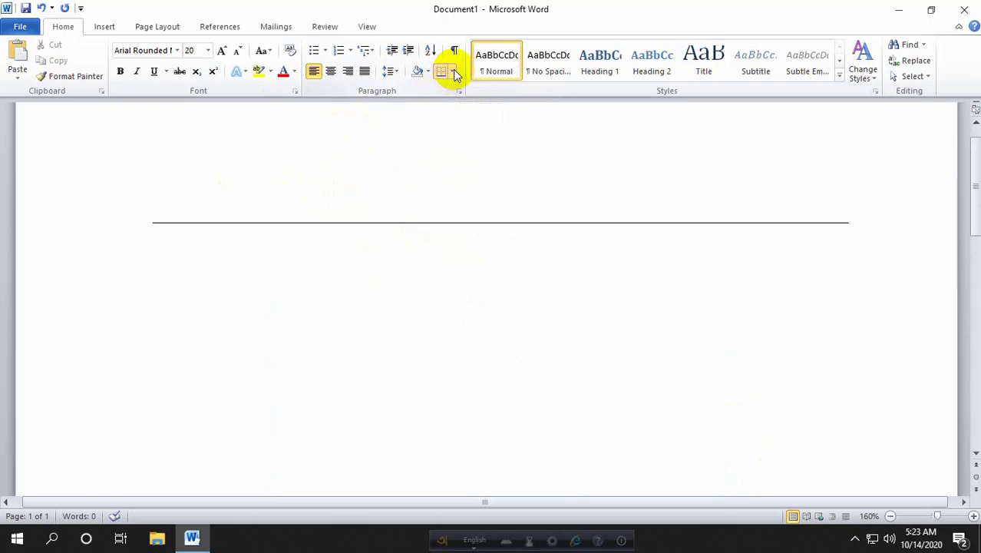
{"action": "left_click", "coordinate": [453, 70]}
{"action": "left_click", "coordinate": [457, 86]}
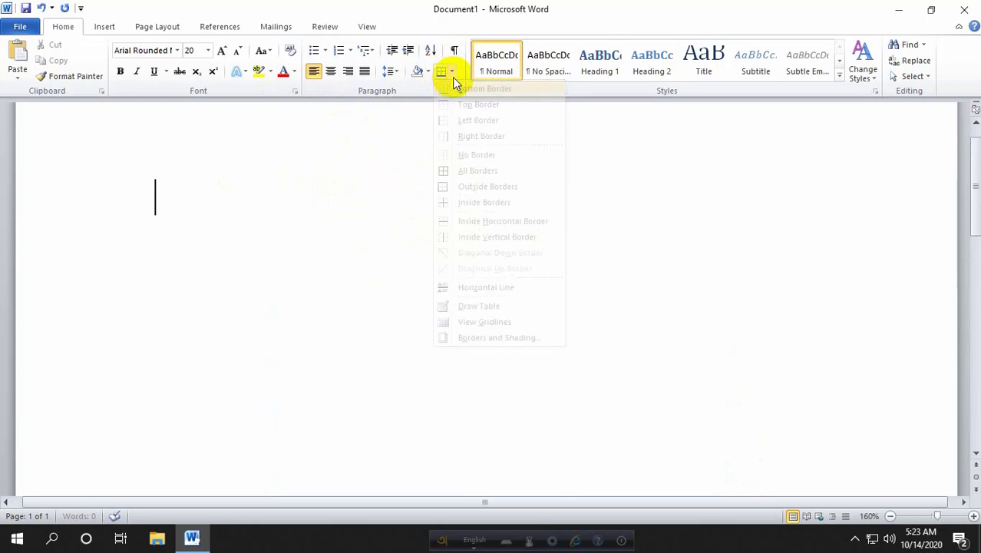
- Apply outside borders to the empty paragraph at the start of the page
{"action": "left_click", "coordinate": [452, 70]}
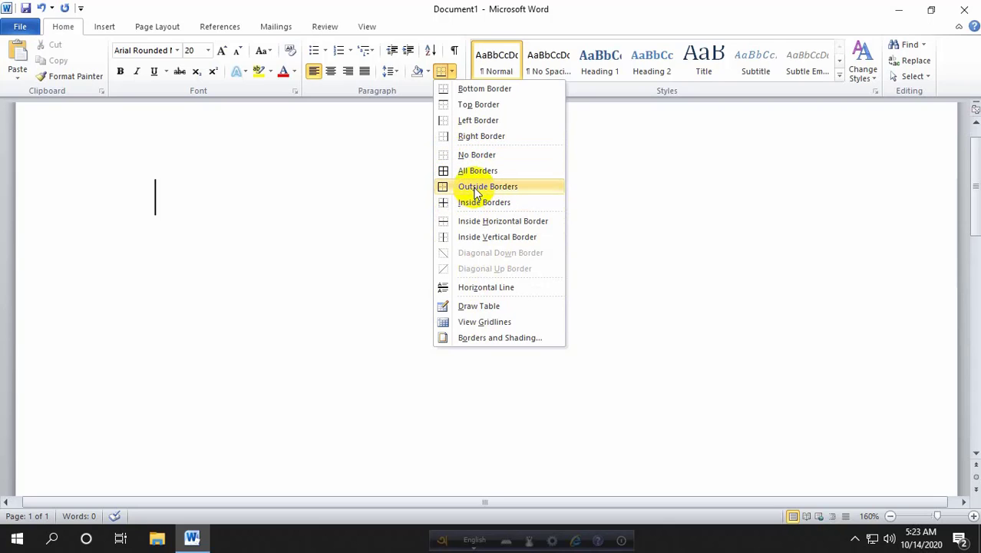
{"action": "left_click", "coordinate": [477, 188]}
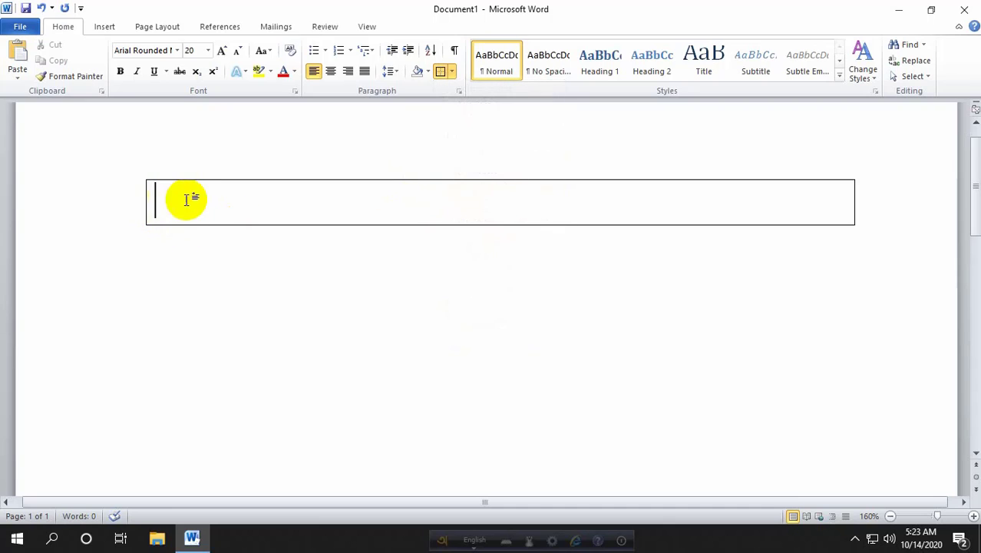
{"action": "left_click", "coordinate": [428, 69]}
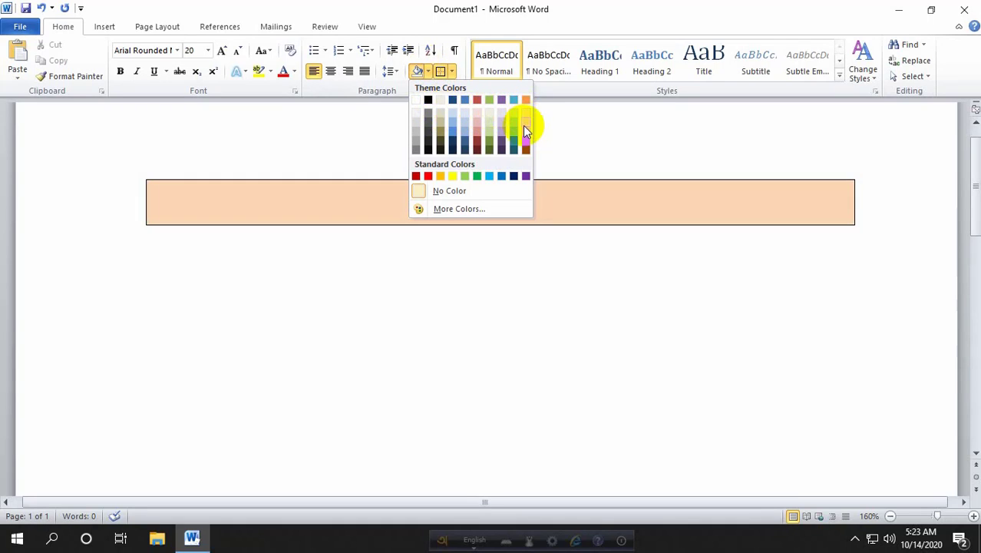
{"action": "left_click", "coordinate": [228, 203]}
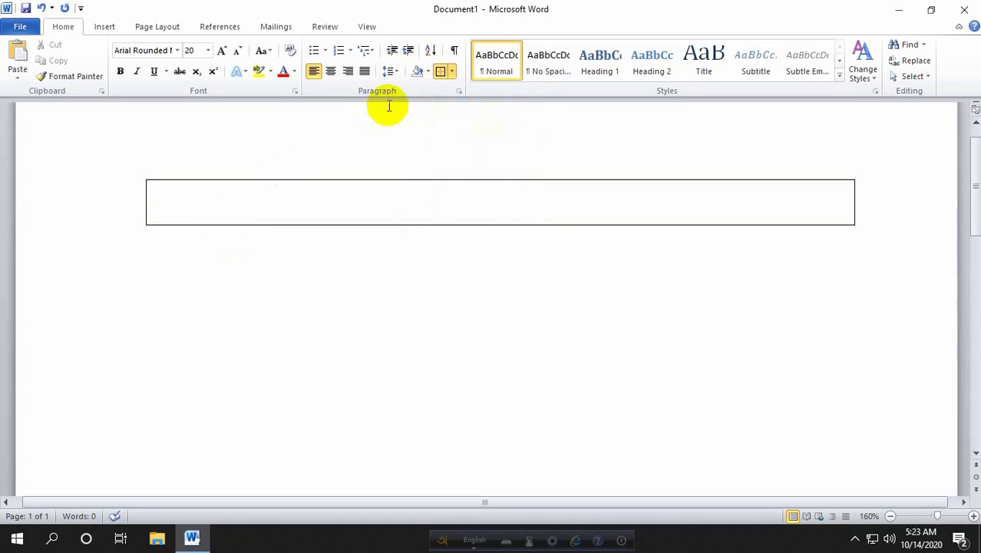
{"action": "left_click", "coordinate": [444, 74]}
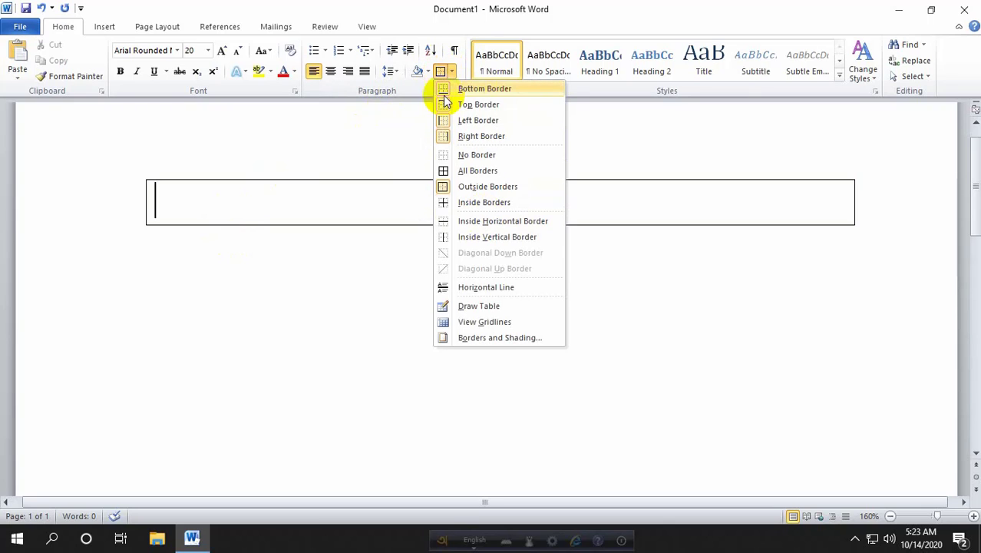
{"action": "left_click", "coordinate": [304, 196]}
{"action": "left_click", "coordinate": [452, 71]}
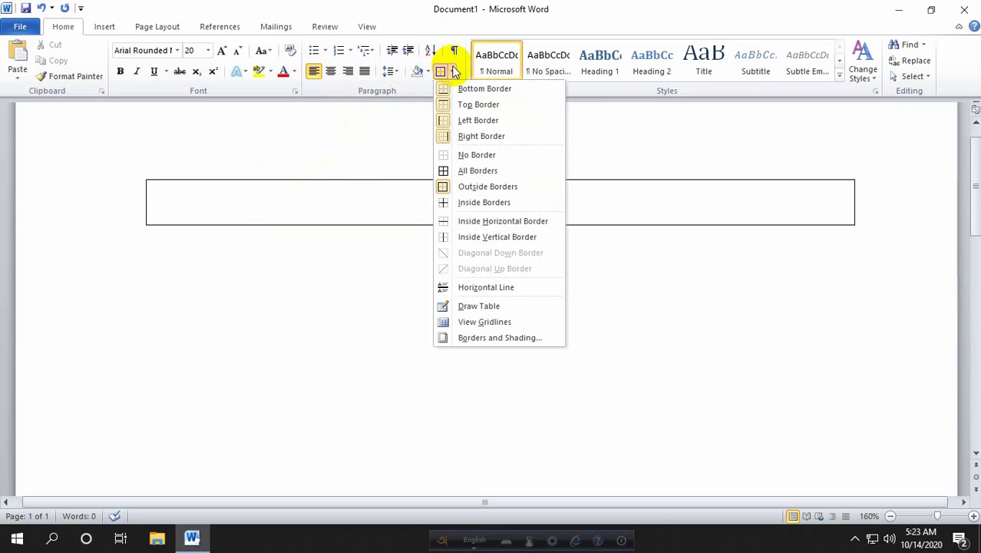
{"action": "left_click", "coordinate": [453, 71]}
- Shade the bordered empty paragraph light olive green and remove all of its borders
{"action": "left_click", "coordinate": [428, 72]}
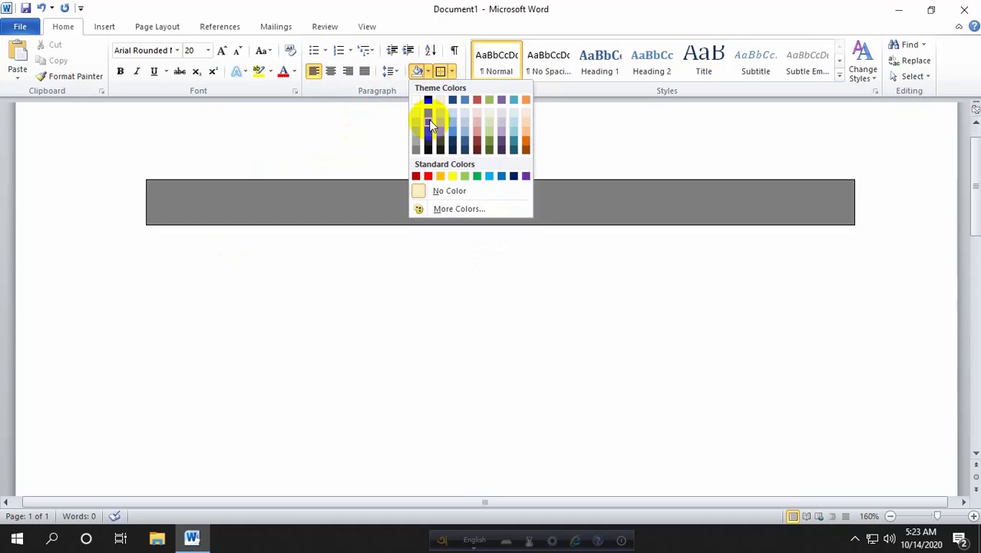
{"action": "left_click", "coordinate": [487, 121]}
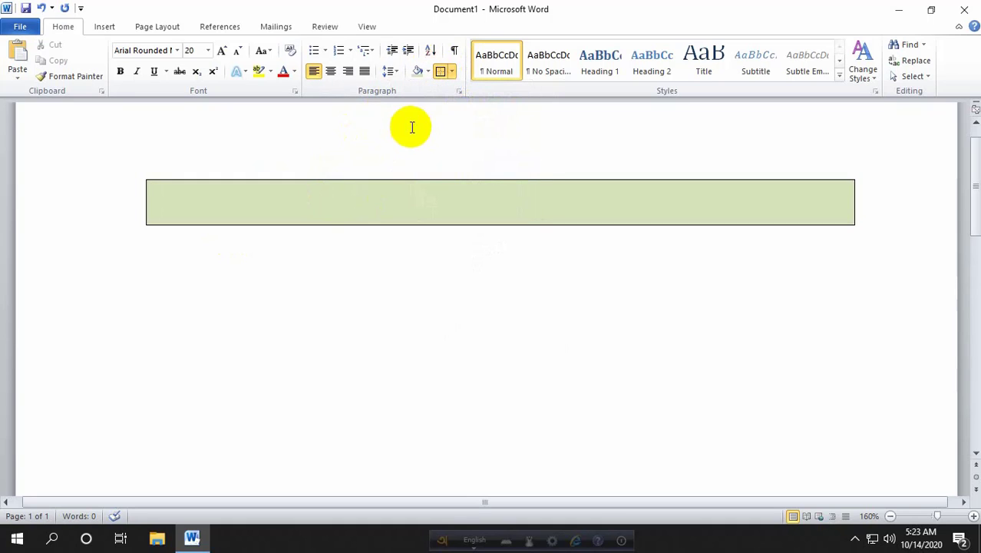
{"action": "left_click", "coordinate": [455, 71]}
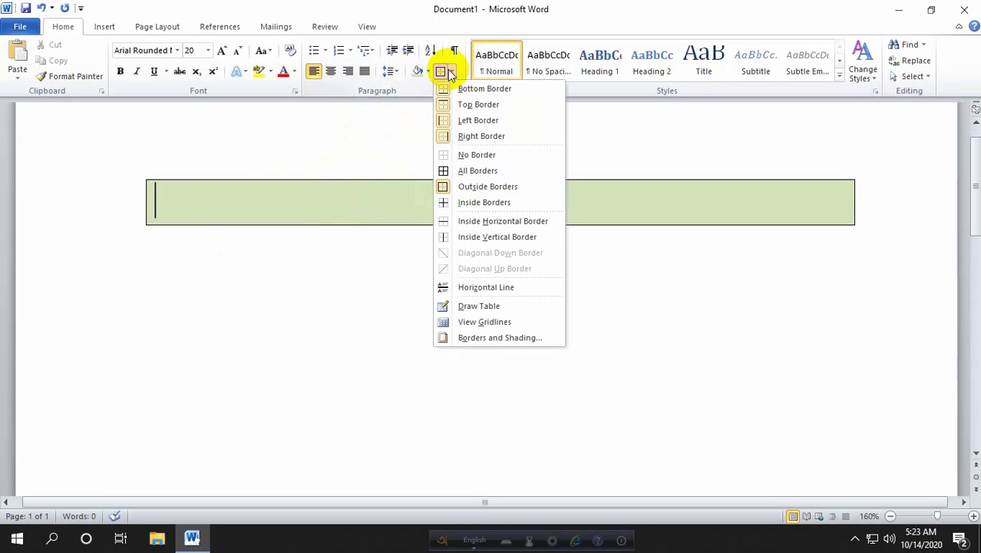
{"action": "left_click", "coordinate": [464, 157]}
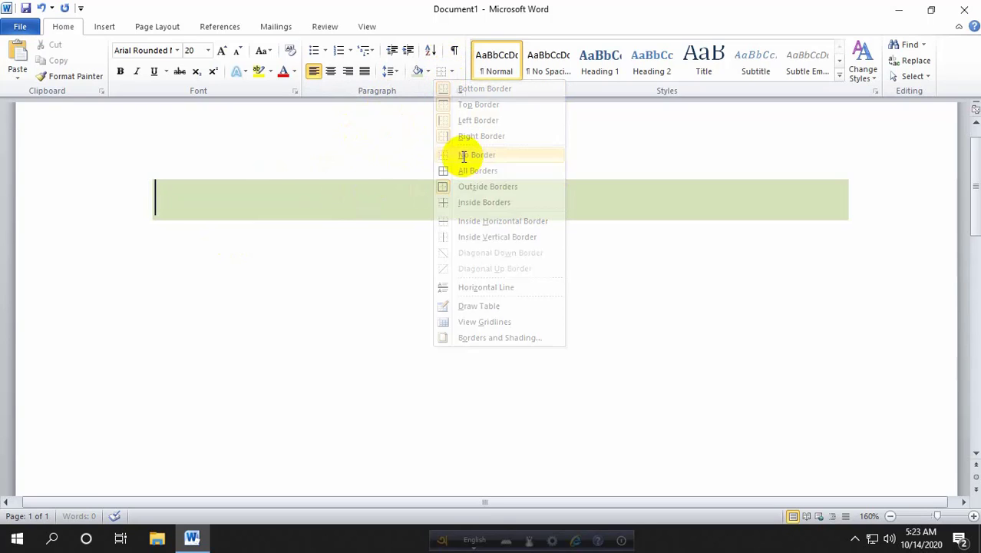
- Enter "Naogaon polytechnic institute, Naogaon" in the shaded paragraph and center the line
{"action": "left_click", "coordinate": [251, 311]}
{"action": "left_click", "coordinate": [843, 204]}
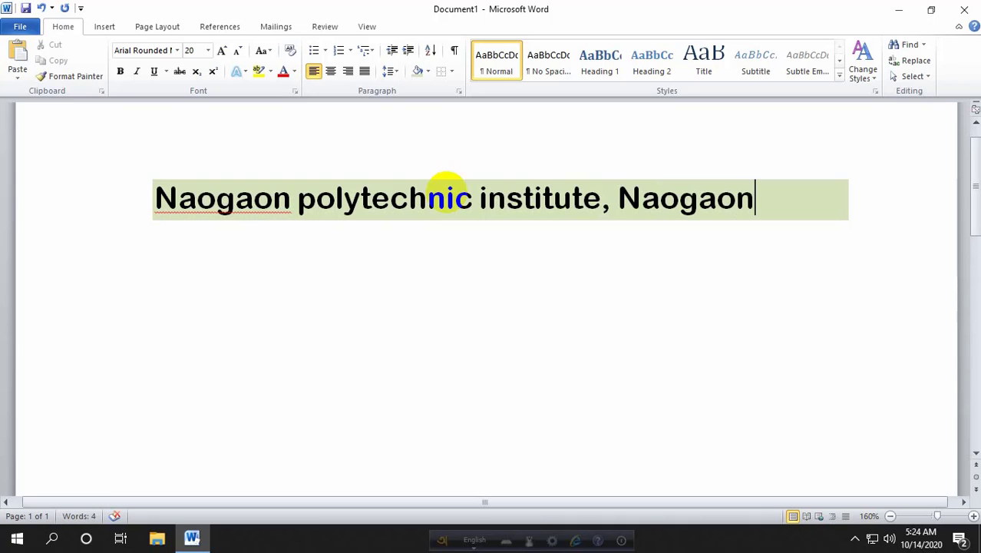
{"action": "left_click_drag", "start_coordinate": [755, 201], "coordinate": [189, 198]}
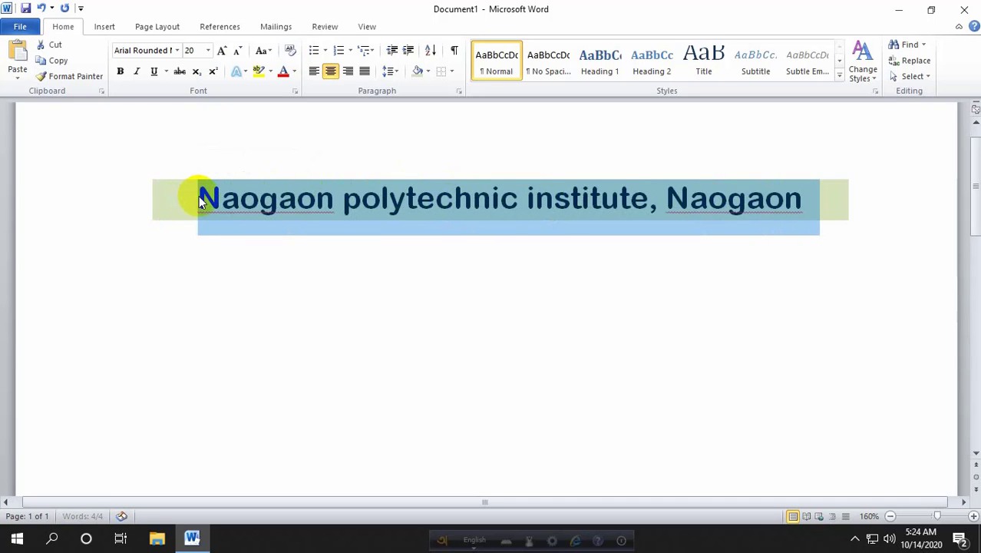
{"action": "key", "text": "ctrl+e"}
{"action": "left_click", "coordinate": [496, 208]}
{"action": "left_click", "coordinate": [791, 198]}
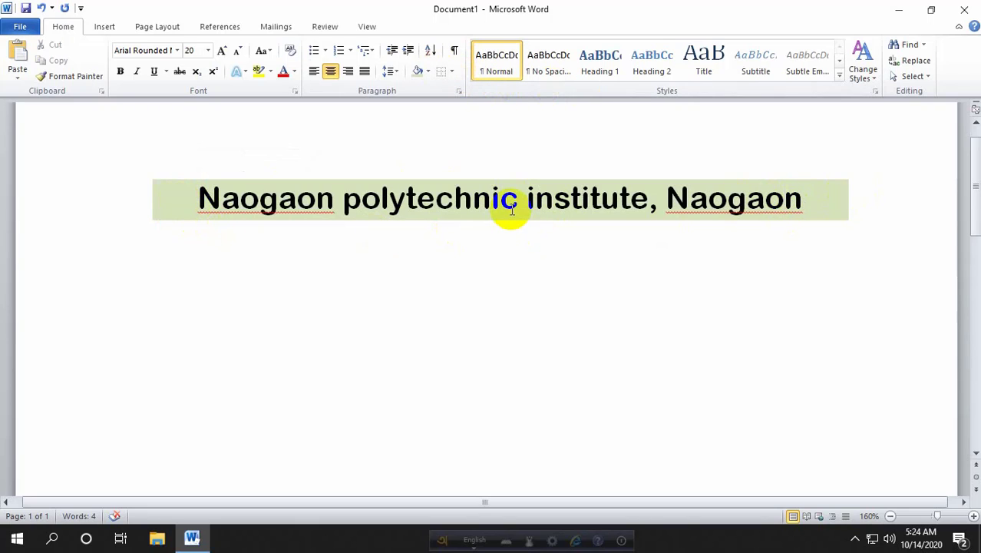
- Undo the centering of the "Naogaon polytechnic institute, Naogaon" line and delete the whole line
{"action": "left_click_drag", "start_coordinate": [791, 198], "coordinate": [813, 201]}
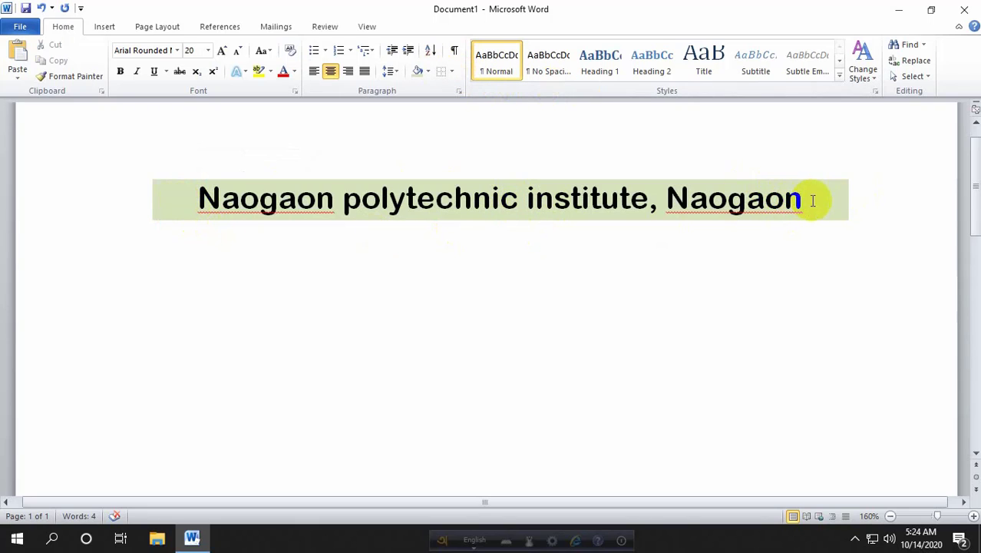
{"action": "triple_click", "coordinate": [456, 198]}
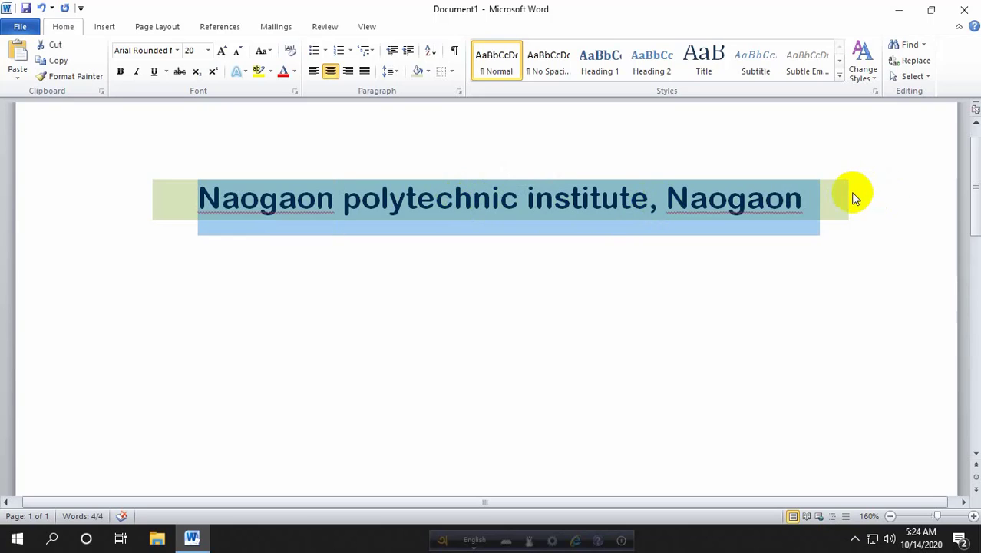
{"action": "key", "text": "ctrl+z"}
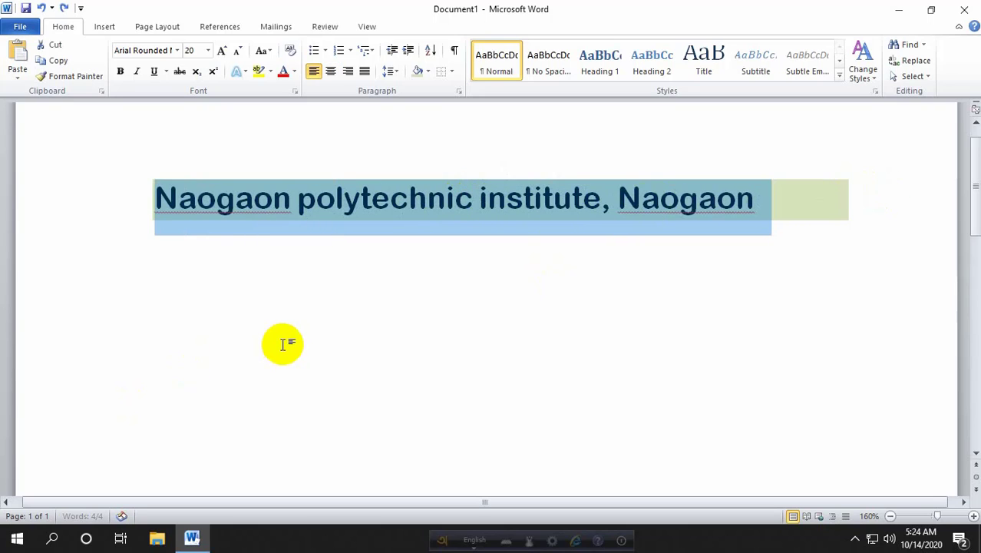
{"action": "left_click", "coordinate": [584, 241]}
{"action": "left_click_drag", "start_coordinate": [769, 189], "coordinate": [157, 214]}
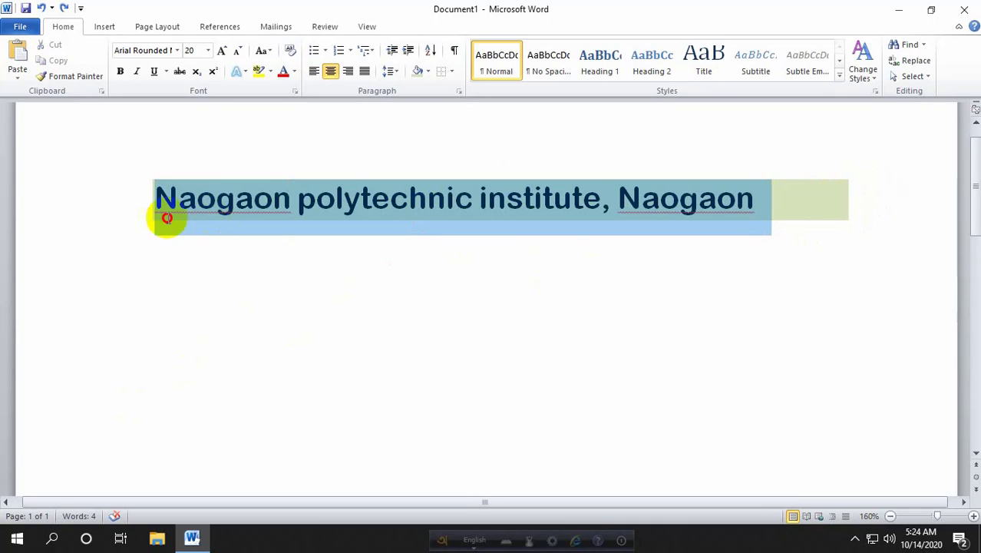
{"action": "key", "text": "BackSpace"}
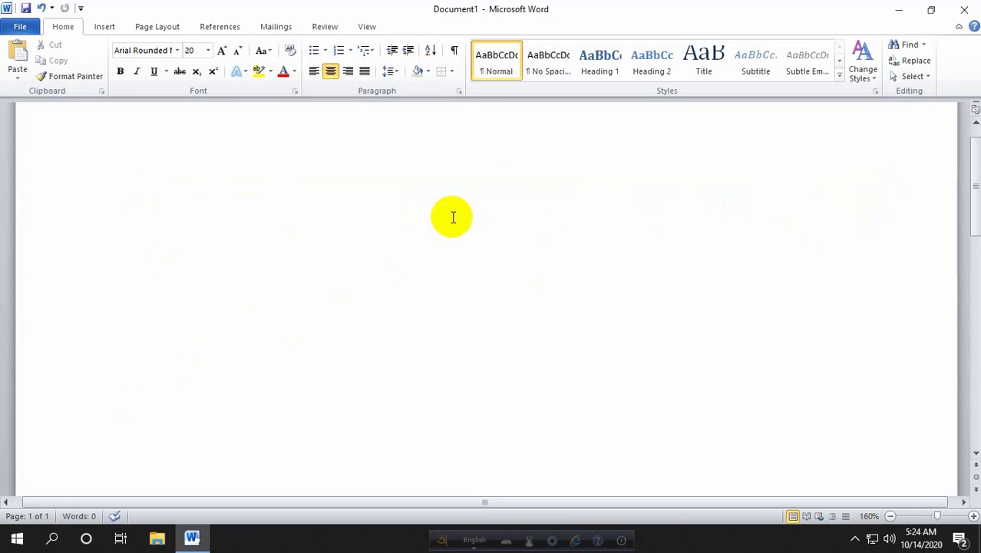
{"action": "left_click", "coordinate": [395, 71]}
{"action": "left_click", "coordinate": [400, 73]}
{"action": "left_click", "coordinate": [271, 54]}
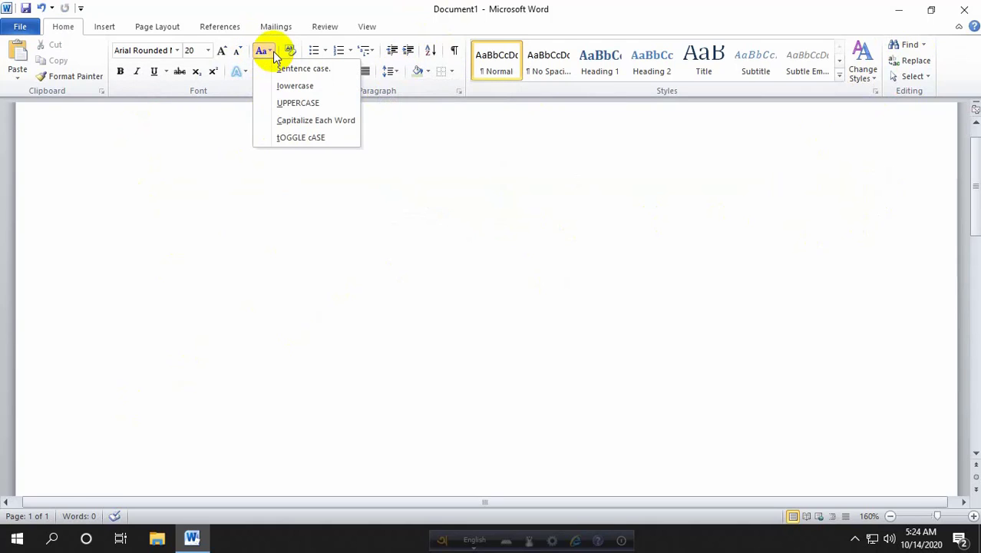
{"action": "left_click", "coordinate": [403, 275]}
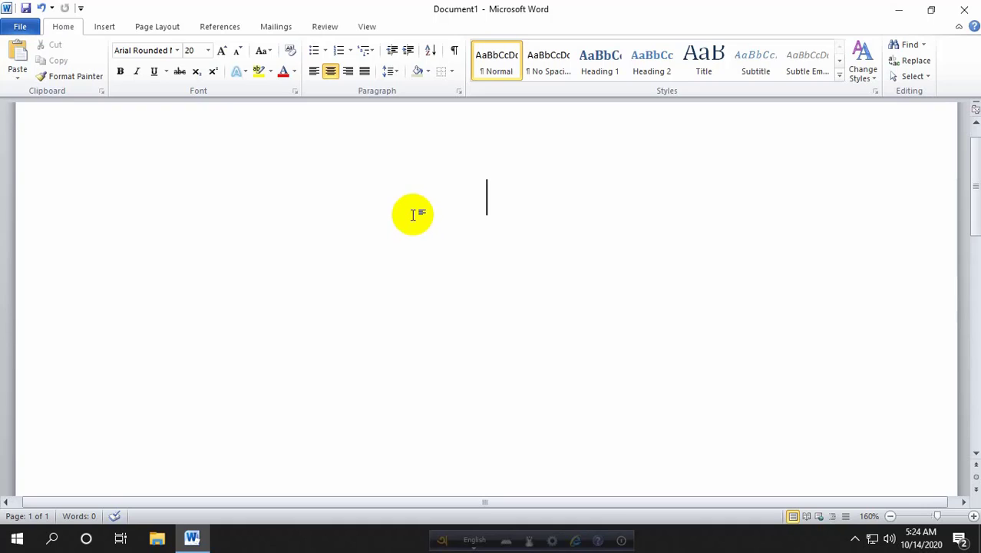
- Insert the line "Dhaka Medical Collage, Dhaka" on the empty page and remove its numbering
{"action": "type", "text": "Dhaka Medical Collage, Dhaka"}
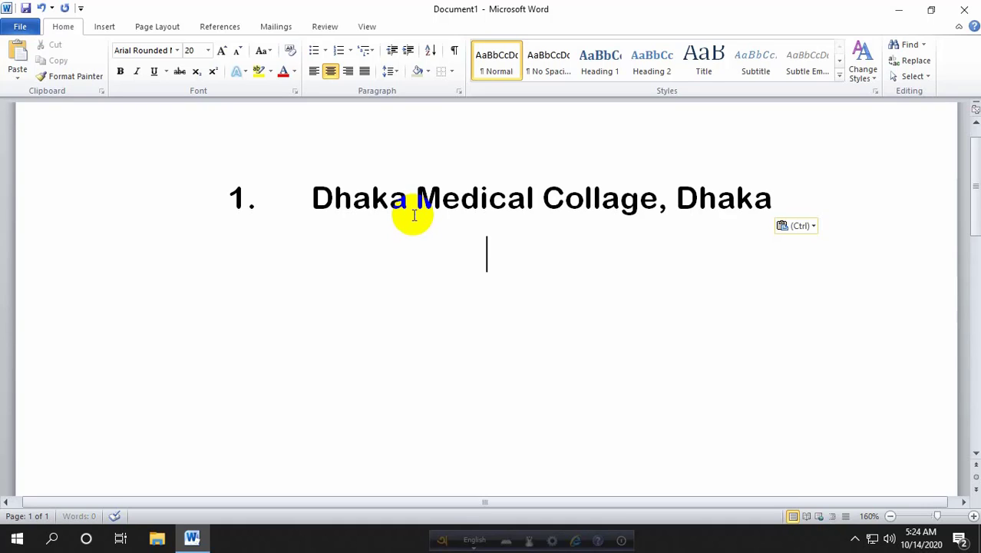
{"action": "left_click_drag", "start_coordinate": [806, 207], "coordinate": [120, 201]}
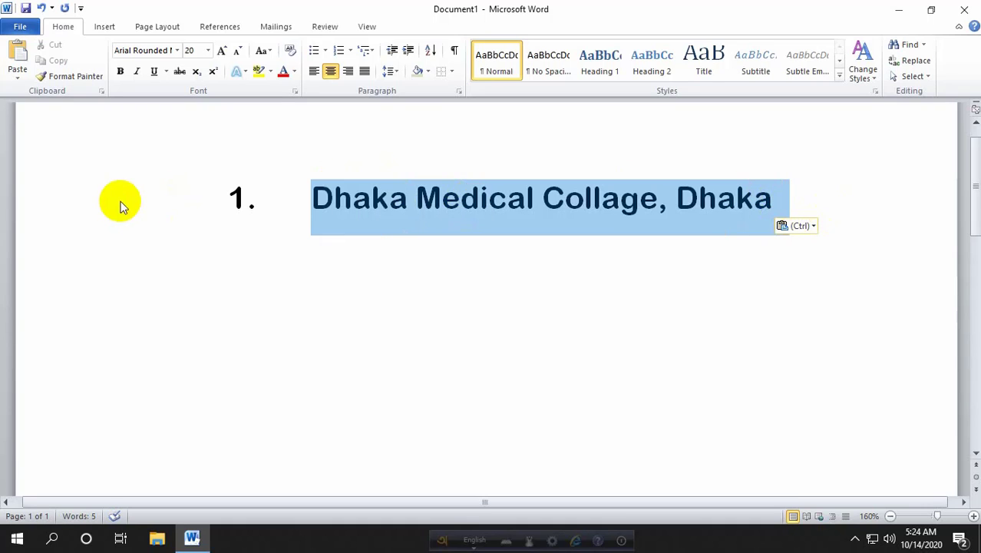
{"action": "left_click", "coordinate": [350, 51]}
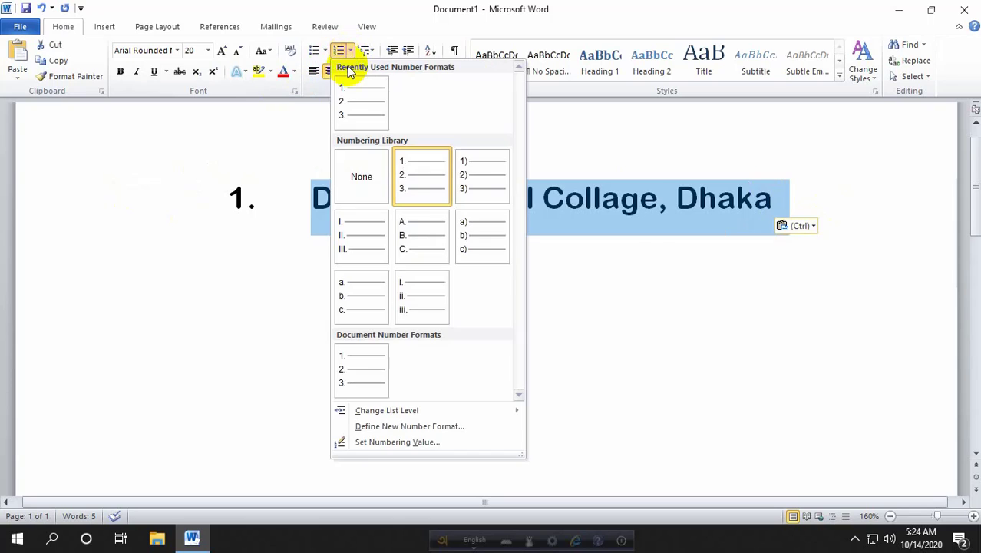
{"action": "left_click", "coordinate": [376, 163]}
{"action": "left_click", "coordinate": [739, 200]}
- Convert the "Dhaka Medical Collage, Dhaka" line to lowercase and undo the case change
{"action": "left_click_drag", "start_coordinate": [739, 196], "coordinate": [66, 197]}
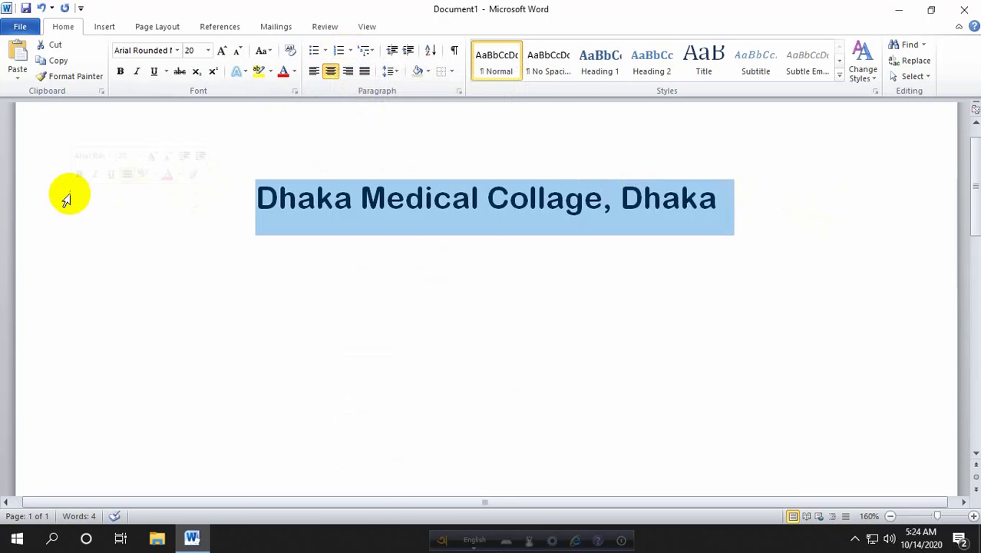
{"action": "left_click", "coordinate": [267, 53]}
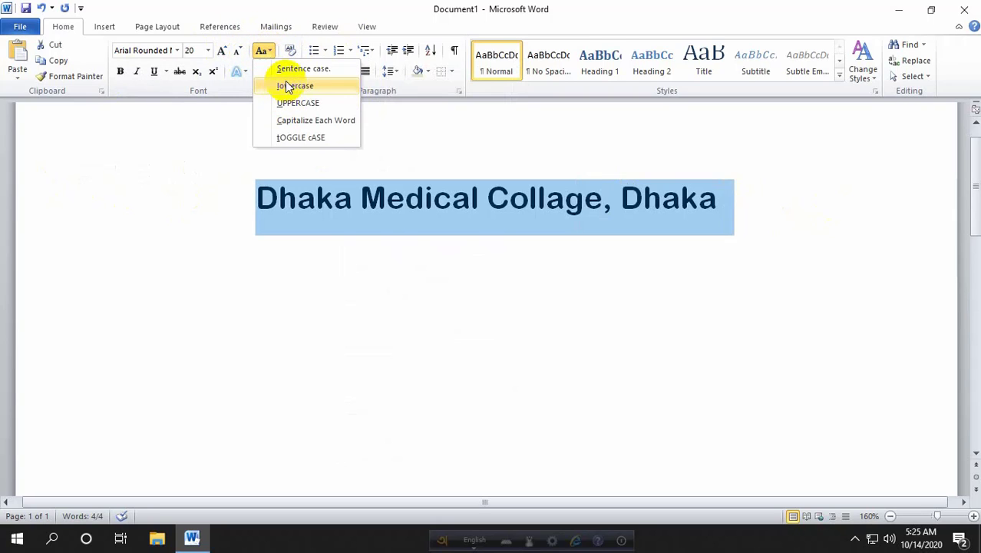
{"action": "left_click", "coordinate": [285, 85]}
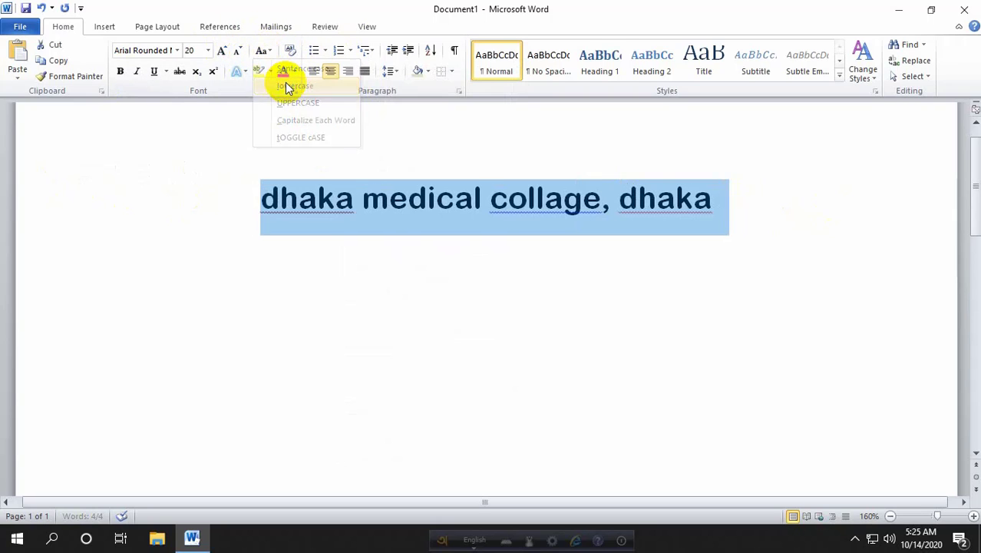
{"action": "left_click", "coordinate": [358, 204]}
{"action": "left_click_drag", "start_coordinate": [259, 196], "coordinate": [847, 201]}
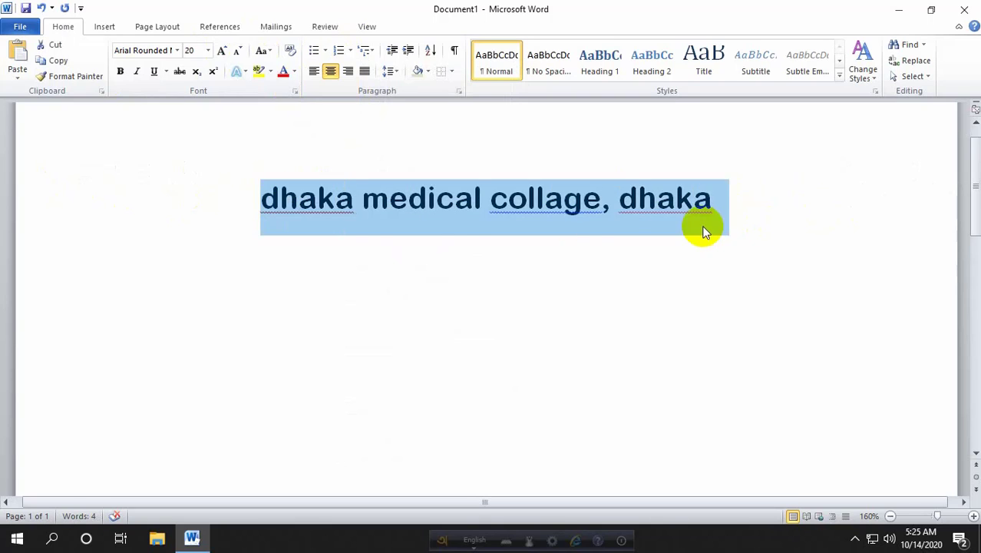
{"action": "left_click_drag", "start_coordinate": [713, 197], "coordinate": [146, 198]}
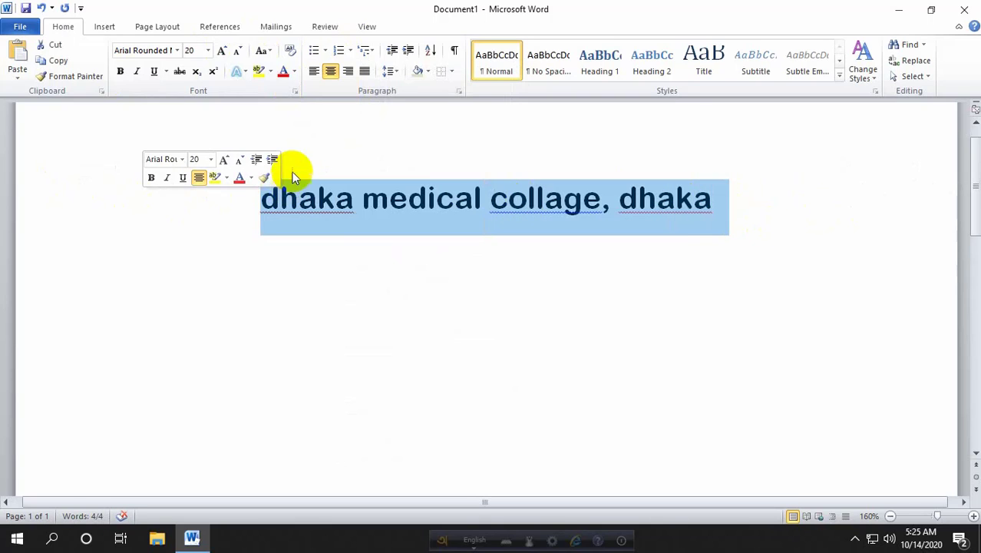
{"action": "key", "text": "ctrl+z"}
{"action": "left_click", "coordinate": [333, 205]}
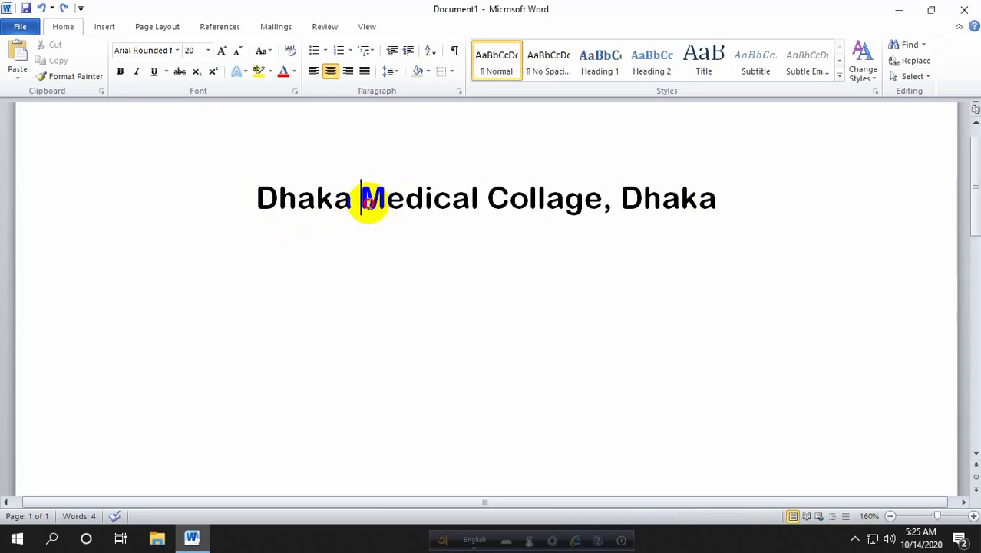
{"action": "left_click_drag", "start_coordinate": [368, 197], "coordinate": [473, 189]}
{"action": "left_click", "coordinate": [410, 193]}
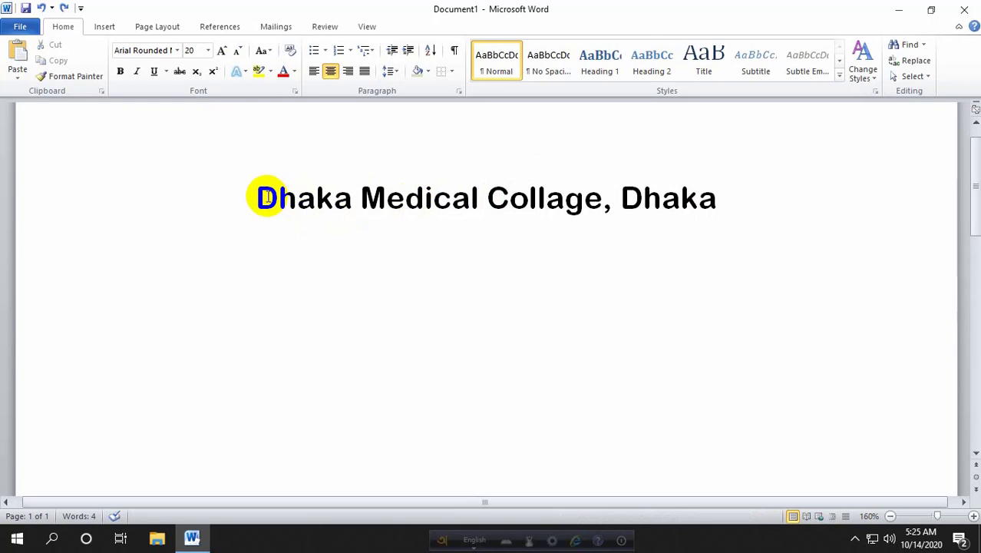
{"action": "left_click", "coordinate": [299, 197]}
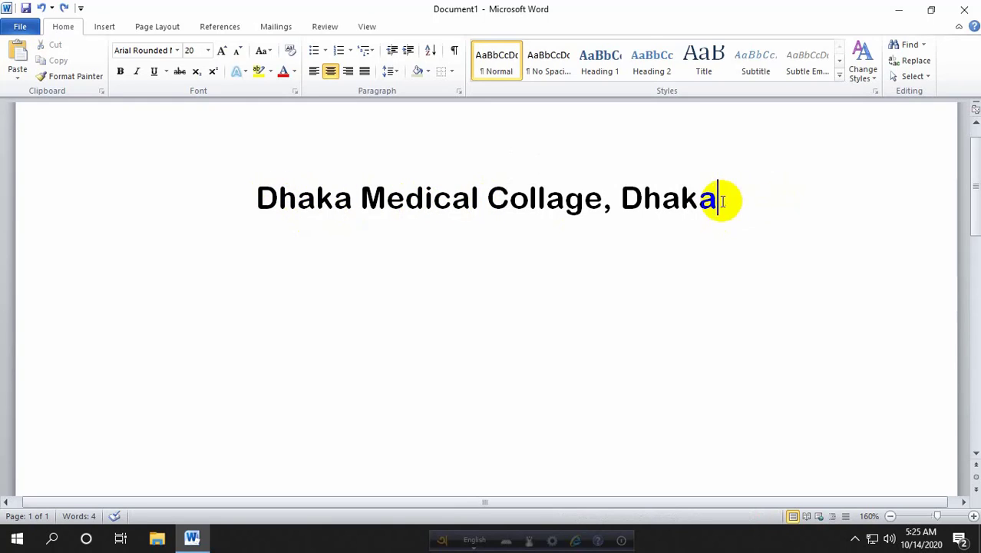
- Select the whole "Dhaka Medical Collage, Dhaka" line again and change its case to lowercase
{"action": "left_click_drag", "start_coordinate": [712, 198], "coordinate": [340, 197]}
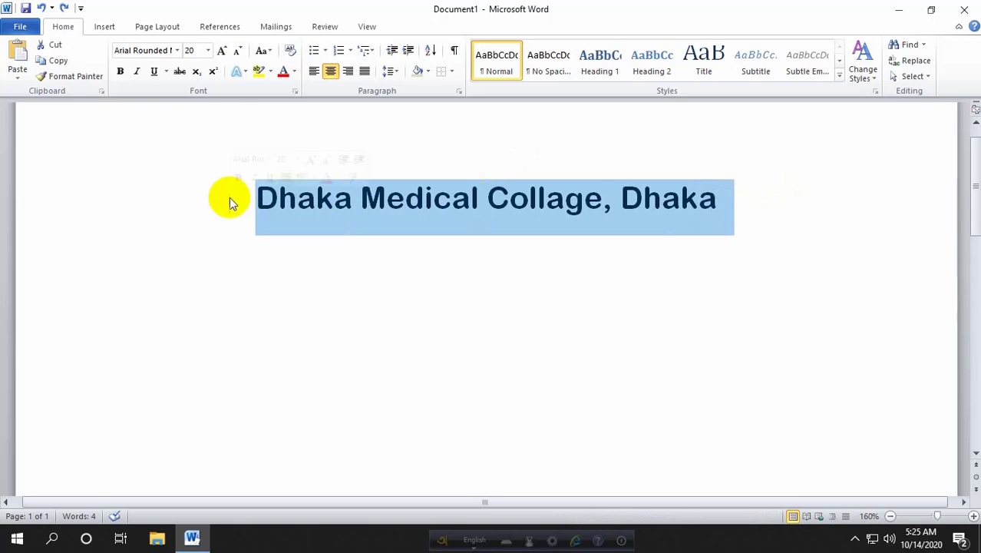
{"action": "left_click", "coordinate": [271, 56]}
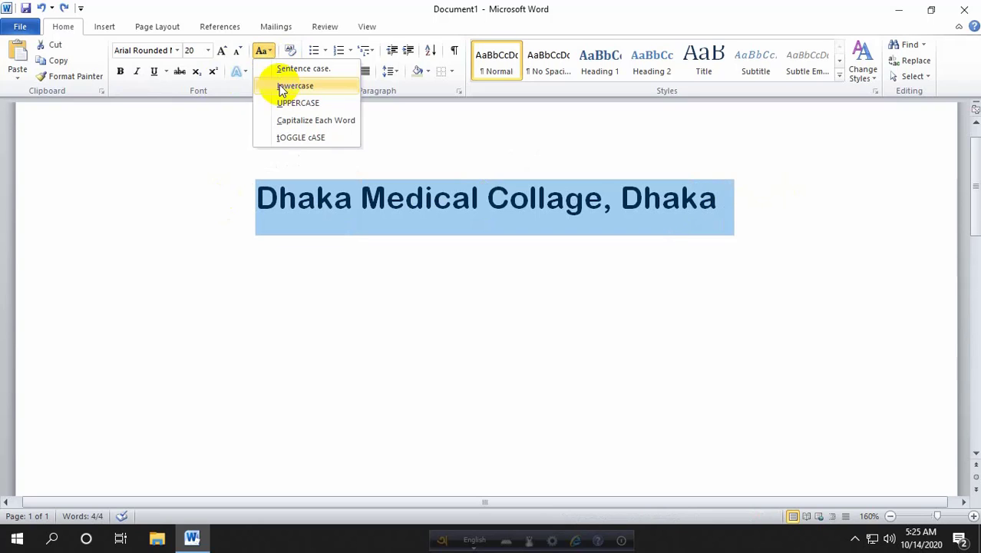
{"action": "left_click", "coordinate": [282, 88]}
{"action": "left_click", "coordinate": [708, 201]}
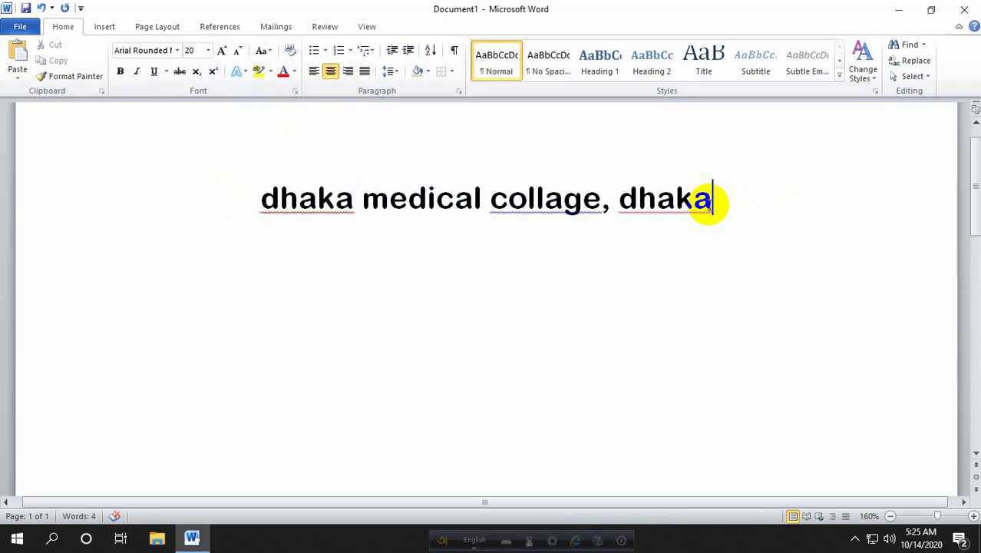
- Select the whole "dhaka medical collage, dhaka" line and change its case to UPPERCASE
{"action": "left_click_drag", "start_coordinate": [708, 201], "coordinate": [136, 190]}
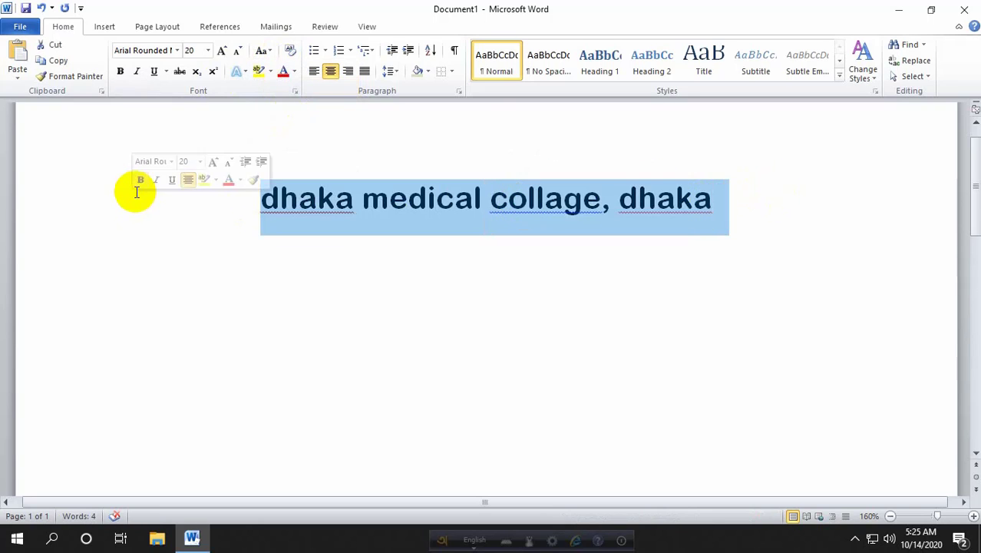
{"action": "left_click", "coordinate": [270, 56]}
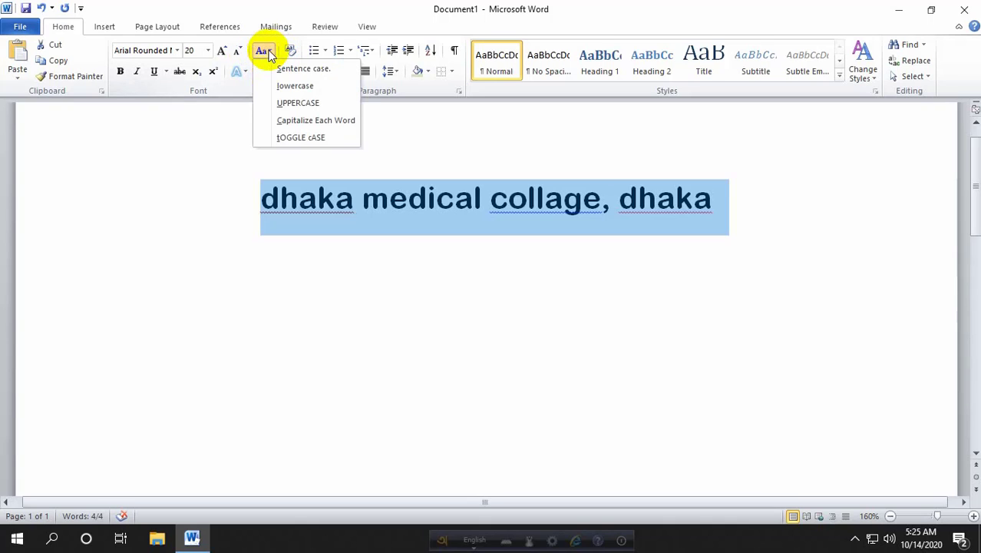
{"action": "left_click", "coordinate": [282, 106]}
{"action": "left_click", "coordinate": [300, 196]}
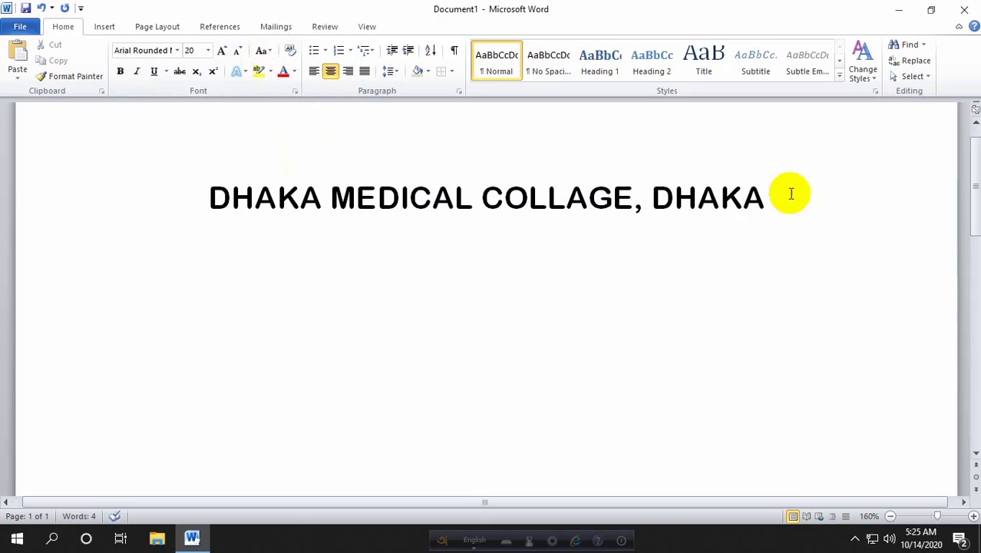
- Change the case of the whole "DHAKA MEDICAL COLLAGE, DHAKA" line to Capitalize Each Word
{"action": "left_click_drag", "start_coordinate": [788, 193], "coordinate": [203, 194]}
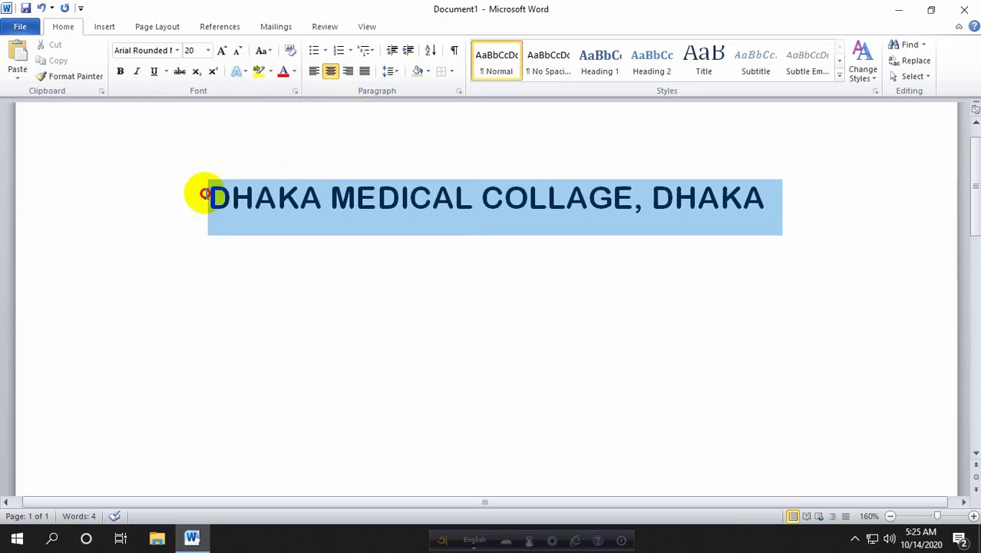
{"action": "left_click", "coordinate": [270, 51]}
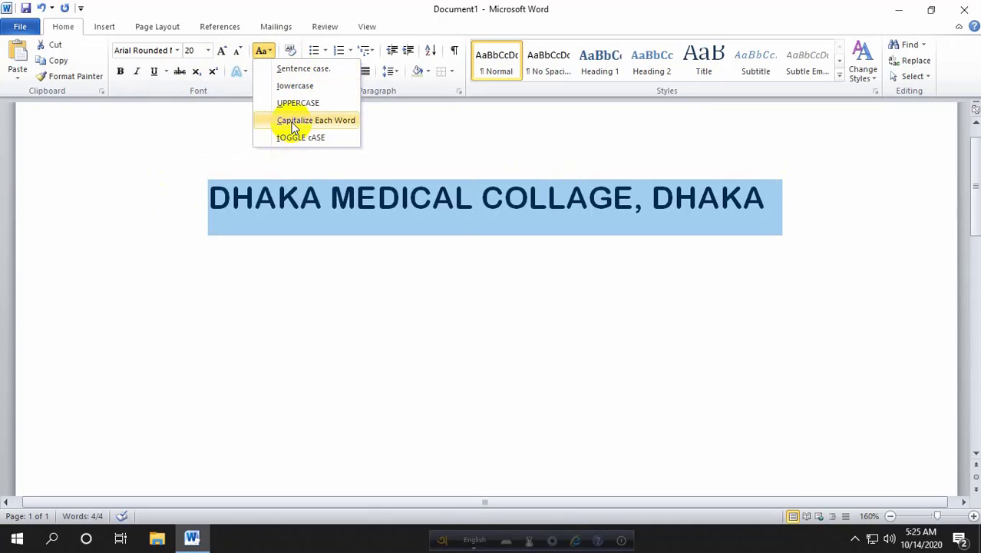
{"action": "left_click", "coordinate": [318, 121]}
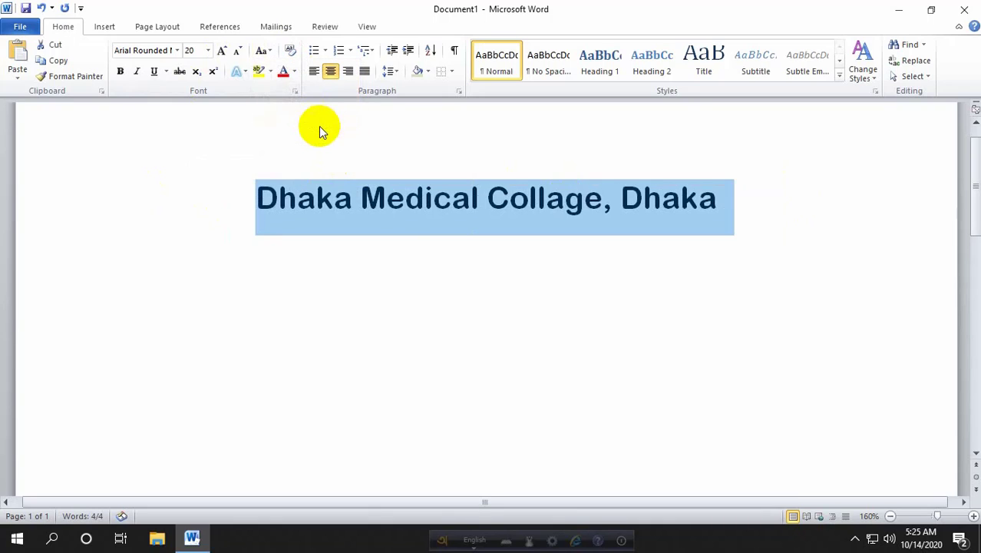
{"action": "left_click", "coordinate": [398, 205]}
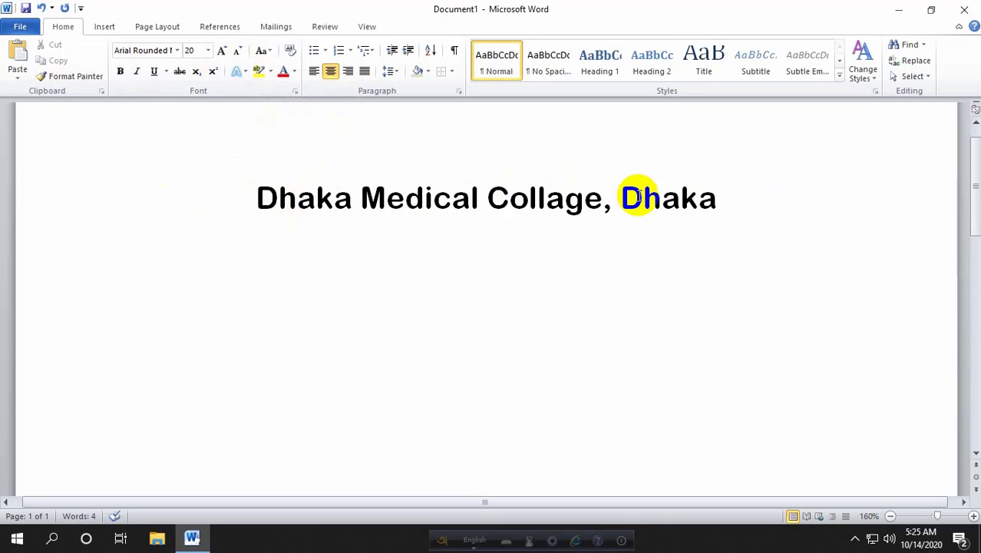
- Apply tOGGLE cASE to the whole "Dhaka Medical Collage, Dhaka" line
{"action": "left_click_drag", "start_coordinate": [716, 196], "coordinate": [269, 165]}
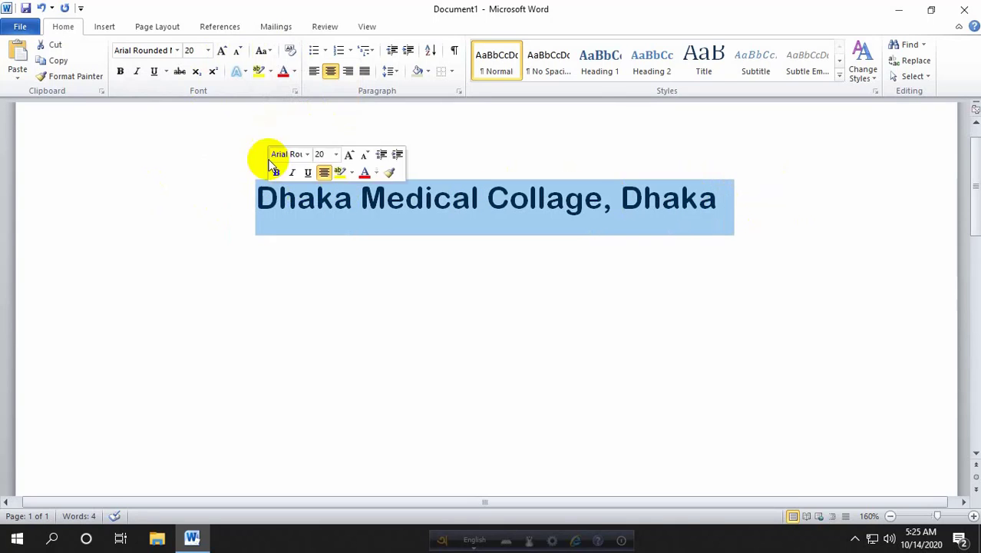
{"action": "left_click", "coordinate": [269, 50]}
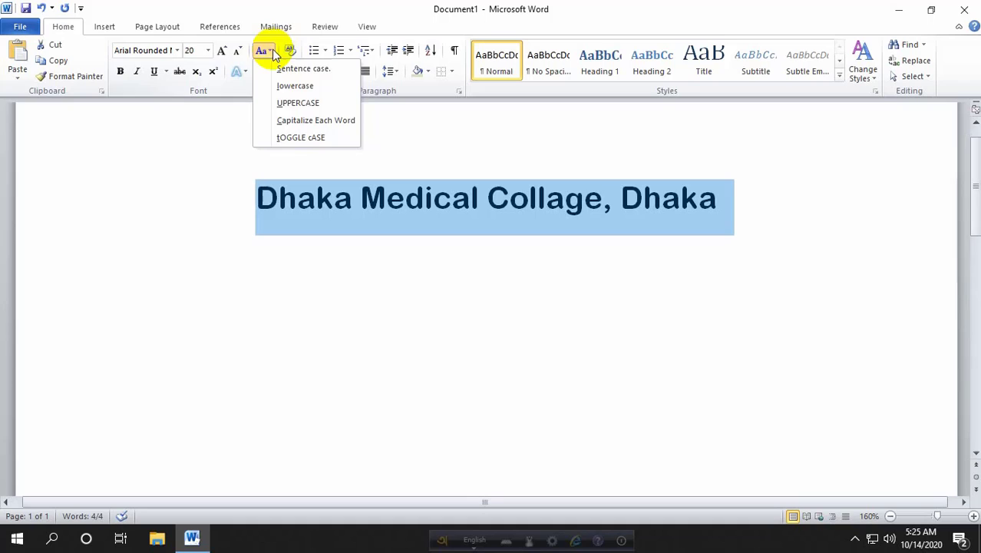
{"action": "left_click", "coordinate": [286, 136]}
{"action": "left_click", "coordinate": [283, 196]}
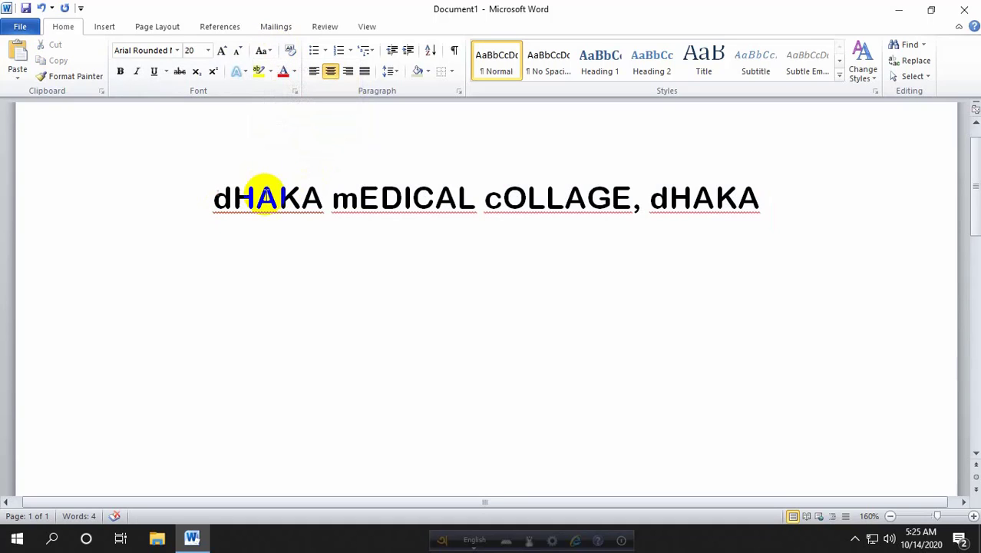
{"action": "left_click_drag", "start_coordinate": [651, 198], "coordinate": [407, 197]}
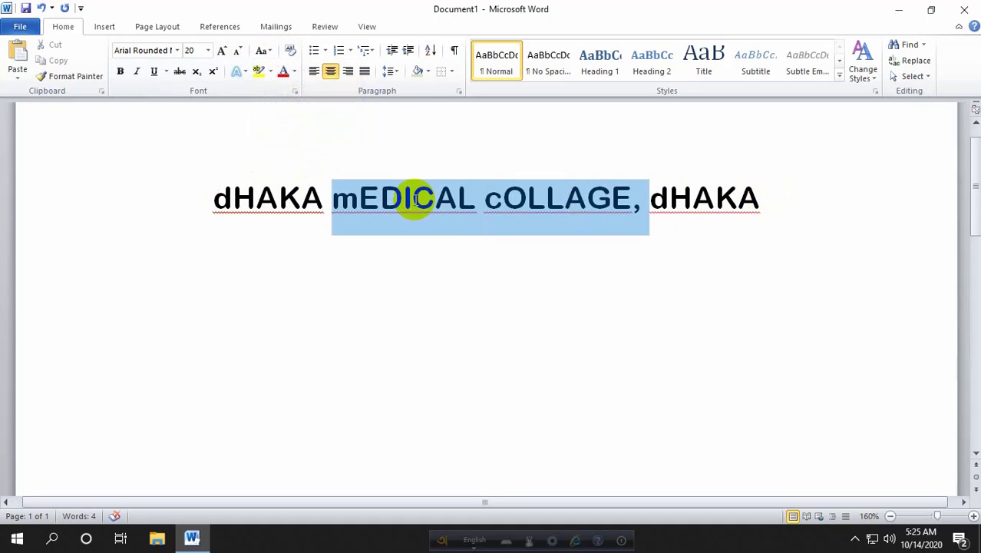
{"action": "left_click", "coordinate": [232, 198]}
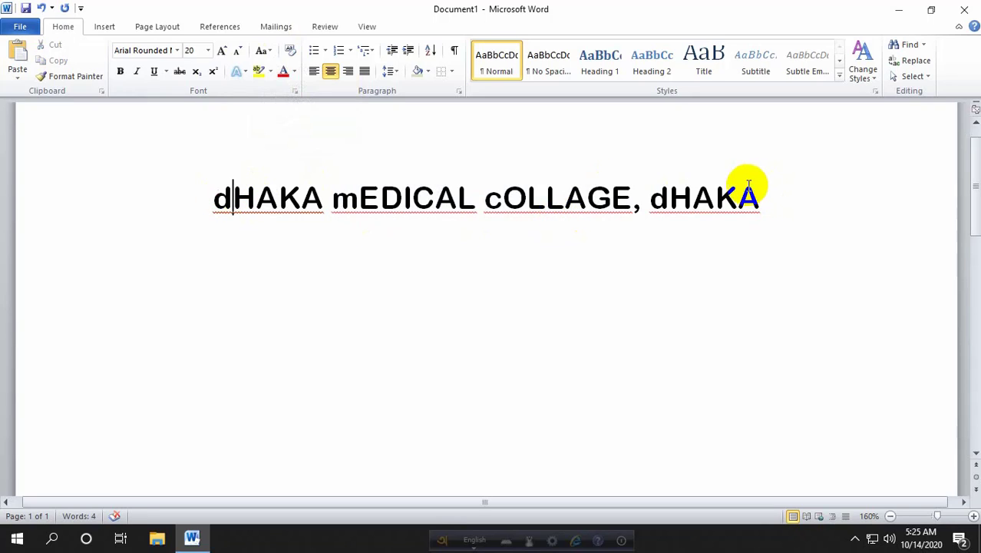
{"action": "left_click_drag", "start_coordinate": [748, 184], "coordinate": [613, 197]}
{"action": "left_click", "coordinate": [614, 197]}
{"action": "left_click", "coordinate": [634, 197]}
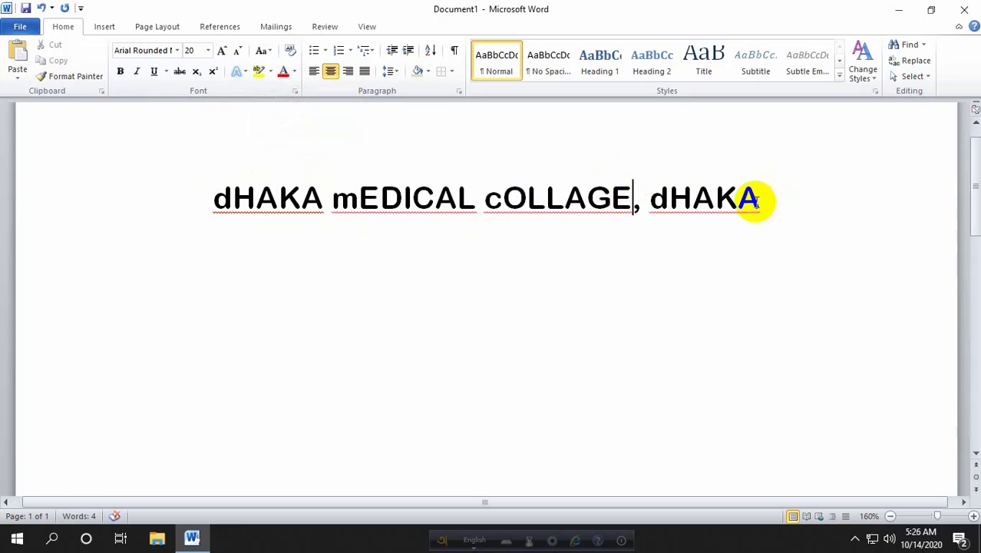
{"action": "left_click_drag", "start_coordinate": [634, 198], "coordinate": [308, 207]}
{"action": "key", "text": "ctrl+a"}
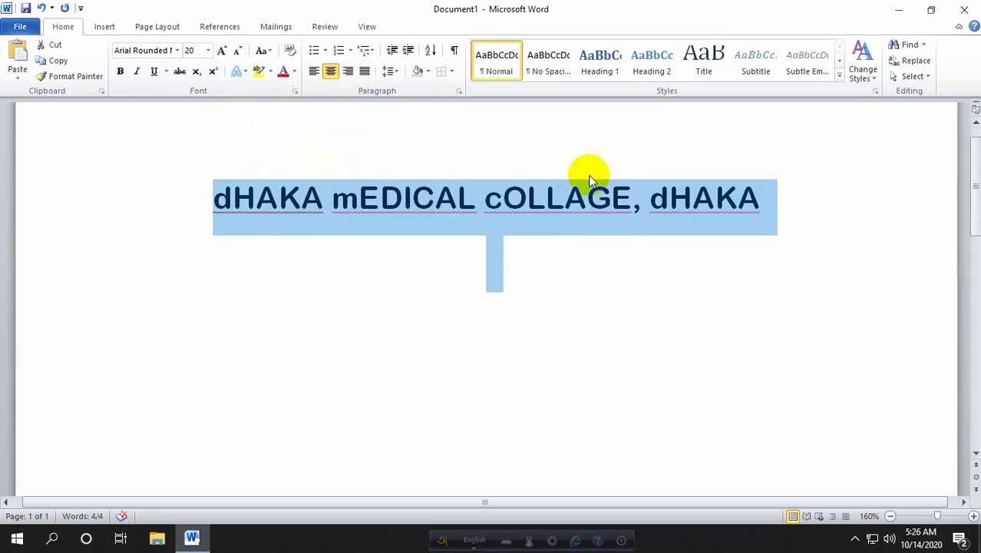
- Change the case of the whole "dHAKA mEDICAL cOLLAGE, dHAKA" line to Sentence case
{"action": "left_click", "coordinate": [806, 200]}
{"action": "left_click_drag", "start_coordinate": [766, 202], "coordinate": [250, 202]}
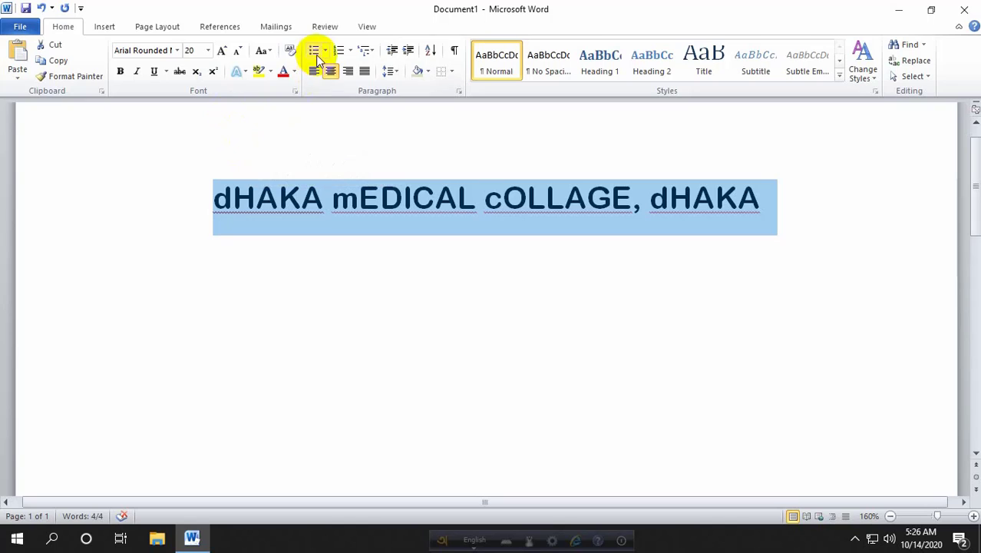
{"action": "left_click", "coordinate": [262, 51]}
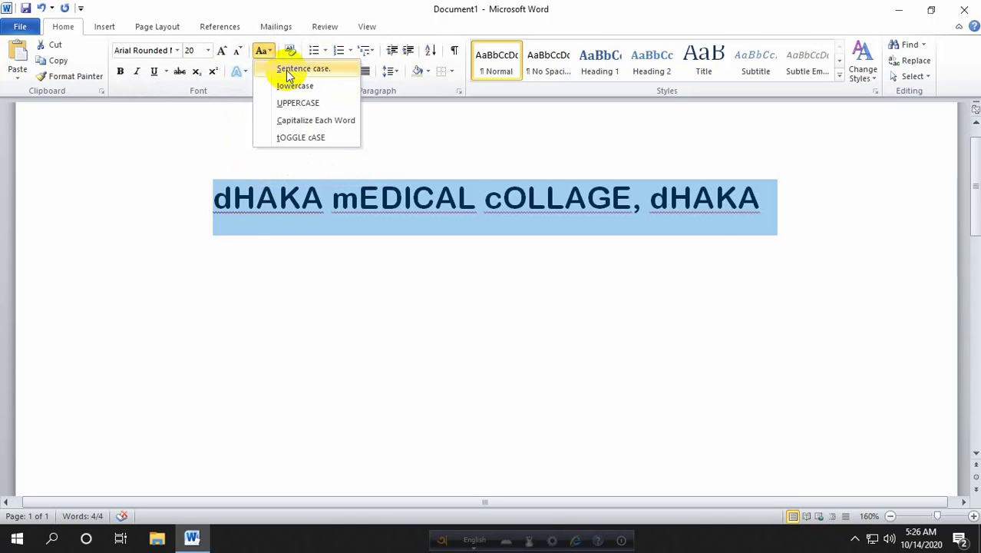
{"action": "left_click", "coordinate": [285, 71]}
{"action": "left_click", "coordinate": [410, 199]}
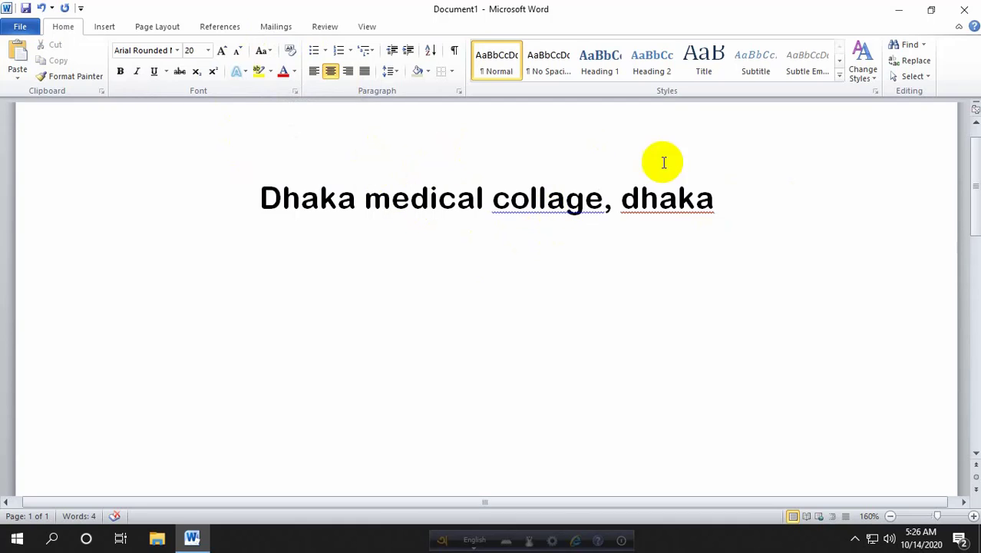
- Examine the Sort Text settings and available sort types for the selected line, and leave without sorting
{"action": "left_click_drag", "start_coordinate": [719, 201], "coordinate": [219, 162]}
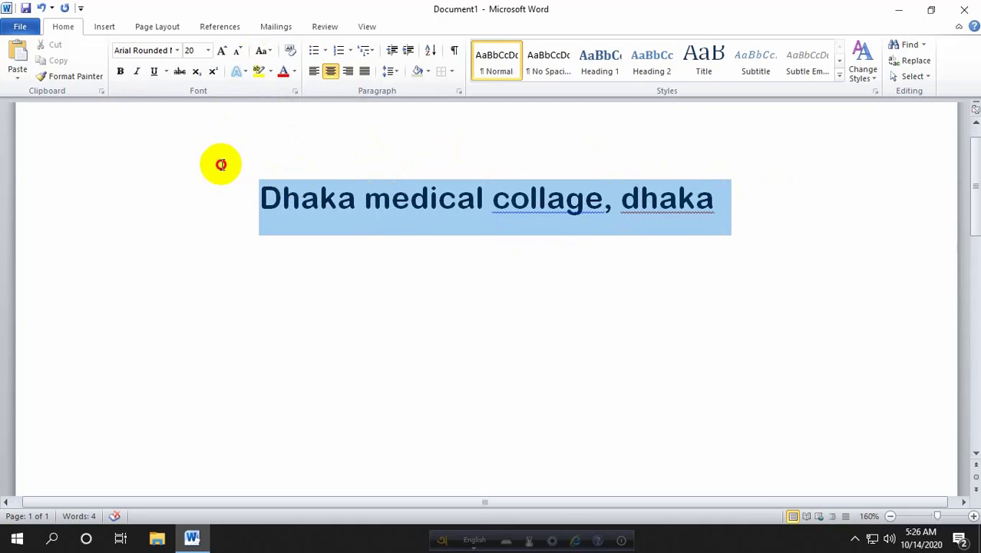
{"action": "left_click", "coordinate": [432, 51]}
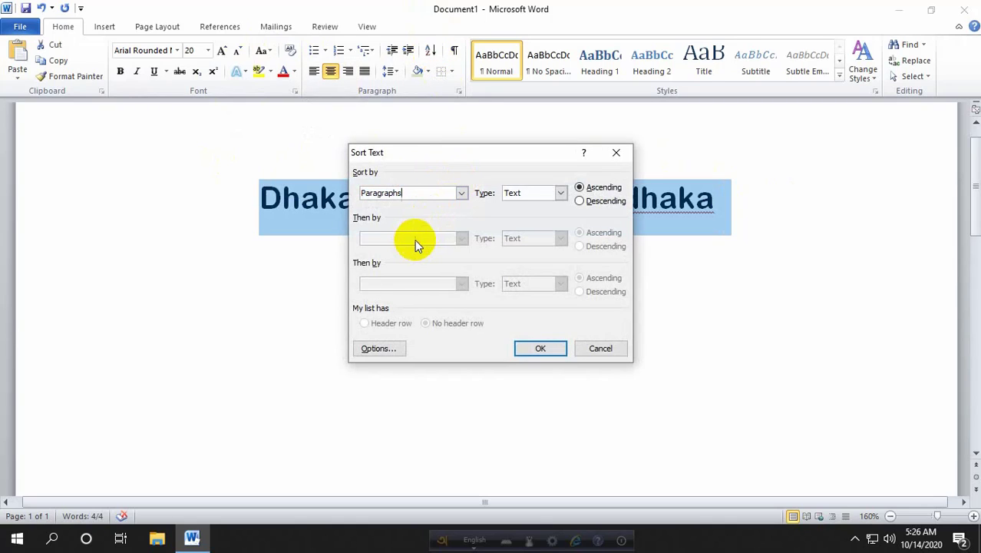
{"action": "left_click", "coordinate": [537, 193]}
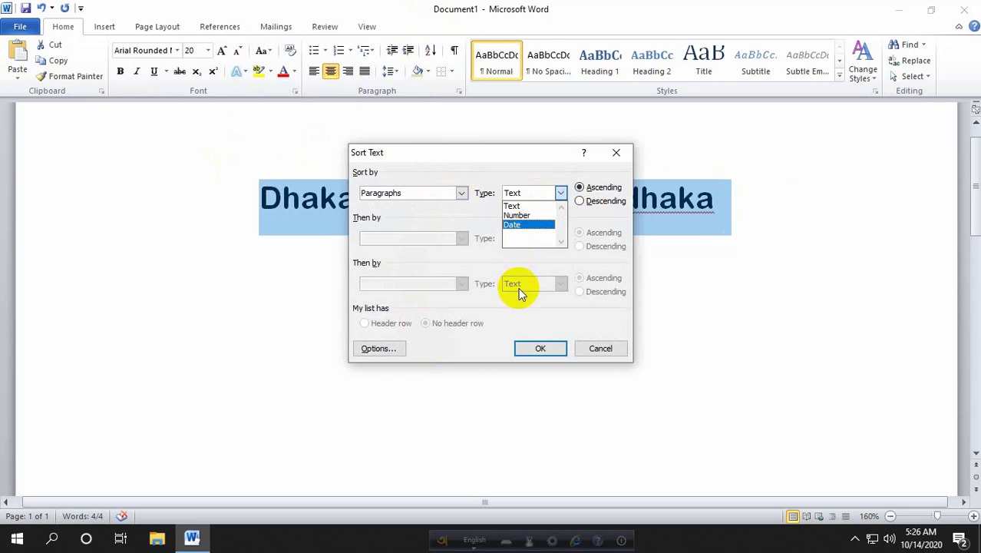
{"action": "left_click", "coordinate": [526, 347]}
{"action": "left_click", "coordinate": [600, 347]}
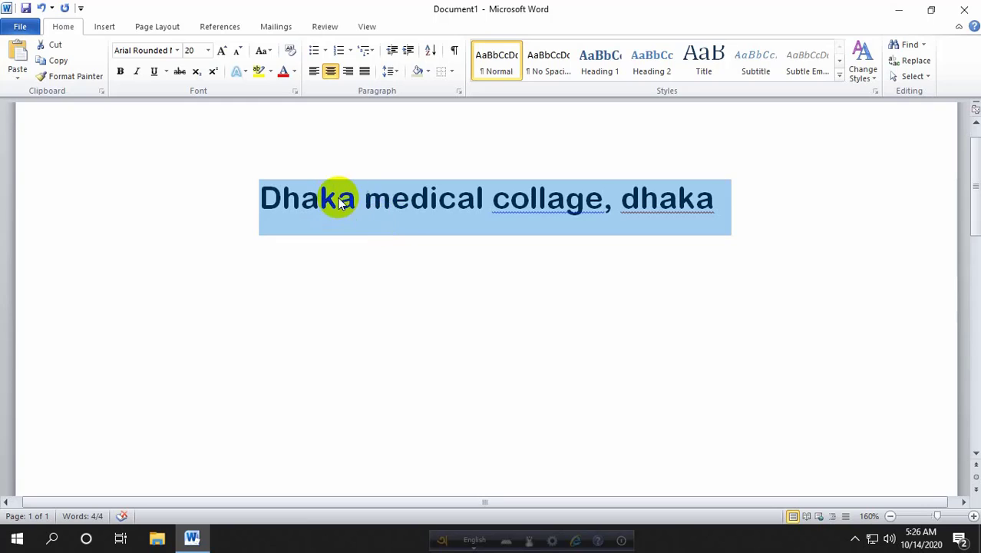
{"action": "left_click", "coordinate": [495, 198]}
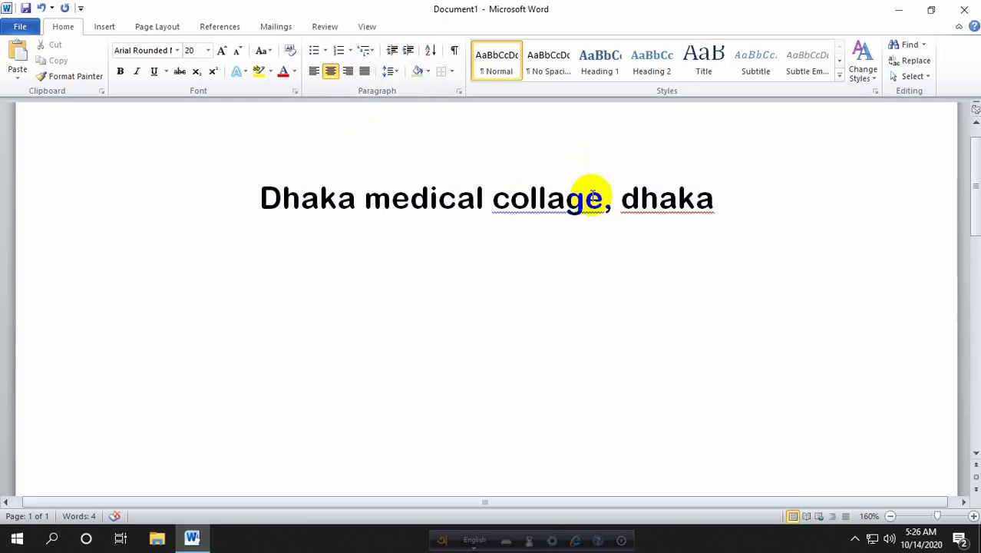
- Replace the lowercase "d" of the last word "dhaka" with a capital "D"
{"action": "left_click_drag", "start_coordinate": [714, 201], "coordinate": [234, 198]}
{"action": "left_click", "coordinate": [642, 198]}
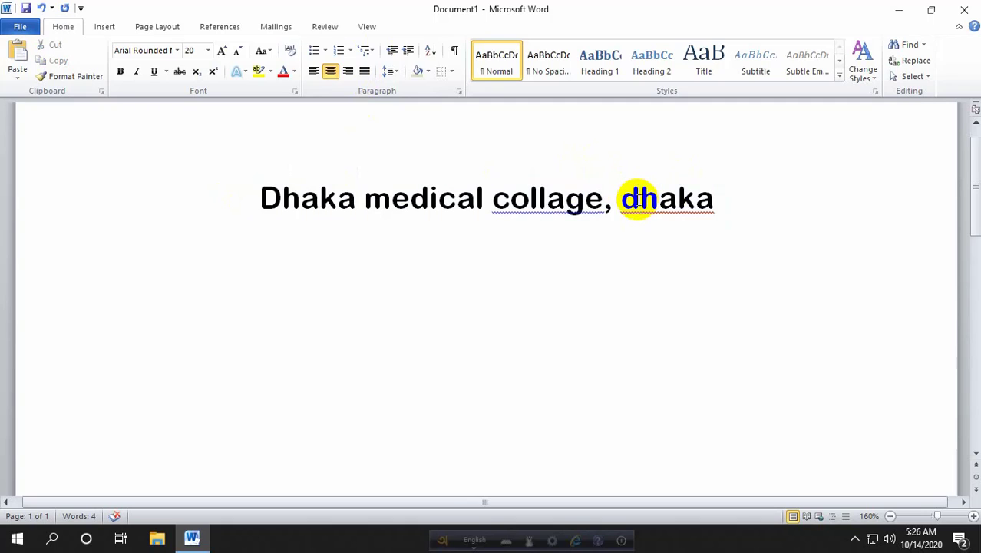
{"action": "key", "text": "BackSpace"}
{"action": "type", "text": "D"}
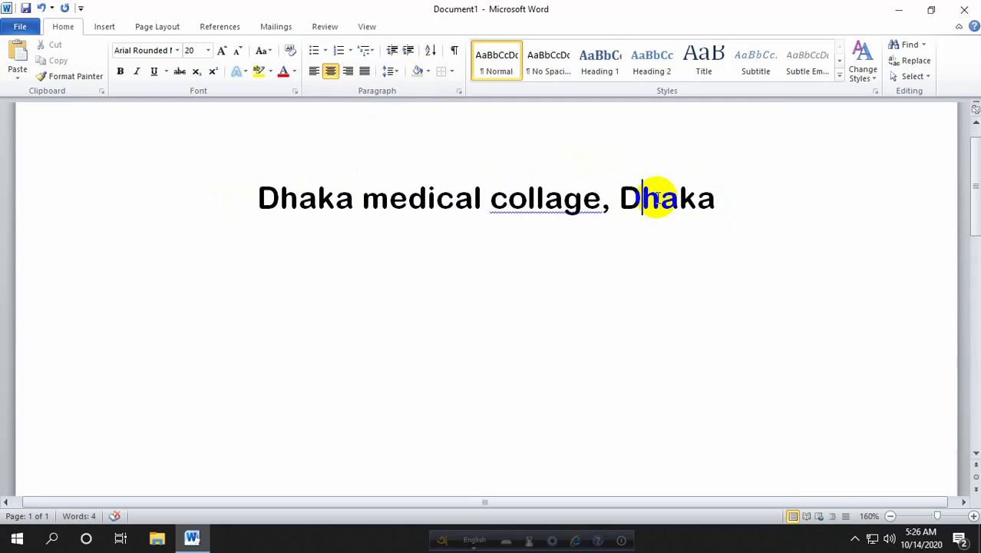
- Replace the whole "Dhaka medical collage, Dhaka" line with "x" and delete that character to clear the page
{"action": "left_click", "coordinate": [706, 192]}
{"action": "left_click_drag", "start_coordinate": [706, 191], "coordinate": [195, 180]}
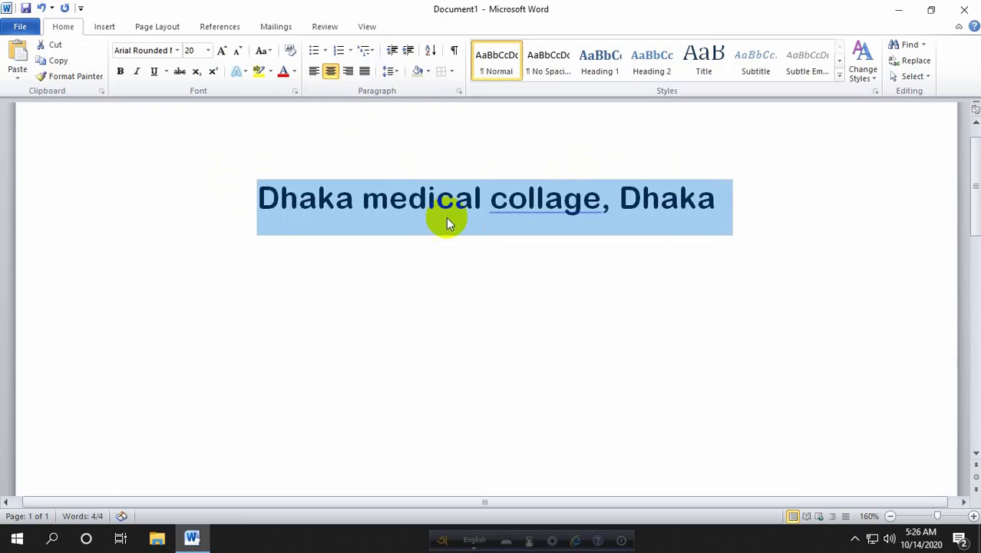
{"action": "type", "text": "x"}
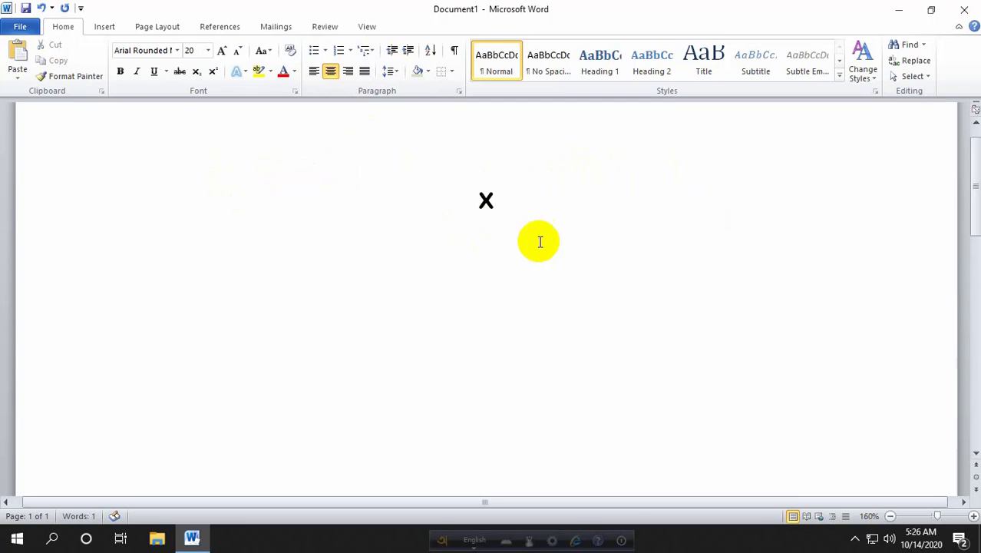
{"action": "left_click_drag", "start_coordinate": [501, 208], "coordinate": [393, 200]}
{"action": "key", "text": "BackSpace"}
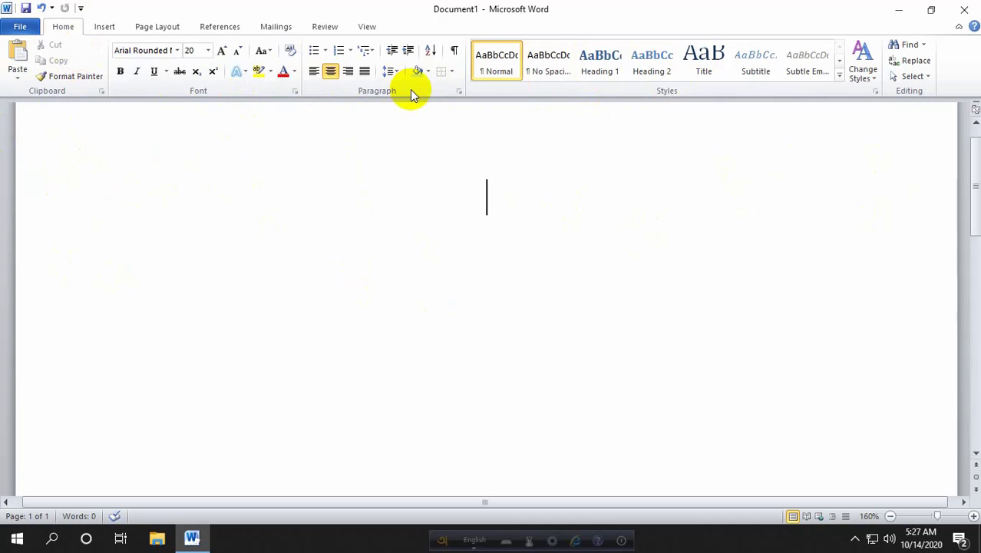
{"action": "scroll", "coordinate": [496, 221], "scroll_direction": "down", "scroll_amount": 5}
{"action": "scroll", "coordinate": [453, 207], "scroll_direction": "up", "scroll_amount": 3}
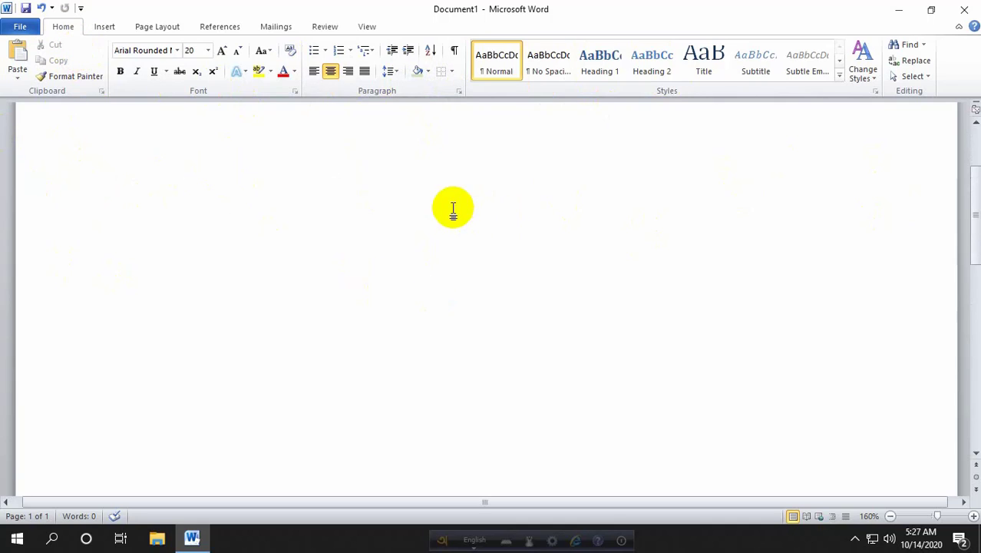
{"action": "left_click", "coordinate": [344, 195]}
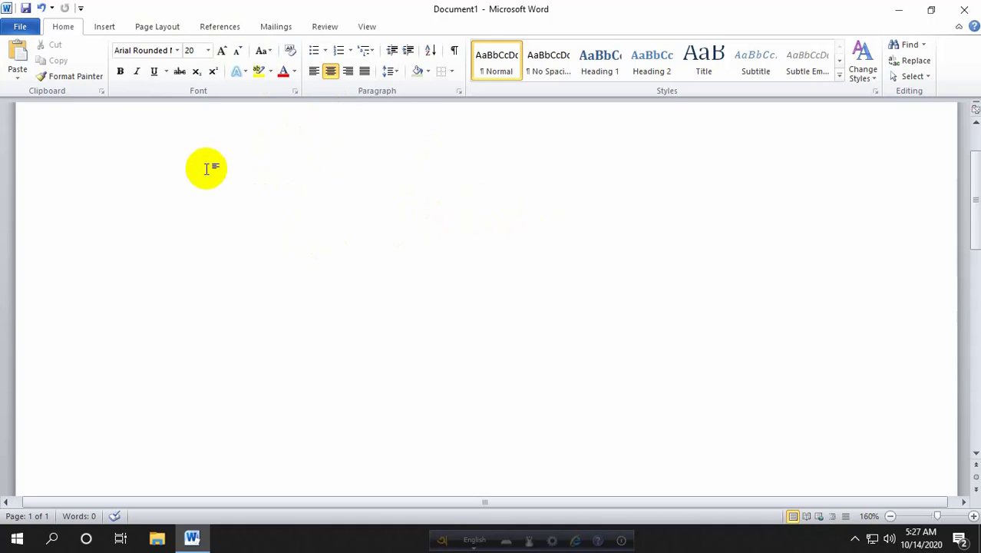
{"action": "left_click", "coordinate": [104, 28]}
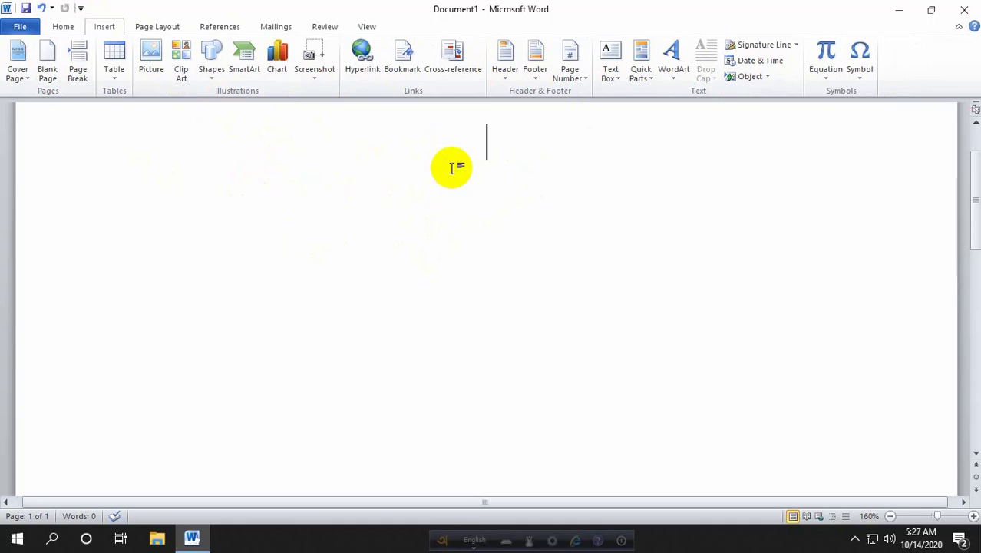
{"action": "left_click", "coordinate": [874, 540]}
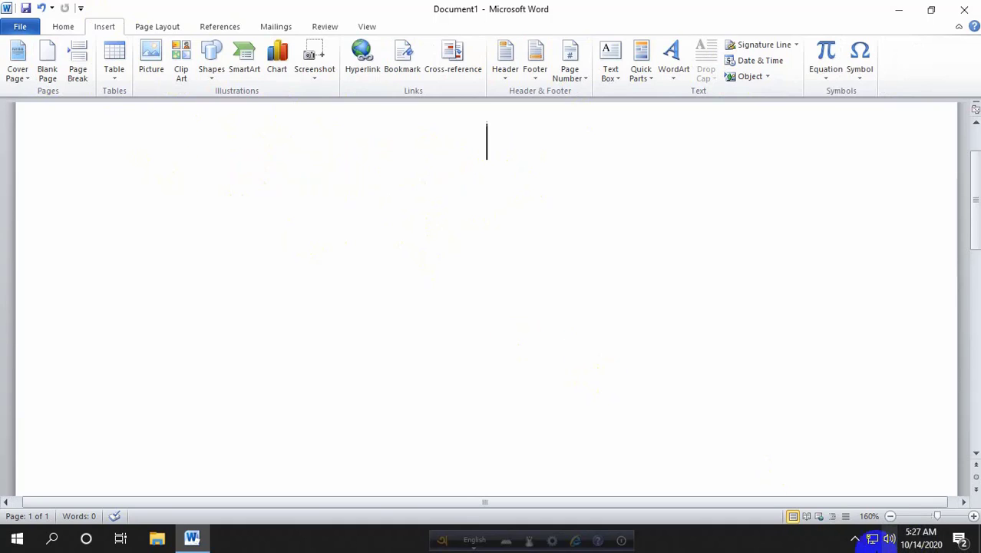